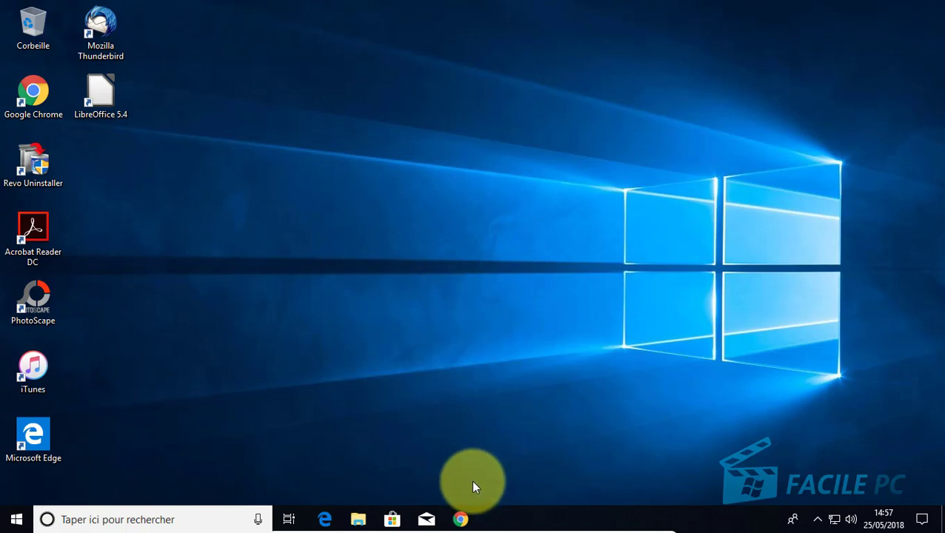
# Open Chrome and load the veracrypt.fr home page.
pyautogui.click(463, 519)
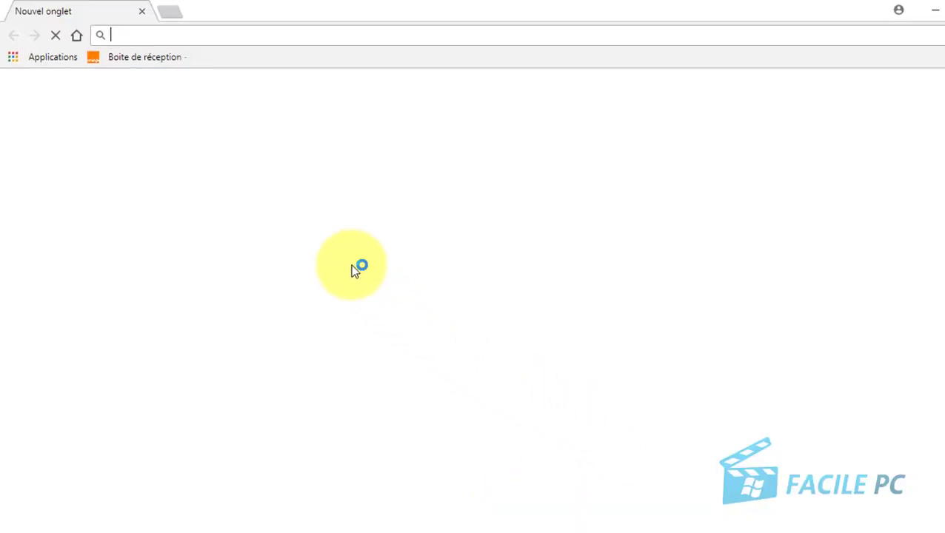
pyautogui.click(272, 49)
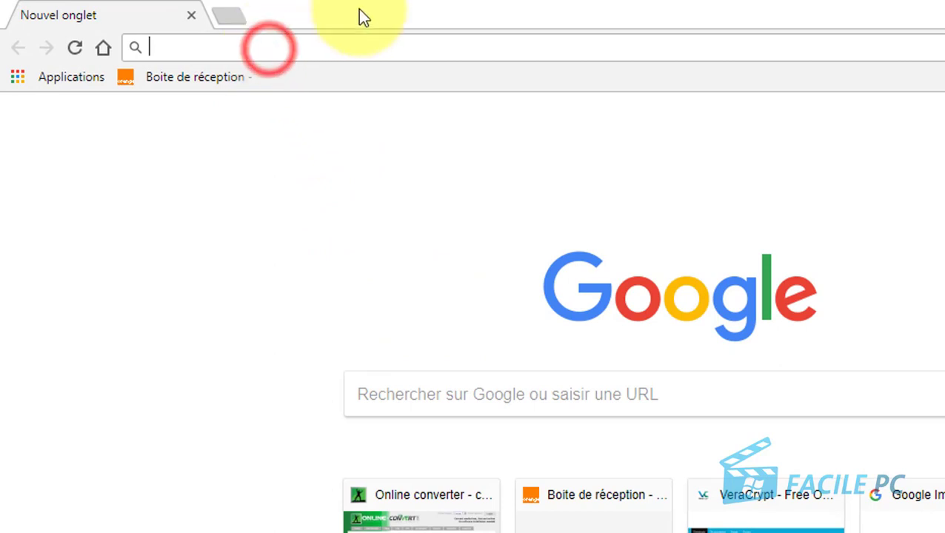
pyautogui.write('vera')
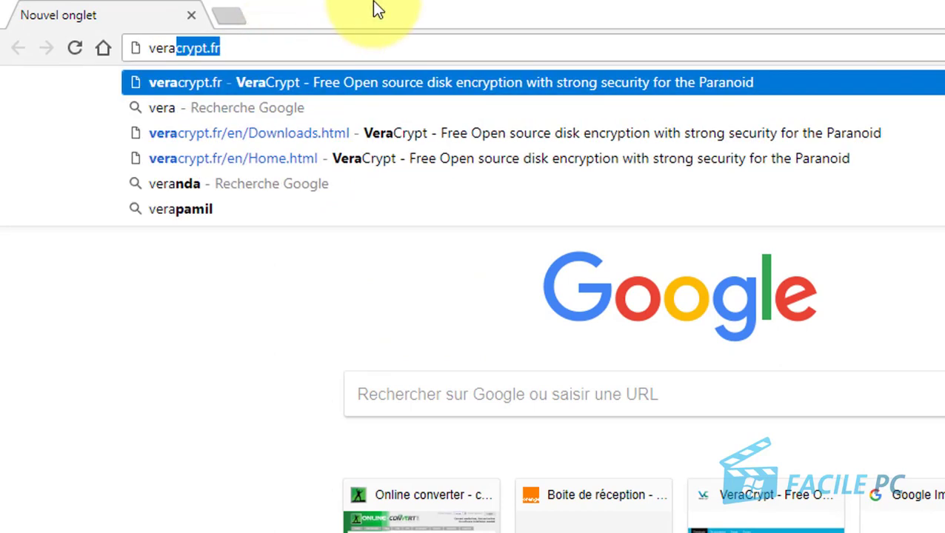
pyautogui.write('crypt.fr')
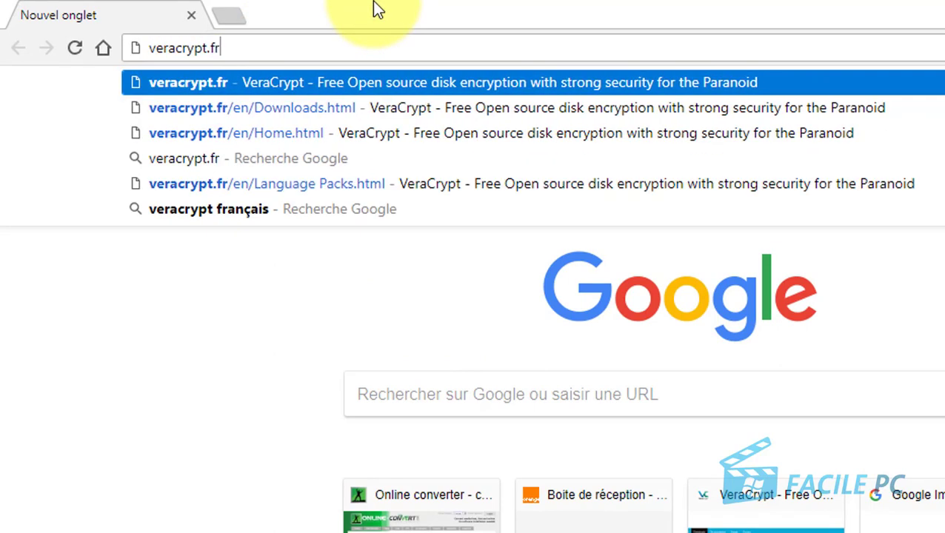
pyautogui.press('Return')
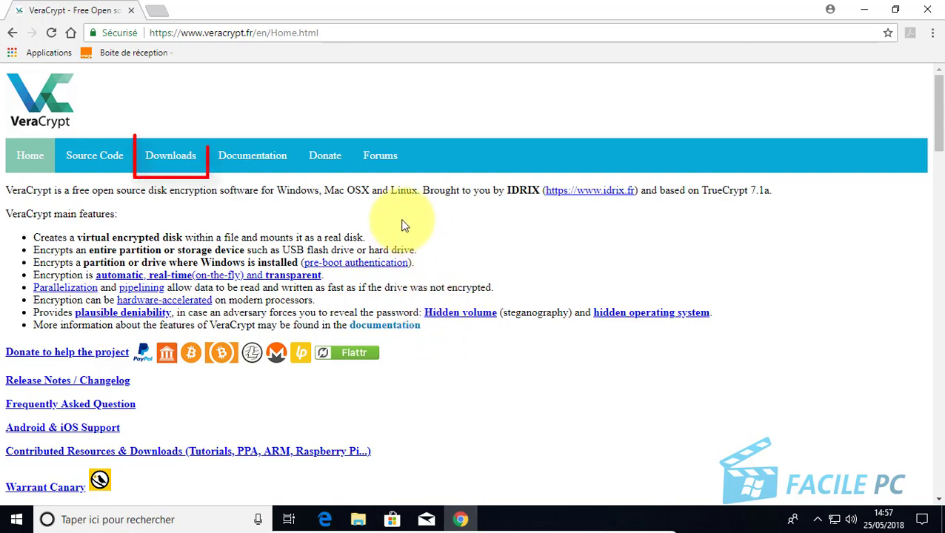
# Go to the Downloads page listing the VeraCrypt 1.22 stable release.
pyautogui.click(165, 160)
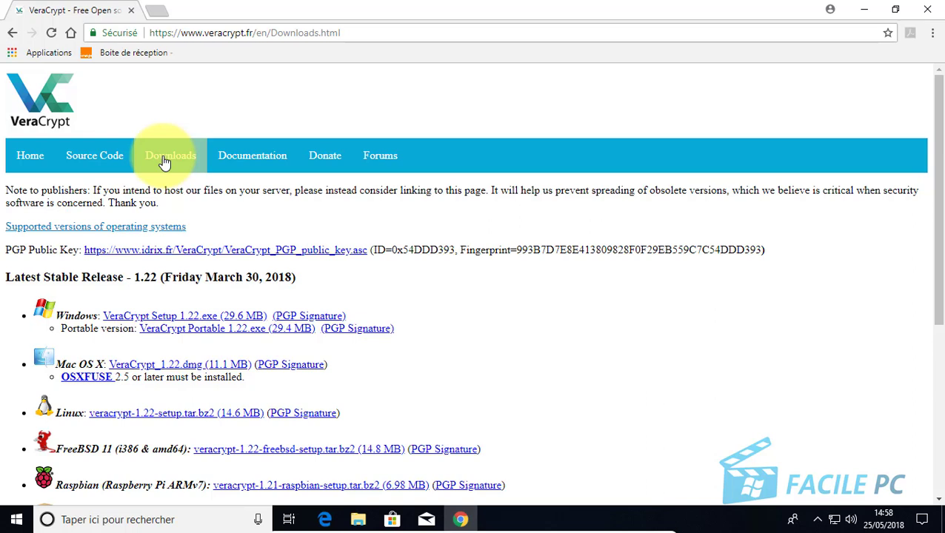
# Download 'VeraCrypt Setup 1.22.exe' for Windows, then close Chrome.
pyautogui.click(165, 162)
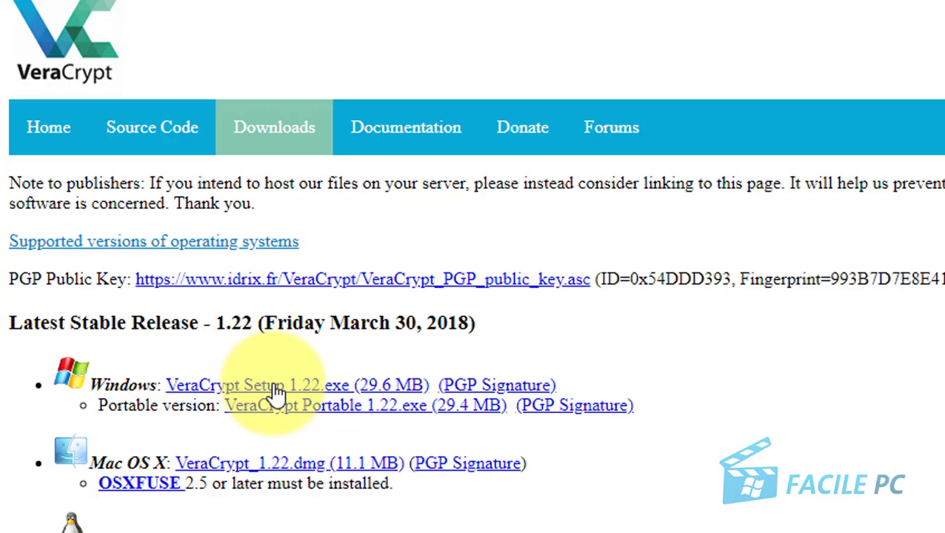
pyautogui.click(275, 392)
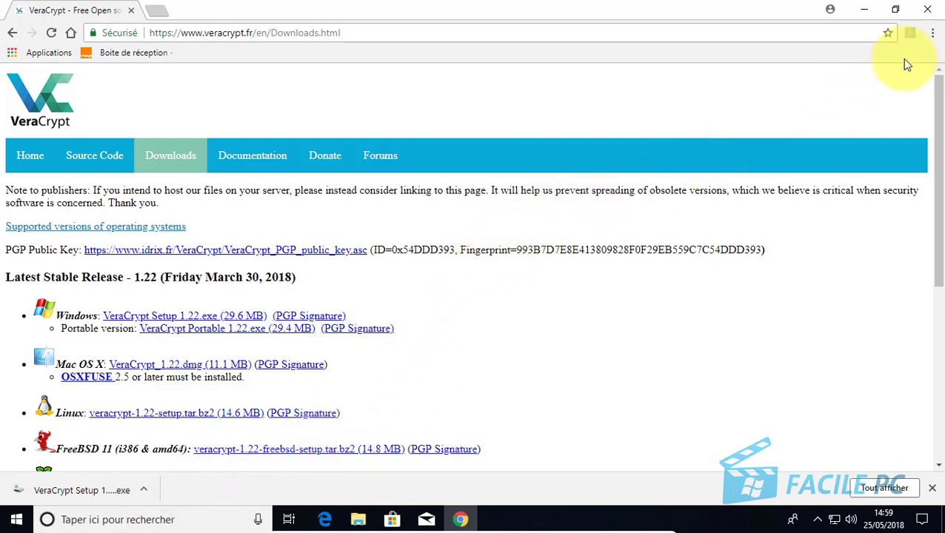
pyautogui.click(928, 11)
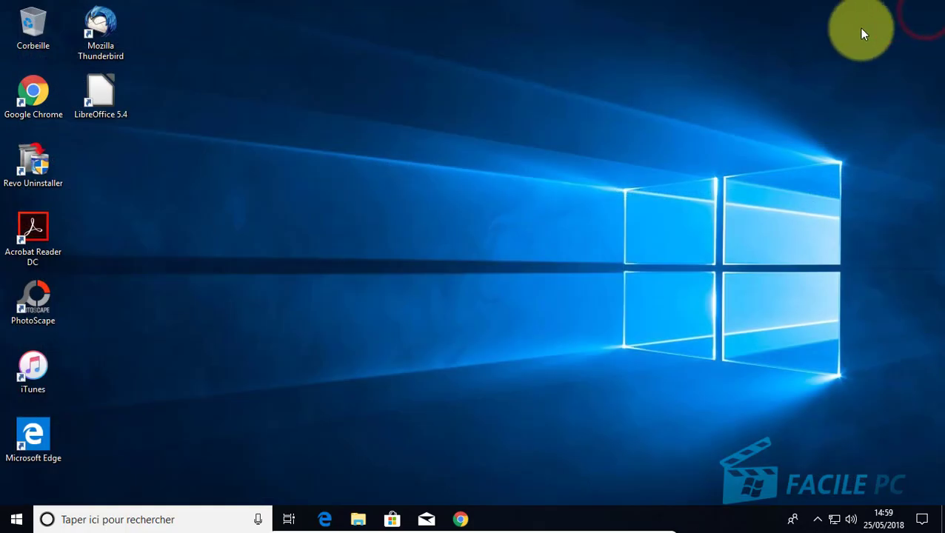
# Run VeraCrypt Setup 1.22 from the Téléchargements folder in File Explorer.
pyautogui.click(358, 520)
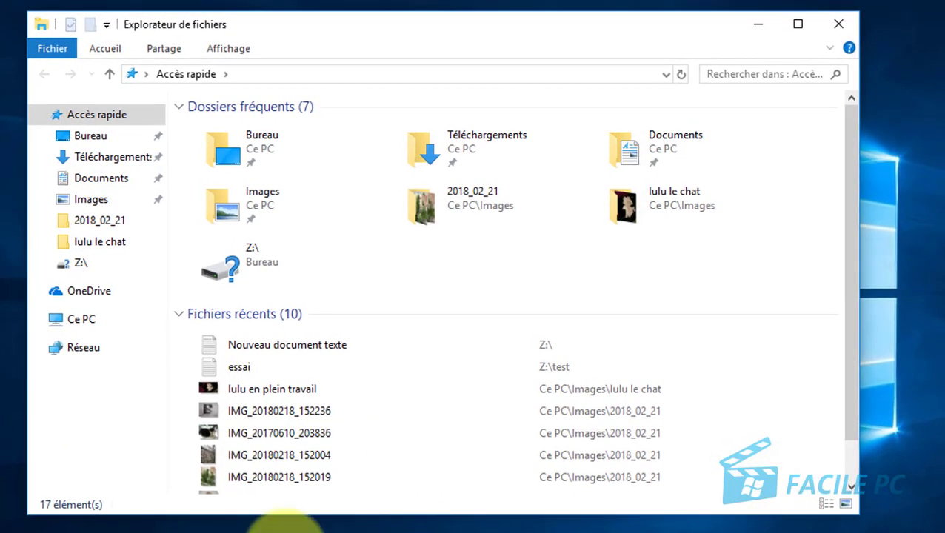
pyautogui.click(121, 160)
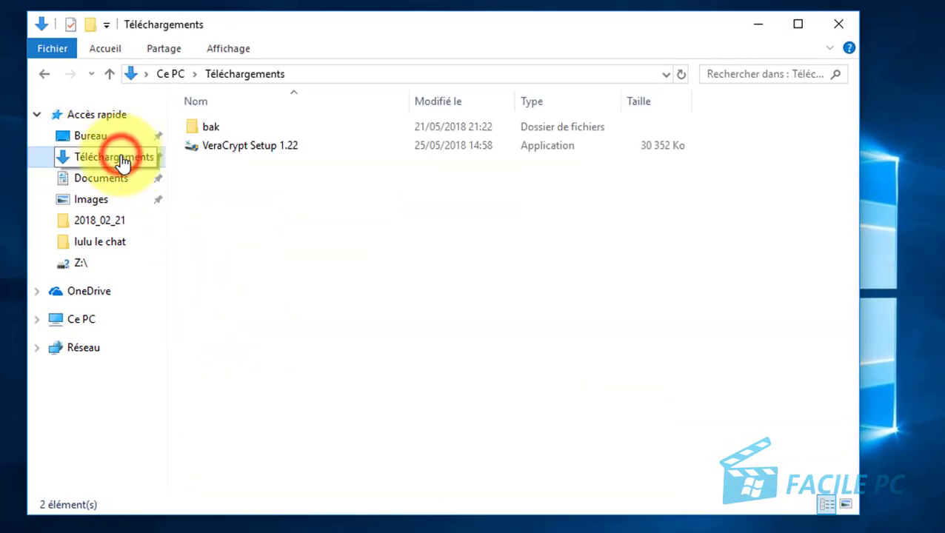
pyautogui.click(221, 156)
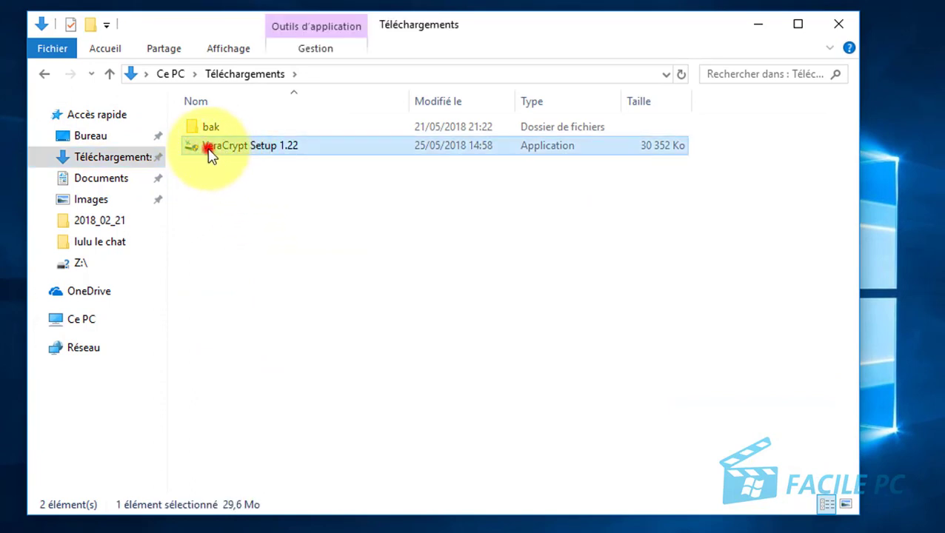
pyautogui.doubleClick(209, 148)
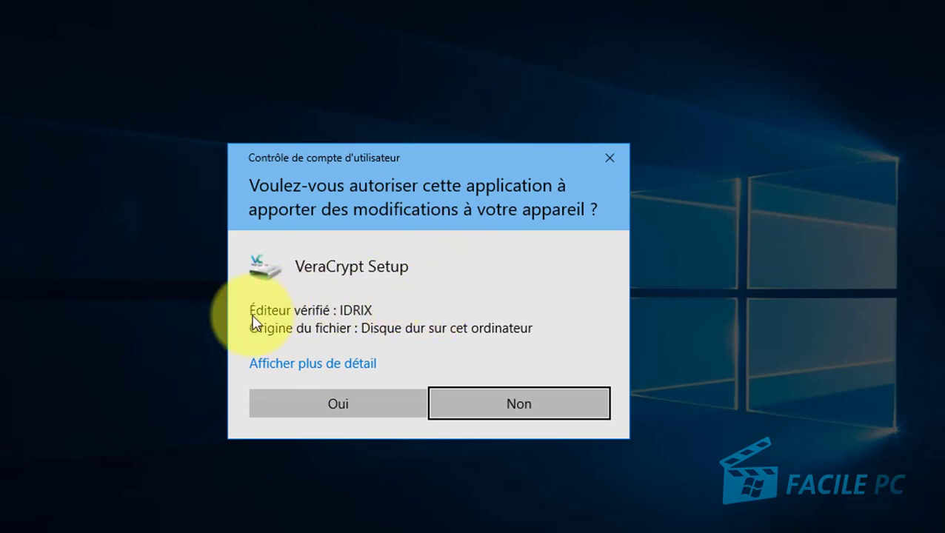
# Accept the licence and install VeraCrypt 1.22 to C:\Program Files\VeraCrypt\ with default options.
pyautogui.click(349, 408)
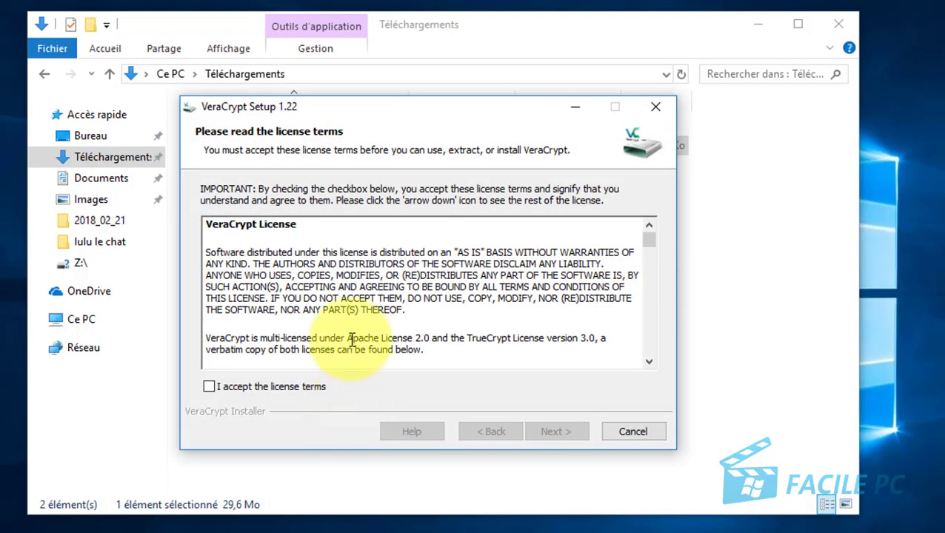
pyautogui.click(208, 386)
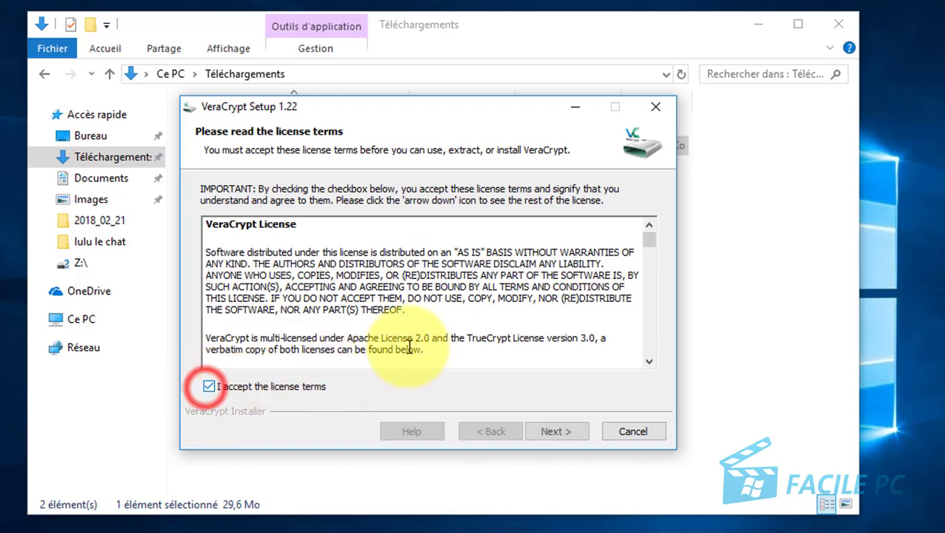
pyautogui.click(552, 432)
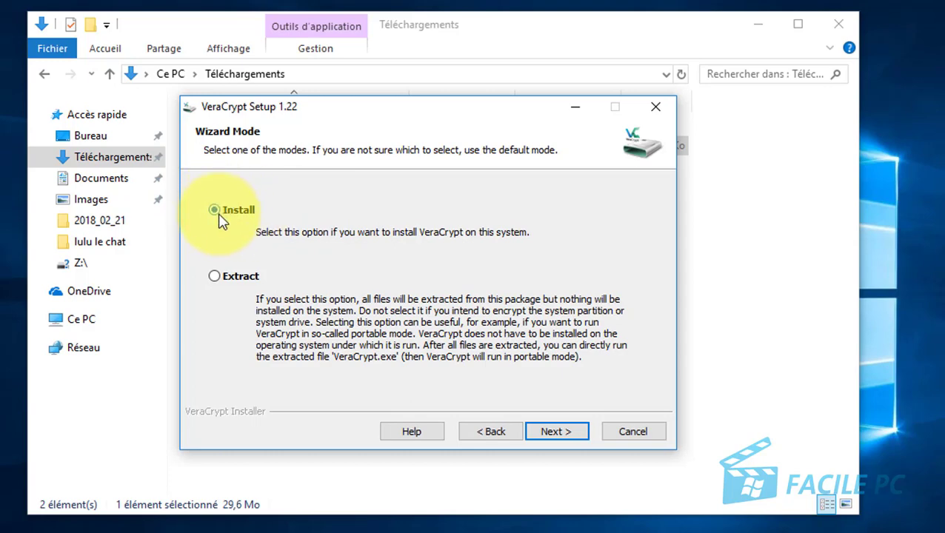
pyautogui.click(566, 437)
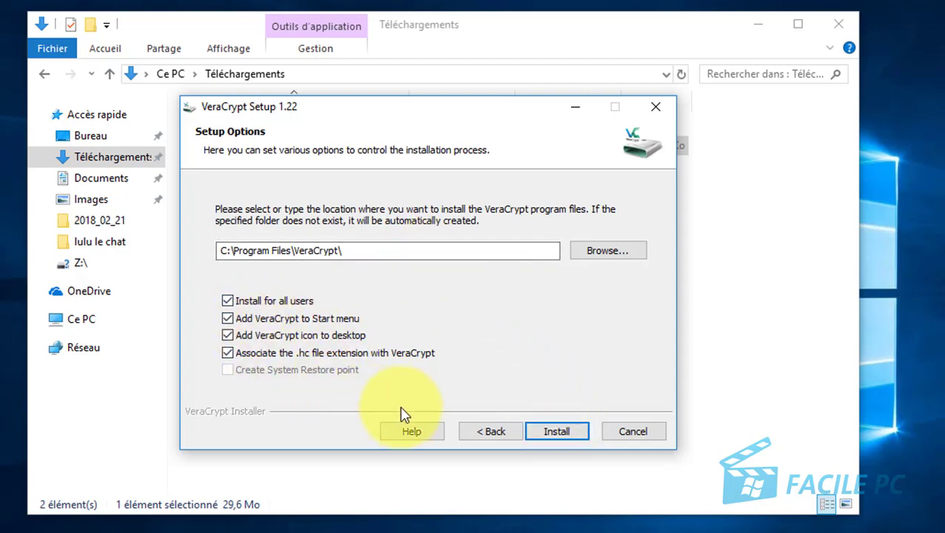
pyautogui.click(550, 434)
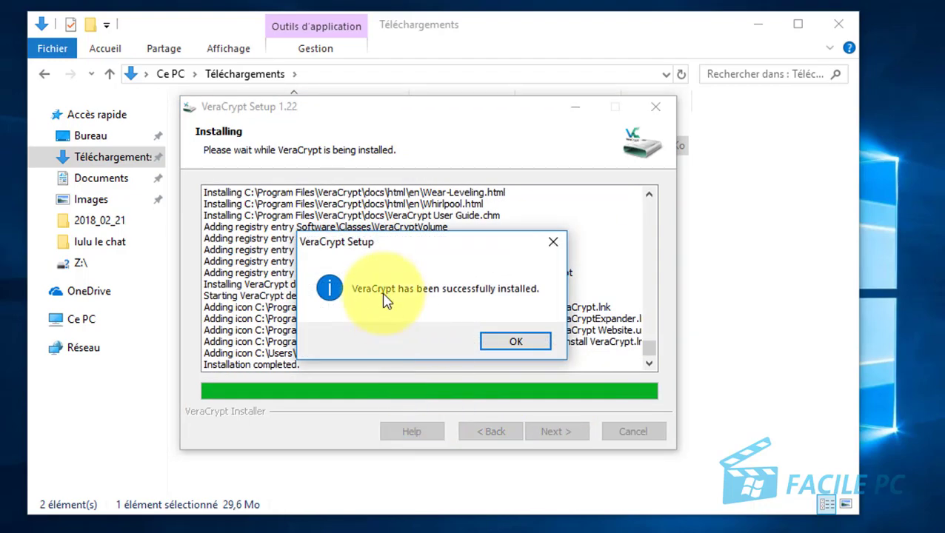
pyautogui.click(517, 342)
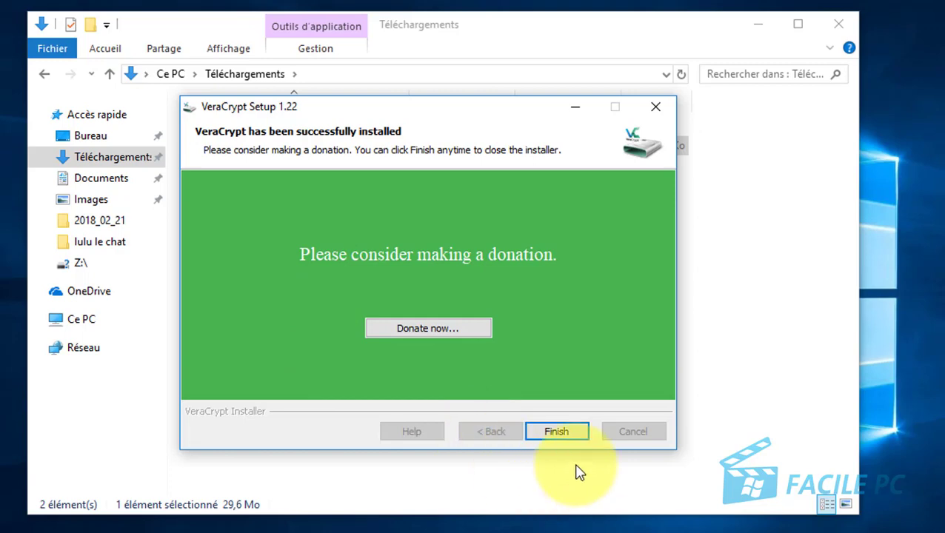
# Finish setup and decline the beginner's tutorial.
pyautogui.click(560, 439)
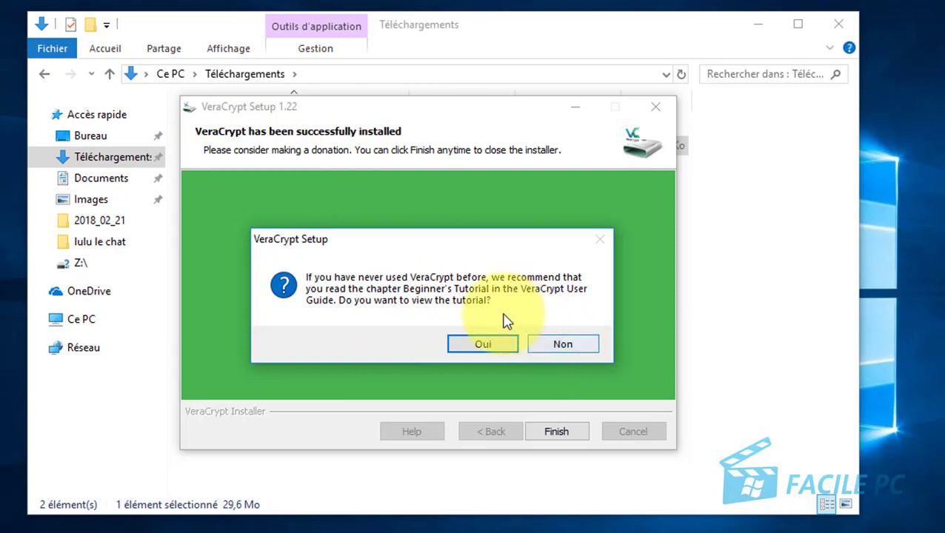
pyautogui.click(571, 345)
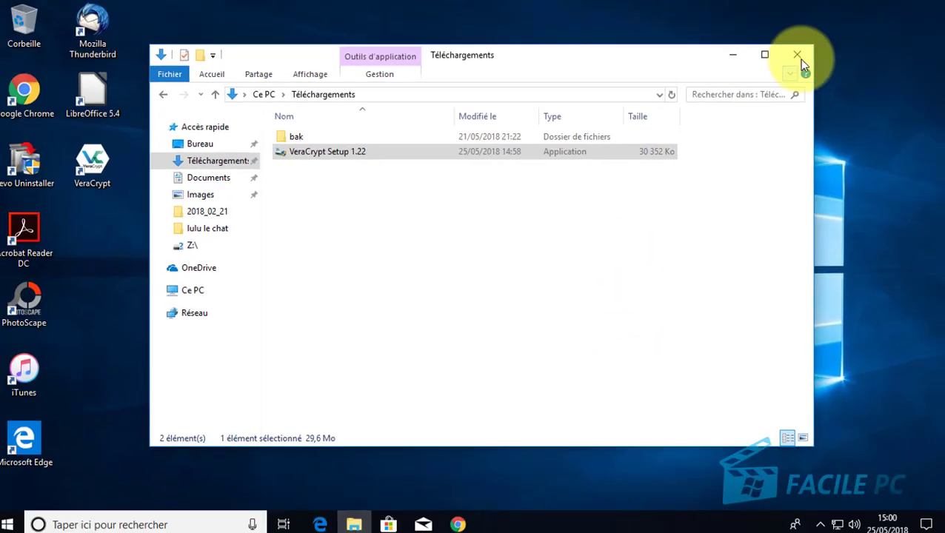
# Close the Téléchargements File Explorer window.
pyautogui.click(799, 59)
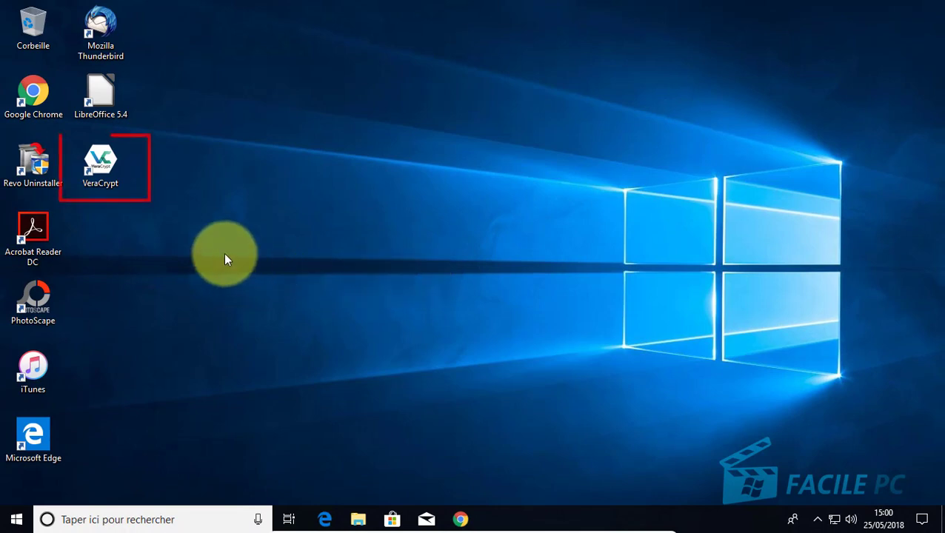
# Launch VeraCrypt from its desktop shortcut.
pyautogui.doubleClick(110, 164)
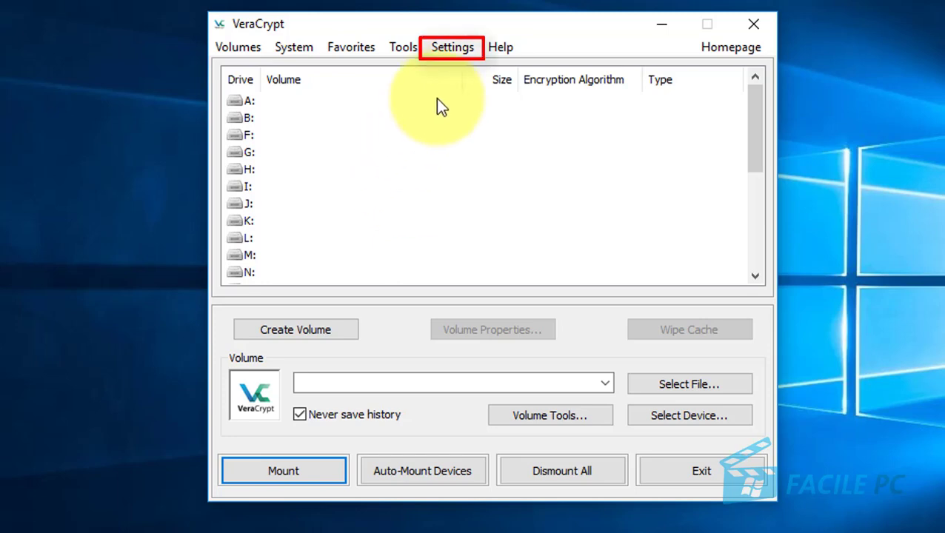
# Switch VeraCrypt's interface language to Français and start the Volume Creation Wizard.
pyautogui.click(460, 52)
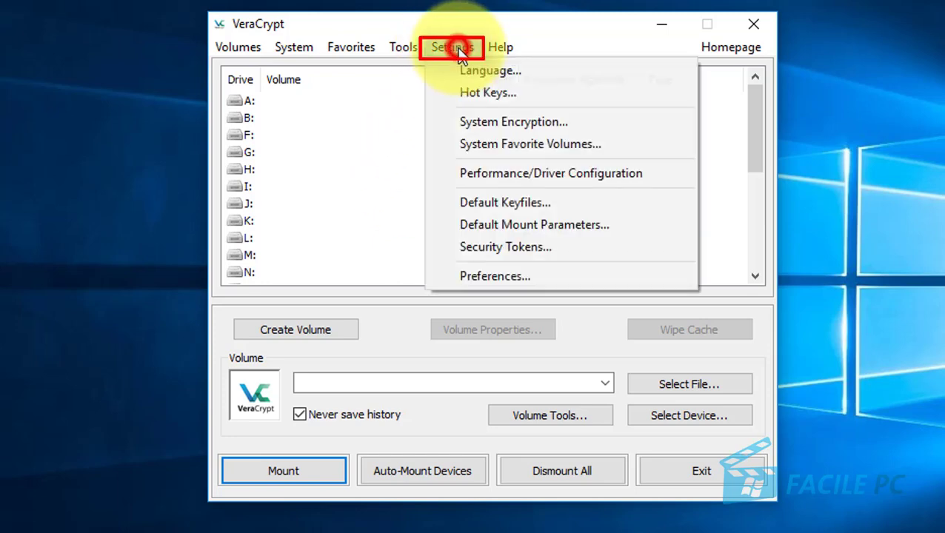
pyautogui.click(524, 71)
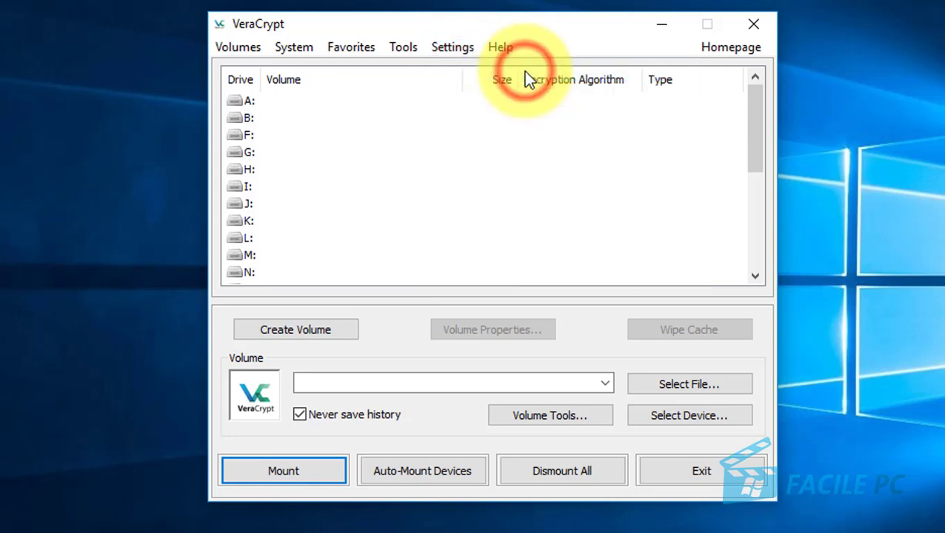
pyautogui.click(631, 230)
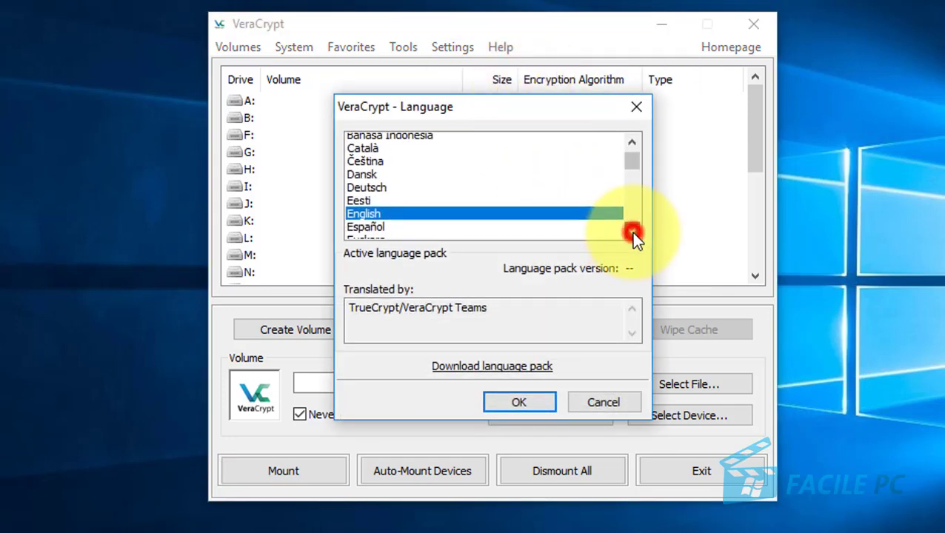
pyautogui.click(631, 230)
pyautogui.click(631, 231)
pyautogui.click(631, 230)
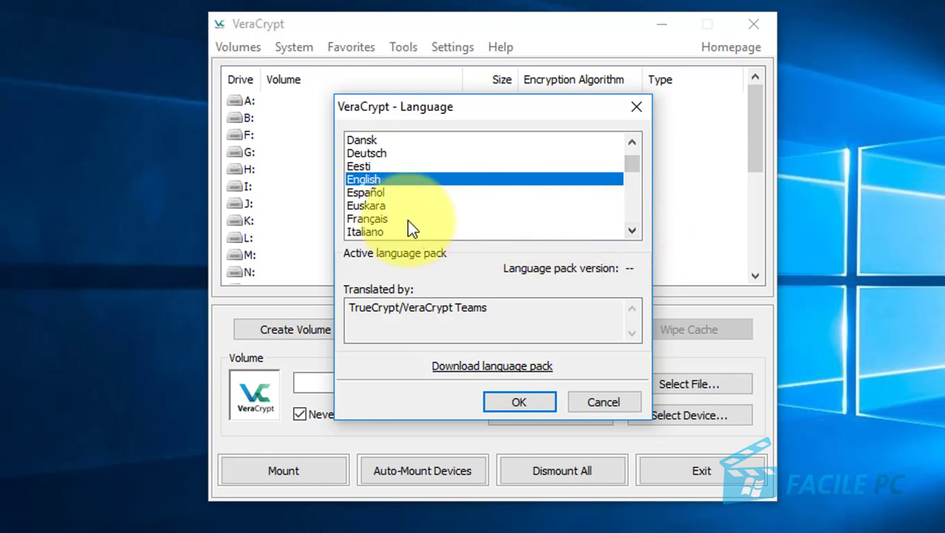
pyautogui.click(387, 220)
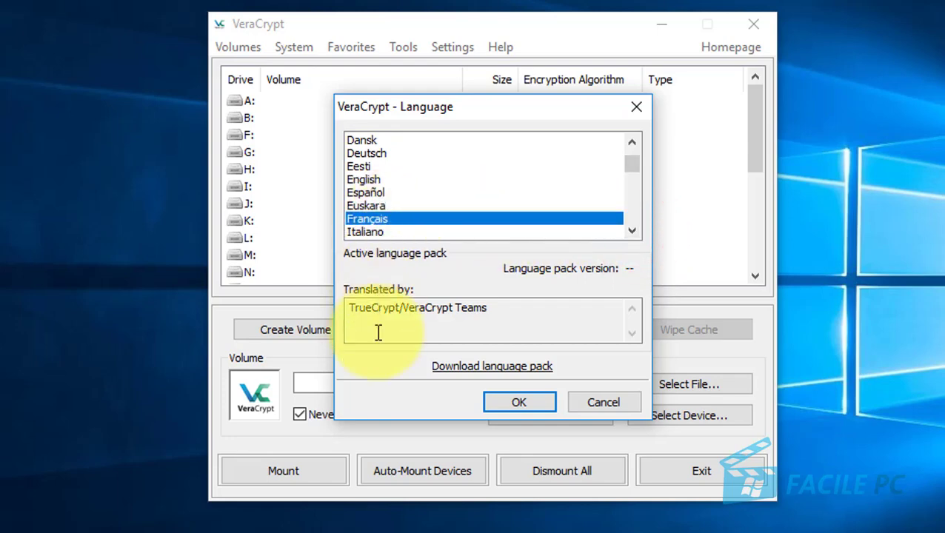
pyautogui.click(518, 402)
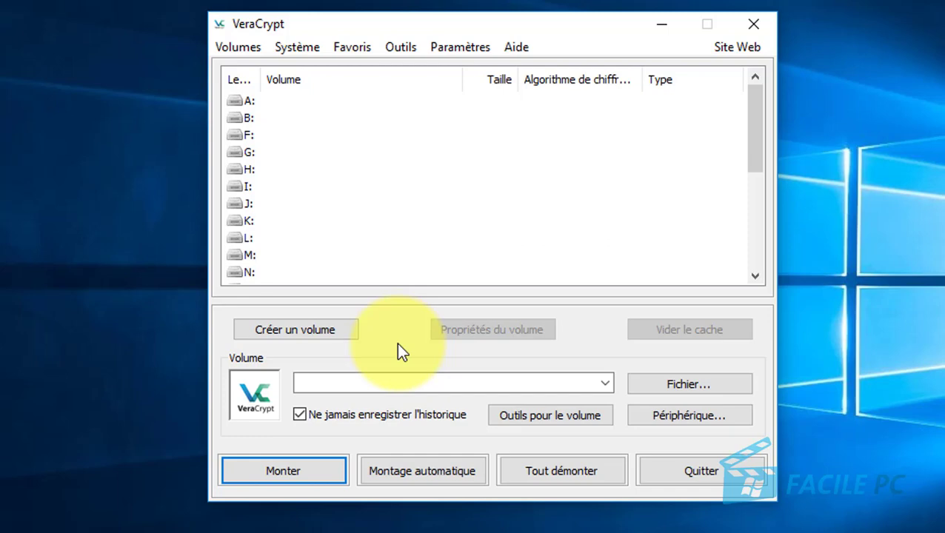
pyautogui.click(296, 330)
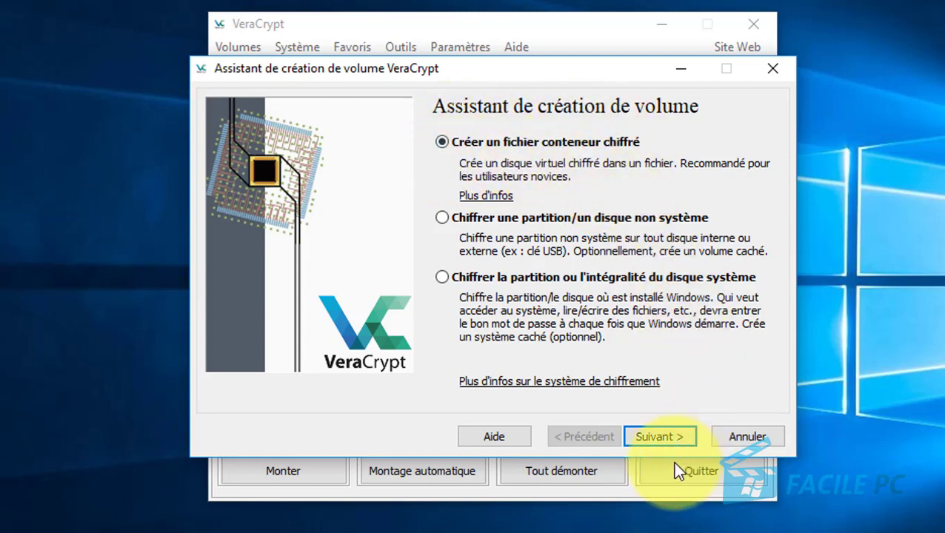
# Keep the encrypted file container option and advance to the Type de volume page.
pyautogui.click(658, 437)
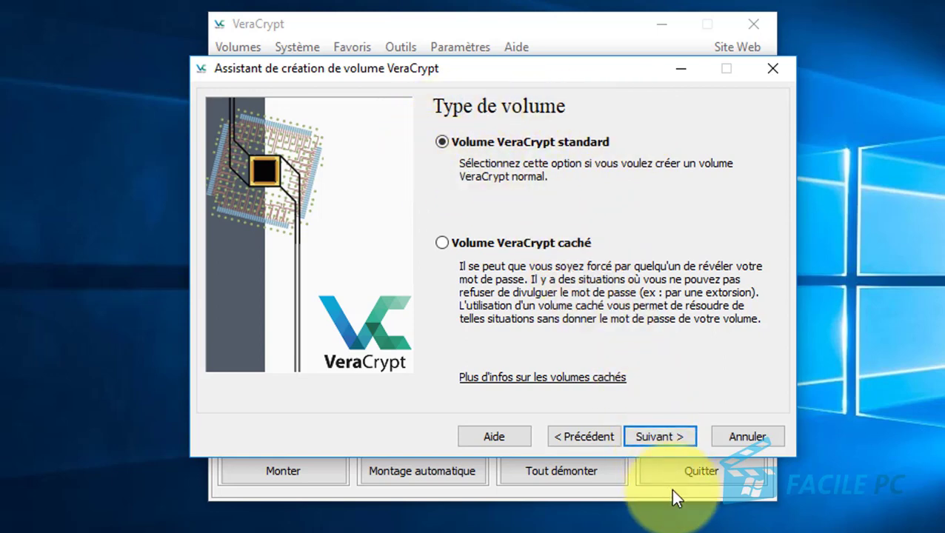
# Go on with a standard encrypted file container to the Emplacement du volume page.
pyautogui.click(658, 437)
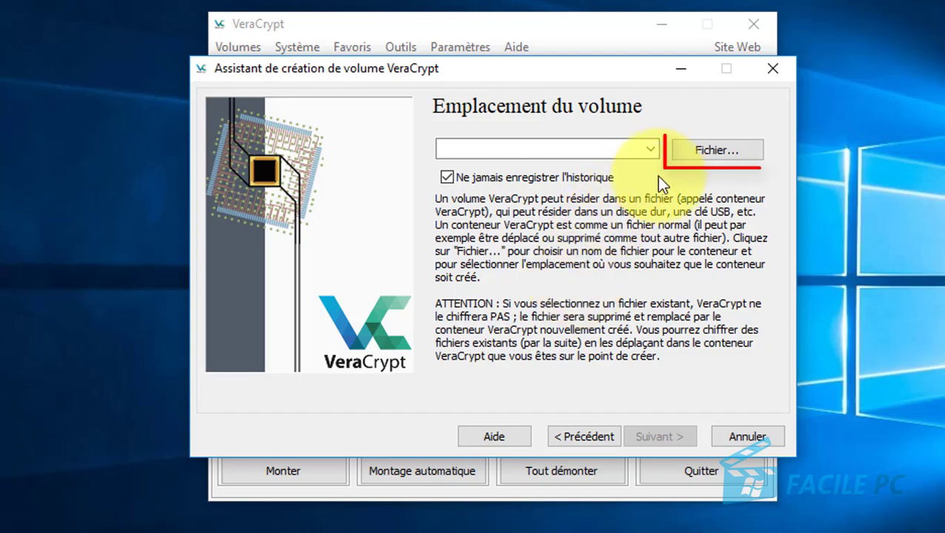
# Save the container as 'monfichiersecret' on the Bureau (Desktop) and move on to the encryption options.
pyautogui.click(707, 151)
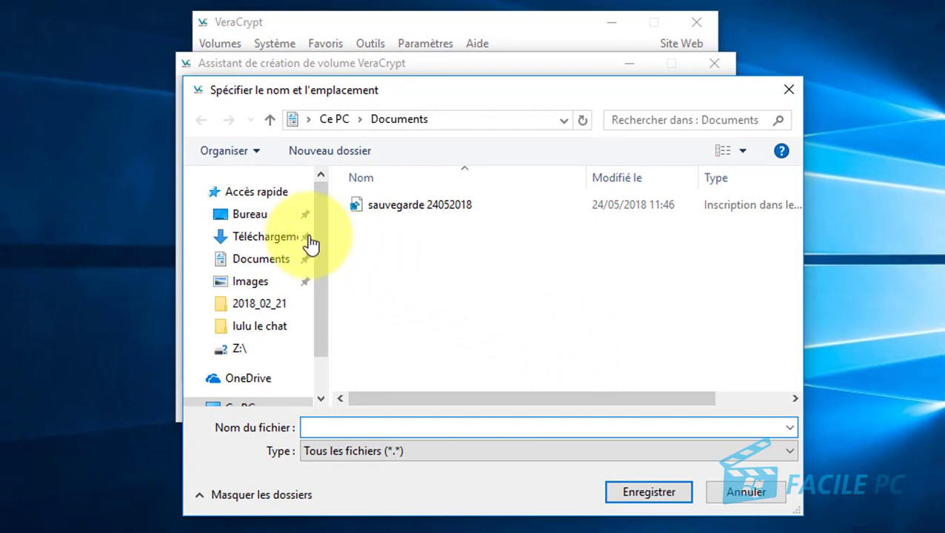
pyautogui.click(253, 221)
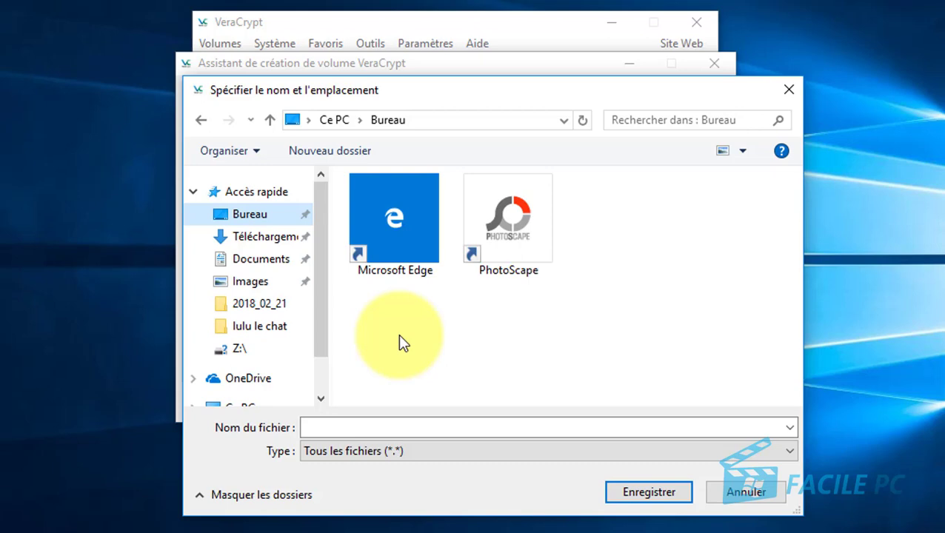
pyautogui.click(385, 427)
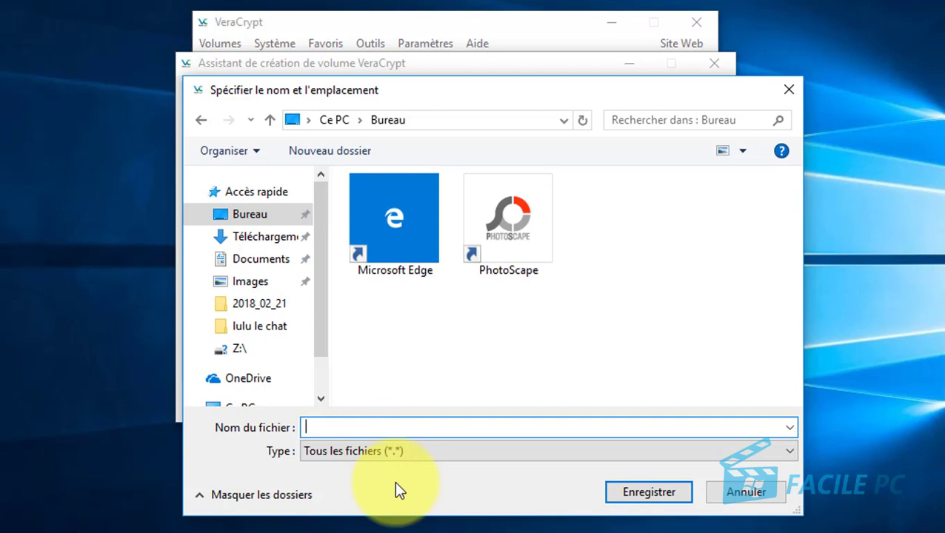
pyautogui.write('monfichiersecret')
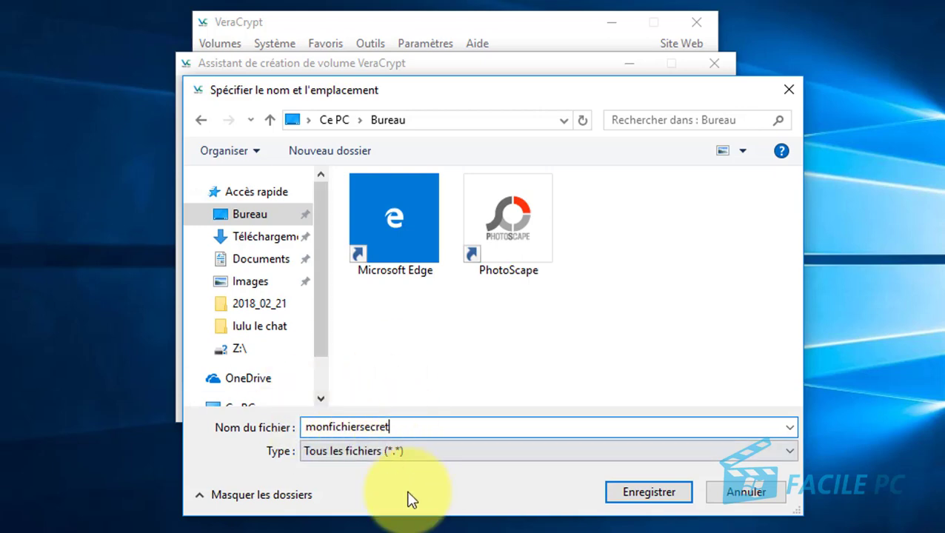
pyautogui.click(645, 497)
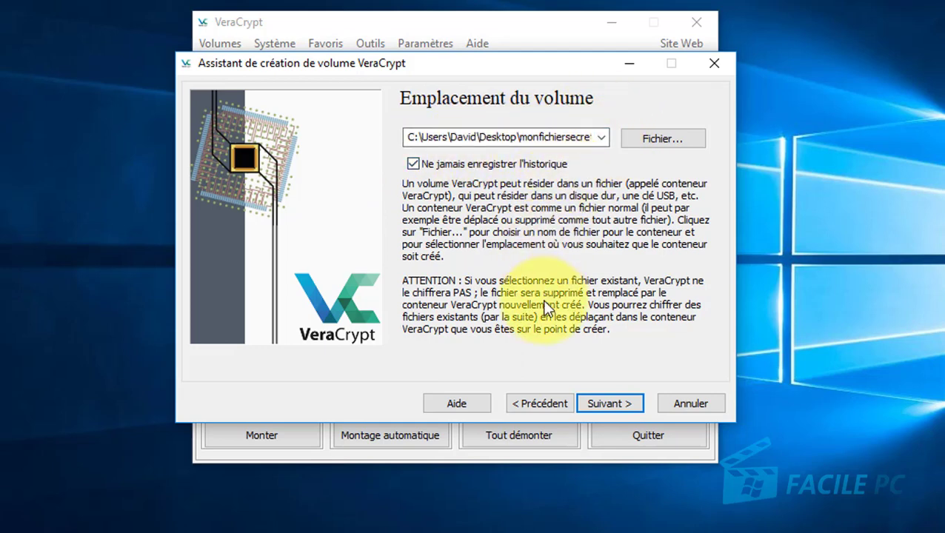
pyautogui.click(603, 406)
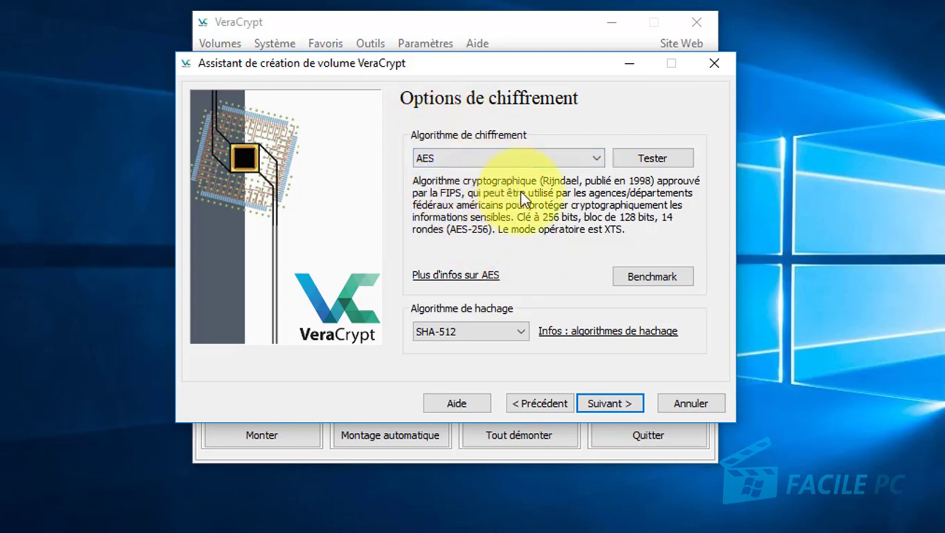
pyautogui.click(594, 158)
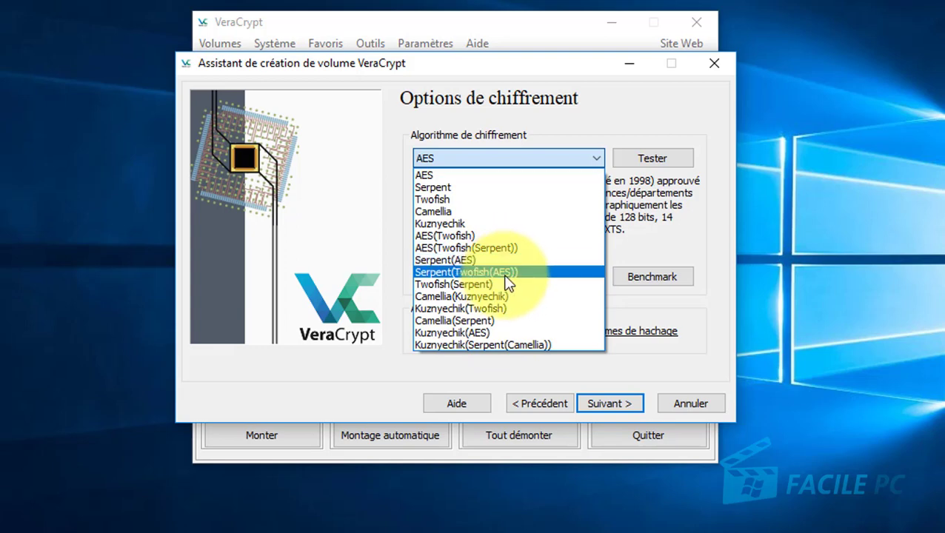
pyautogui.click(494, 137)
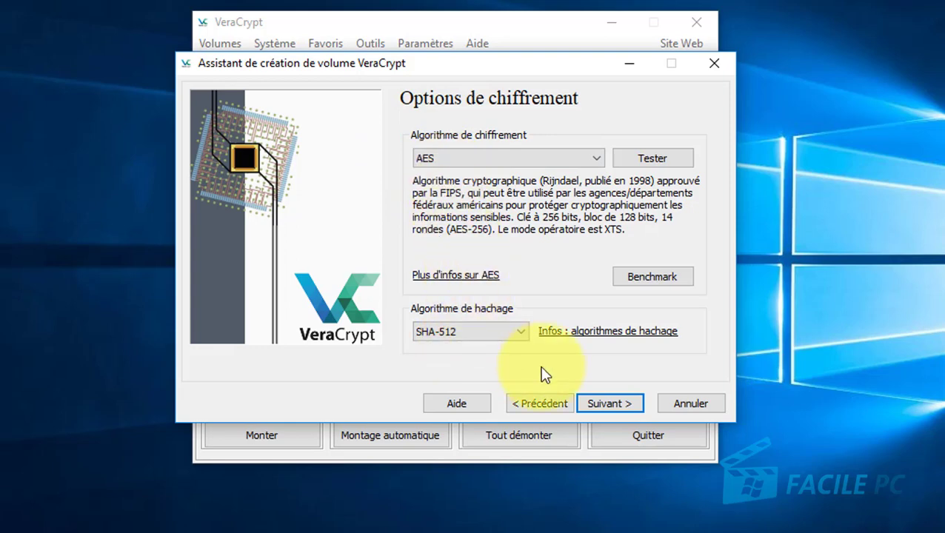
# Make the container 1 Go, with Go as the size unit.
pyautogui.click(607, 404)
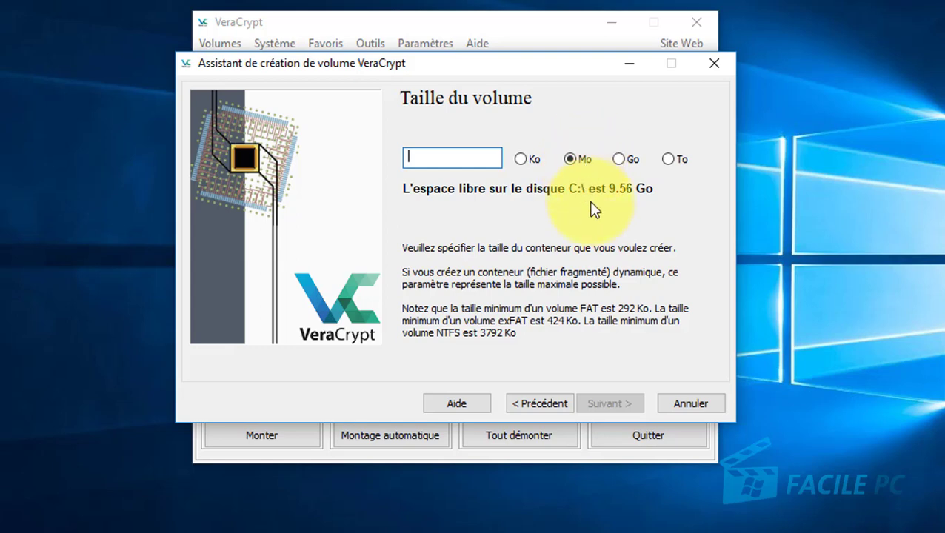
pyautogui.click(619, 159)
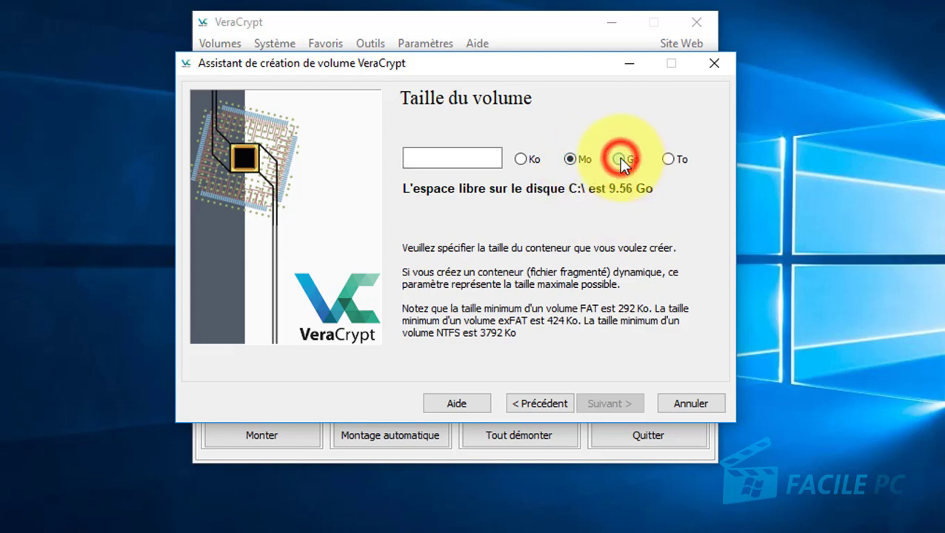
pyautogui.click(494, 157)
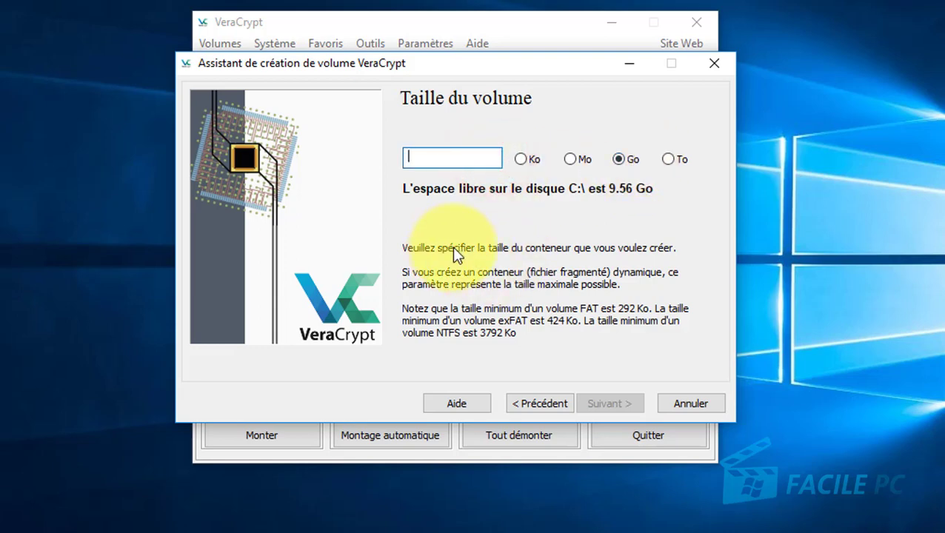
pyautogui.write('1')
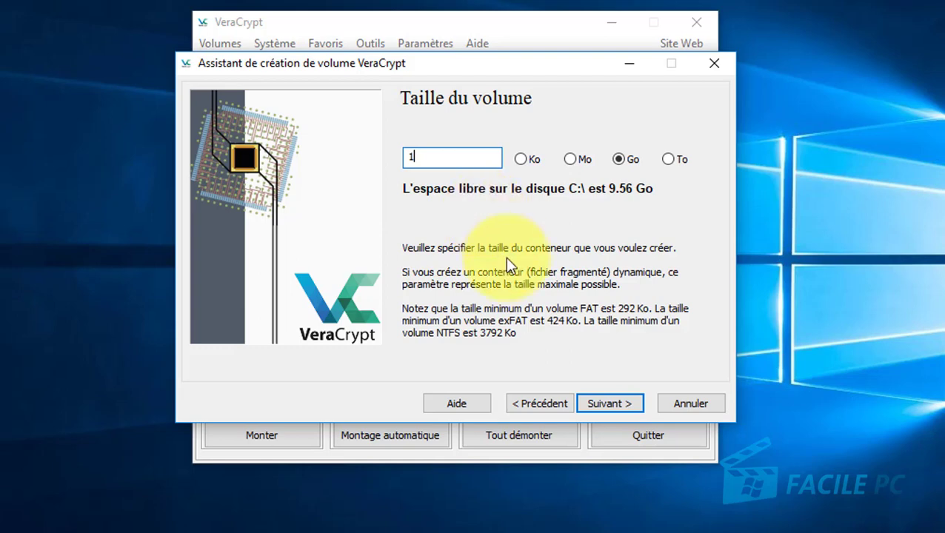
# Enter the volume password, show it in plain text, retype it in Confirmer, and tick 'Utiliser fichiers clés'.
pyautogui.click(612, 404)
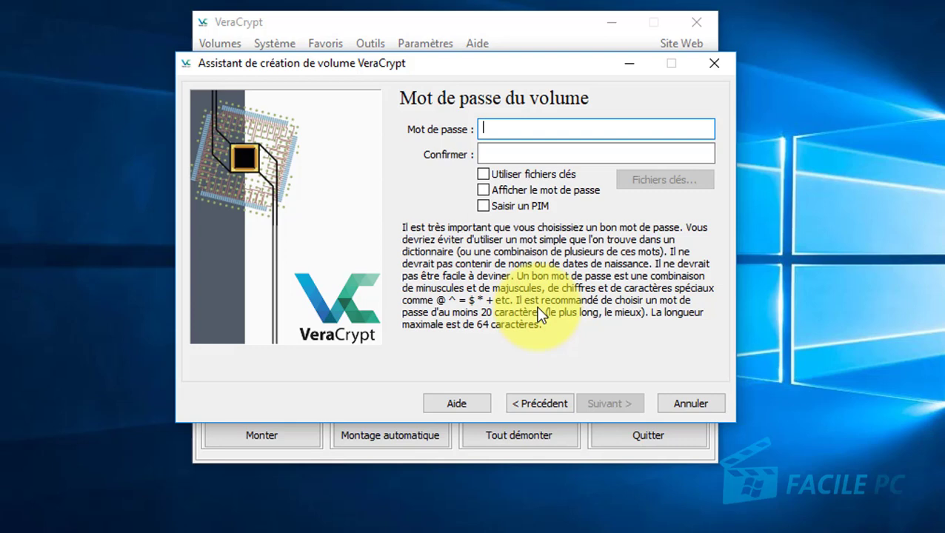
pyautogui.write('******')
pyautogui.click(483, 190)
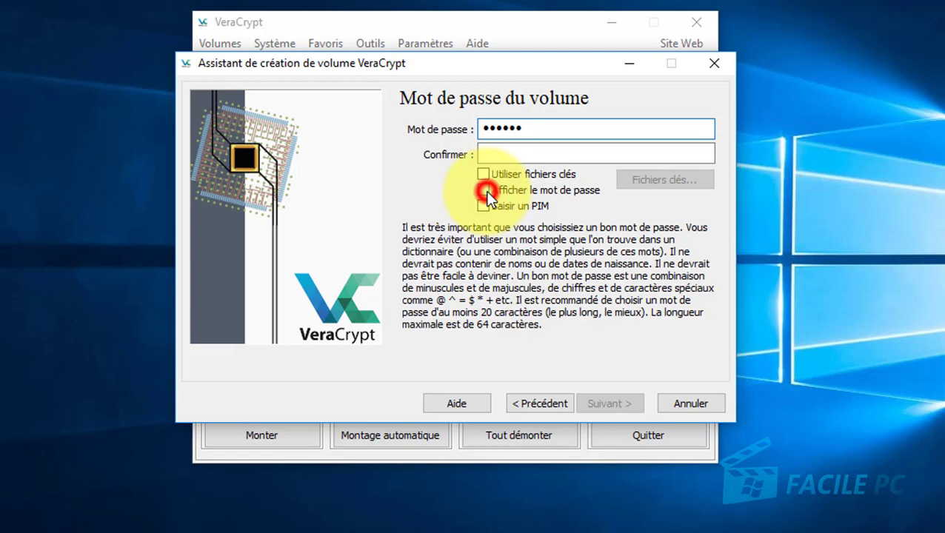
pyautogui.doubleClick(534, 130)
pyautogui.click(525, 154)
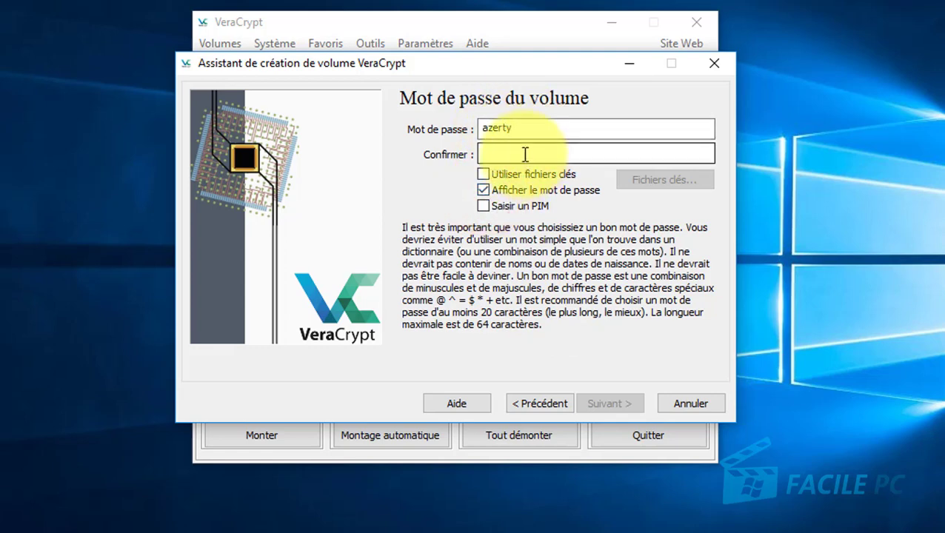
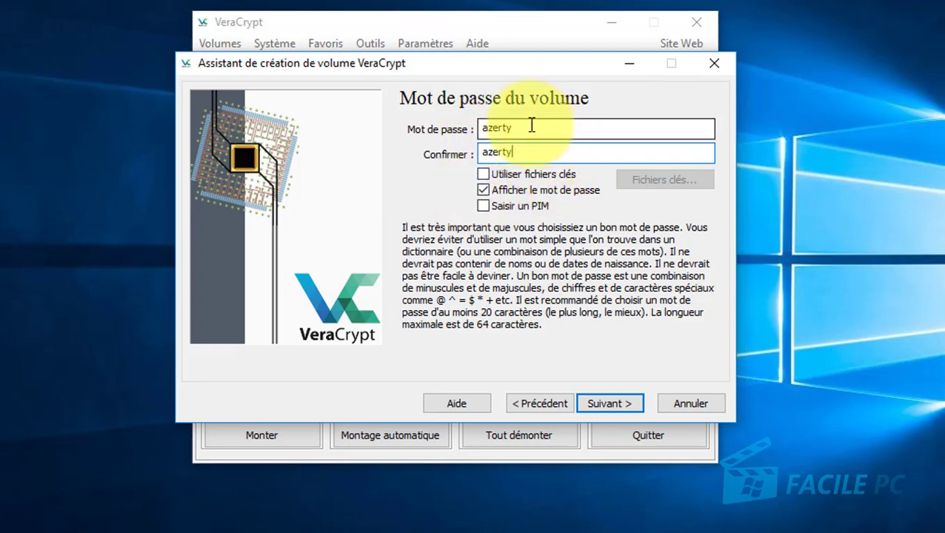
pyautogui.click(484, 175)
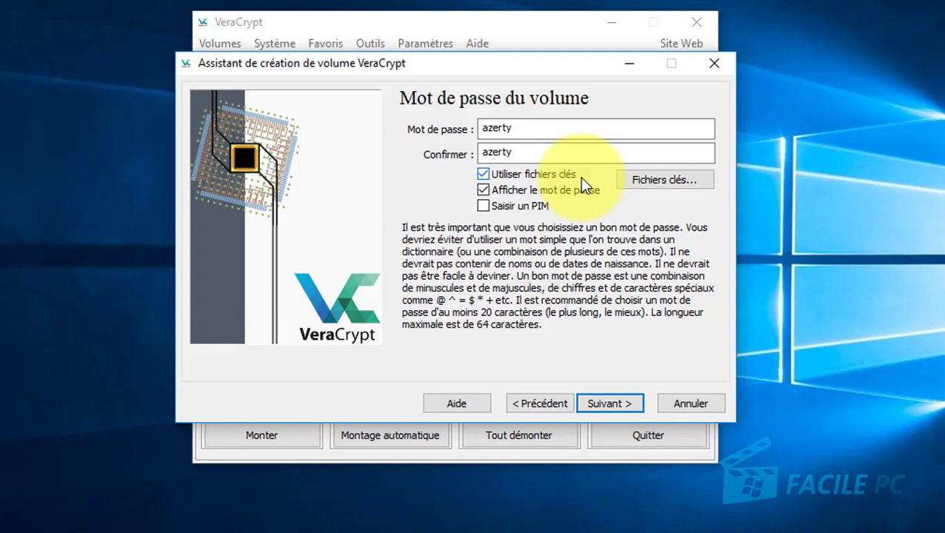
# Add 'lulu en plein travail' from Images > lulu le chat to the key file list and accept the list.
pyautogui.click(645, 184)
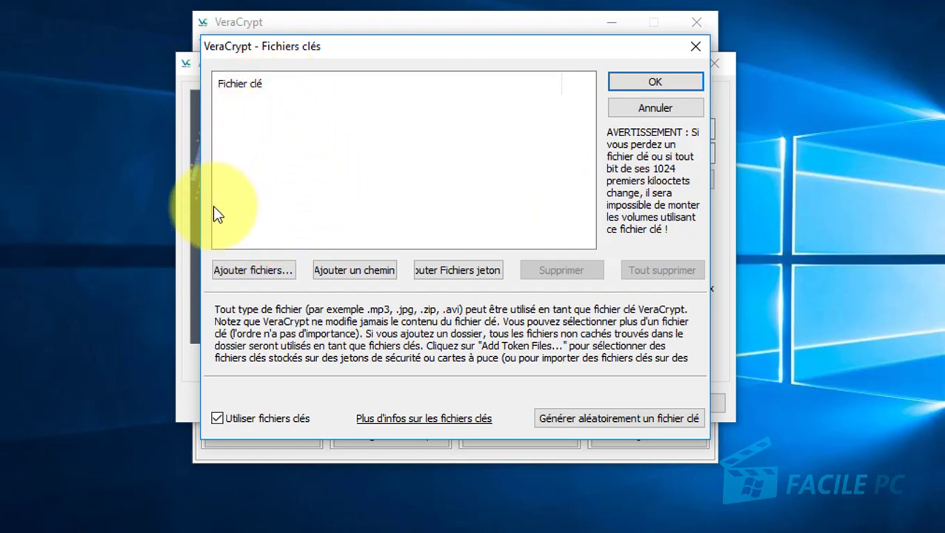
pyautogui.click(256, 272)
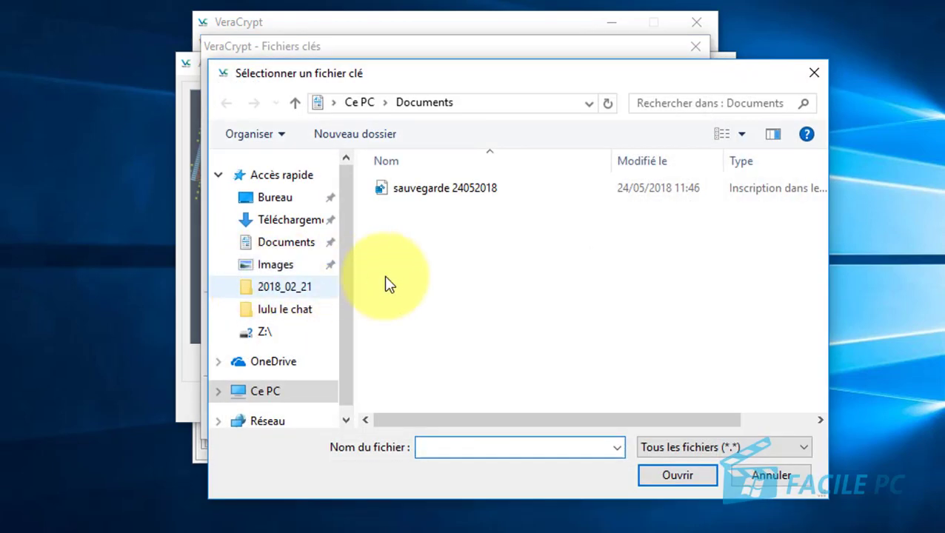
pyautogui.click(278, 268)
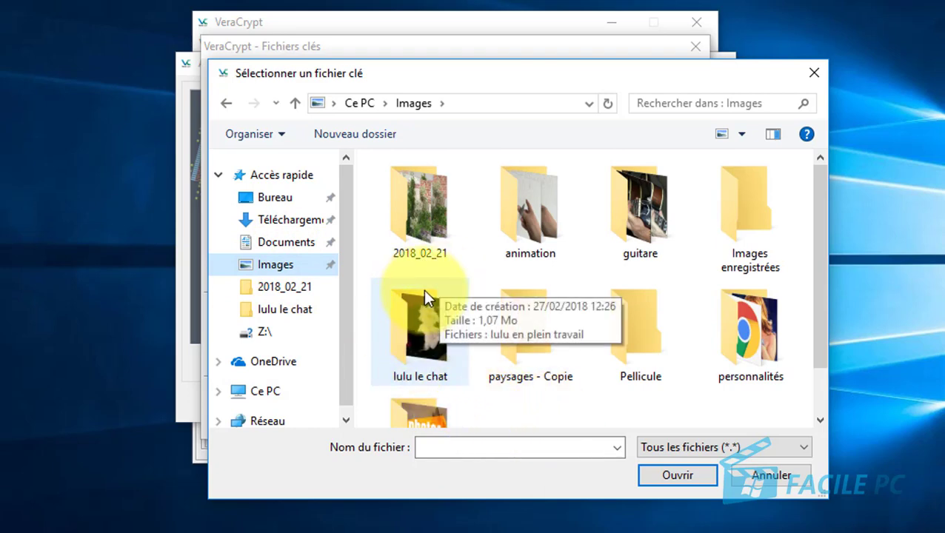
pyautogui.doubleClick(420, 320)
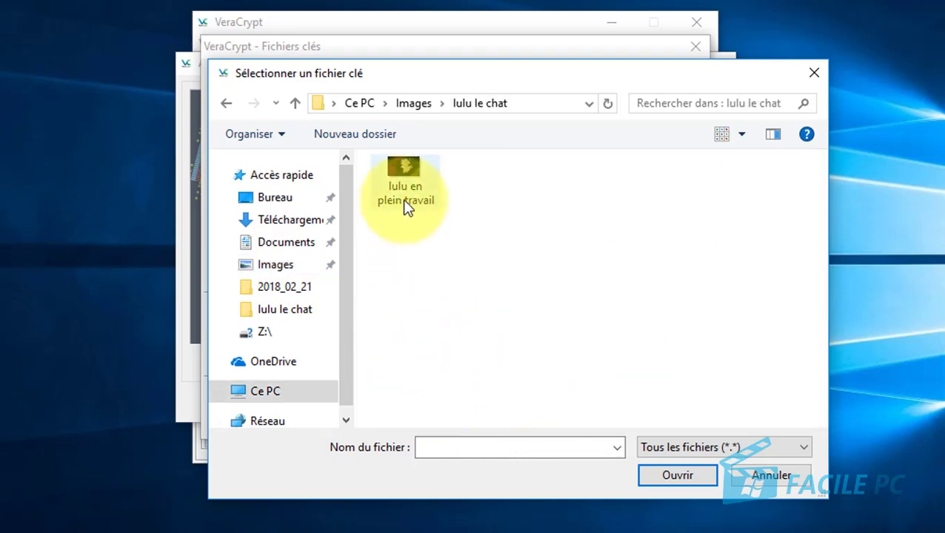
pyautogui.click(409, 166)
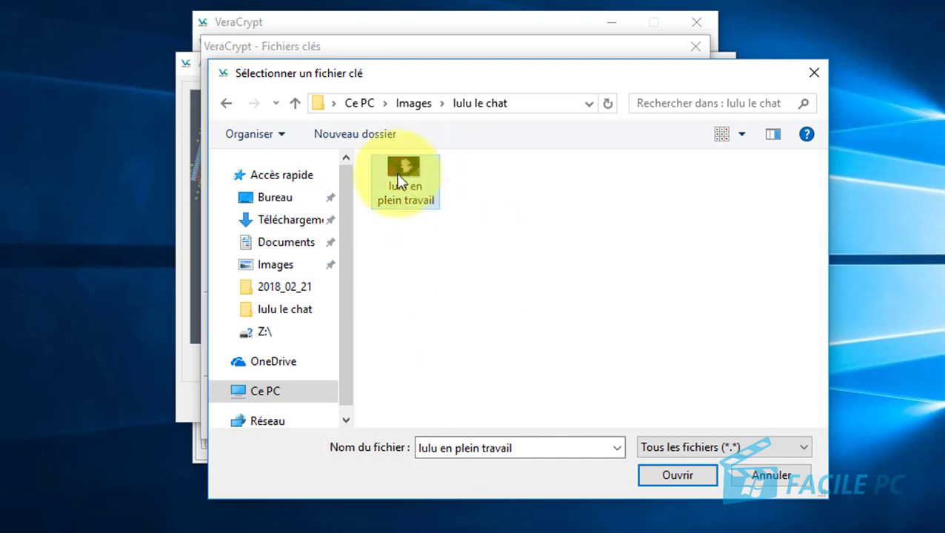
pyautogui.click(670, 477)
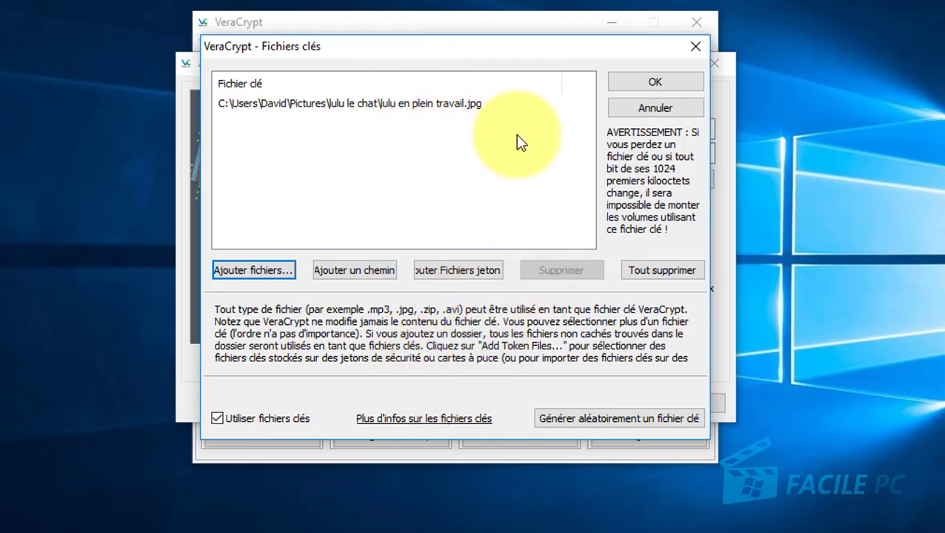
pyautogui.click(654, 84)
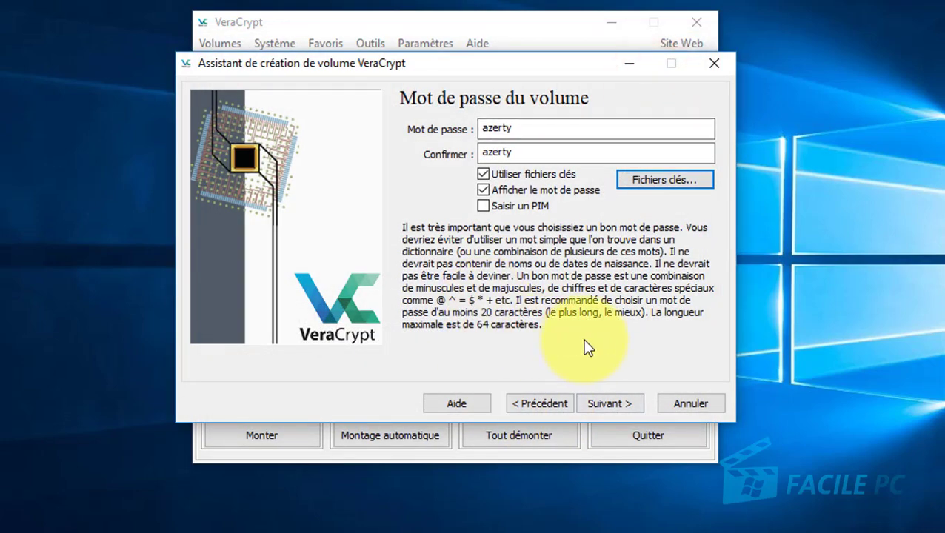
# Move past the password page, answering Oui to keep the short password.
pyautogui.click(609, 403)
pyautogui.click(612, 403)
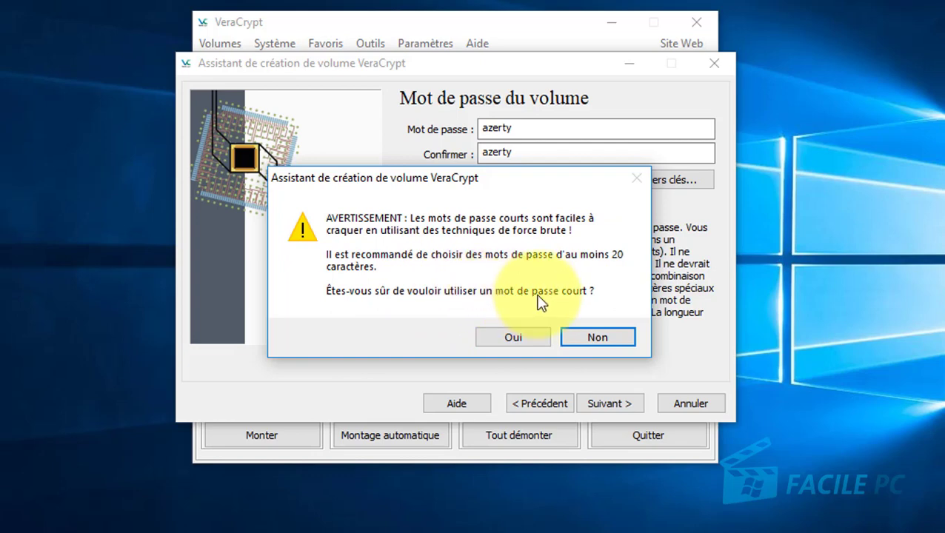
pyautogui.click(512, 337)
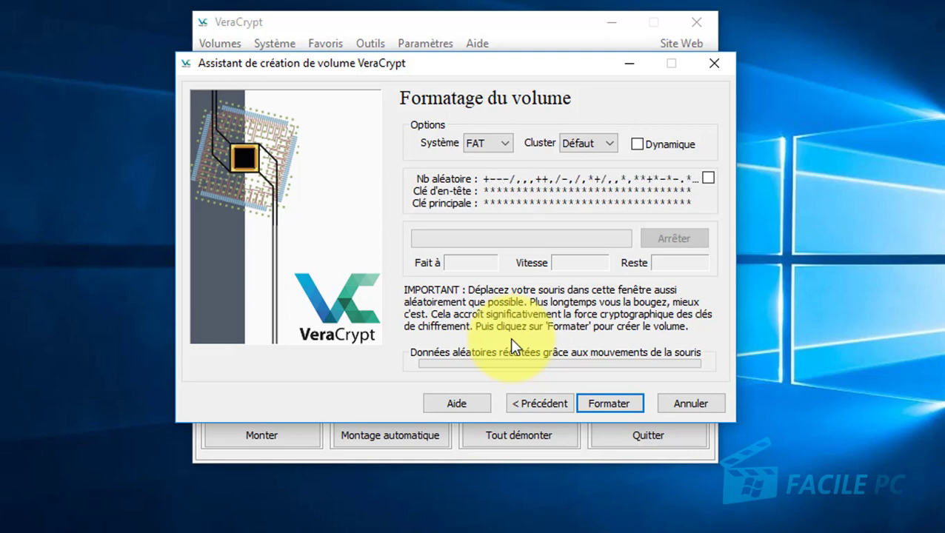
# Choose NTFS as the file system and fill the random-data gauge before formatting.
pyautogui.click(505, 144)
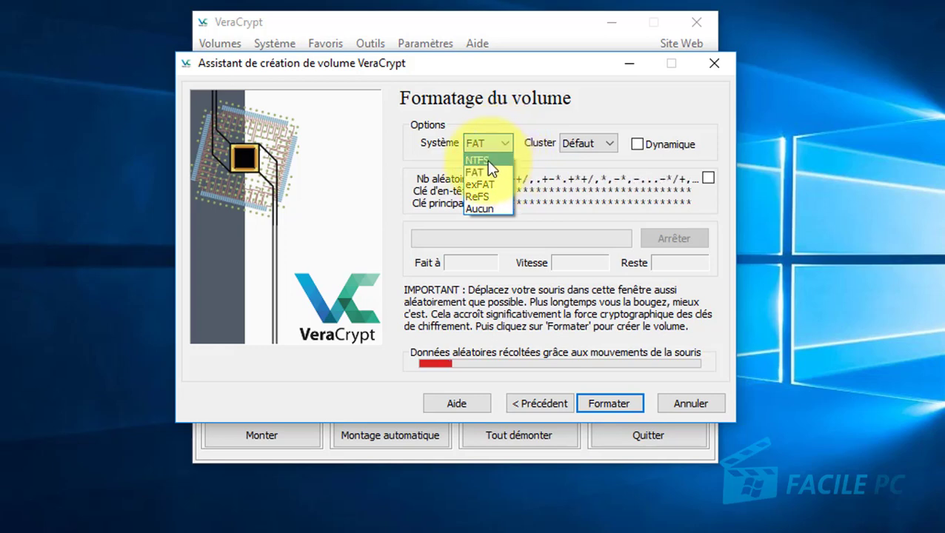
pyautogui.click(485, 160)
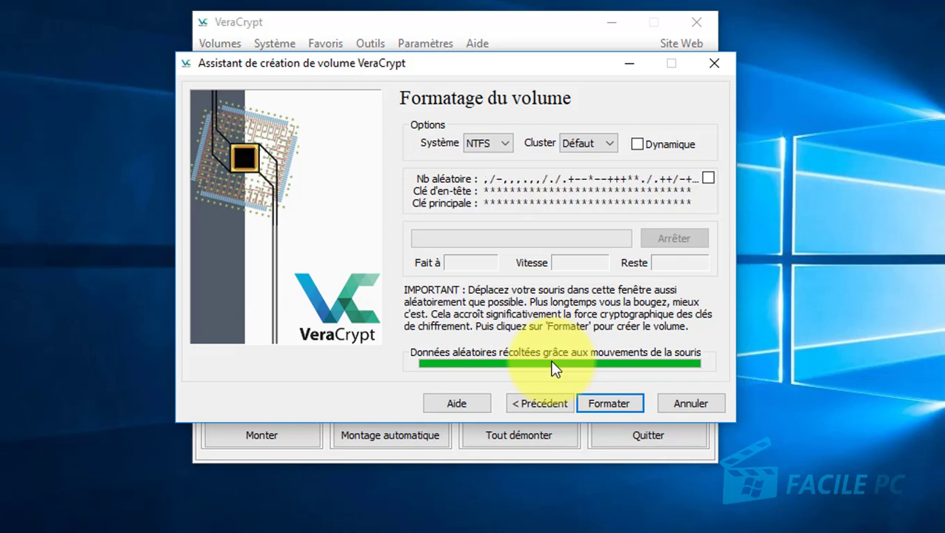
pyautogui.click(604, 405)
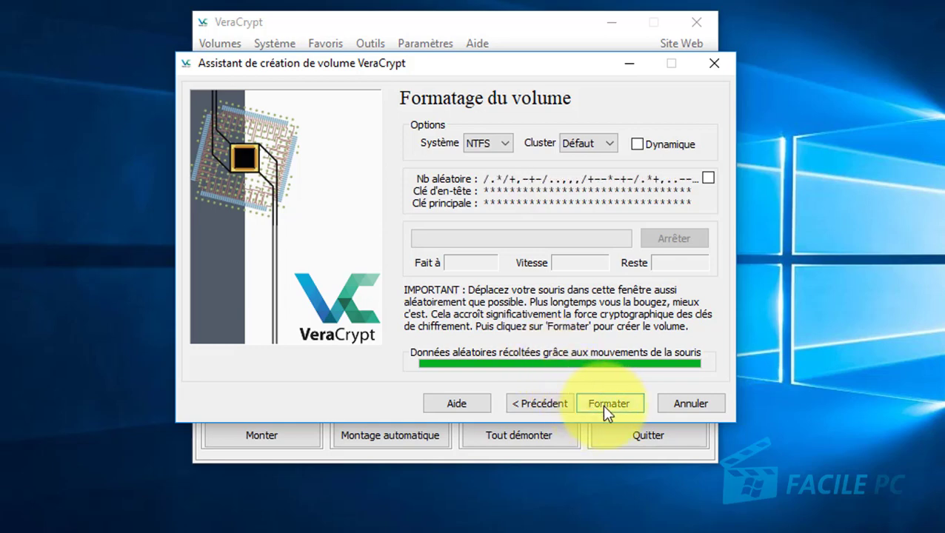
# Format the volume with the UAC prompt approved, acknowledge the success message, and quit the wizard.
pyautogui.click(603, 405)
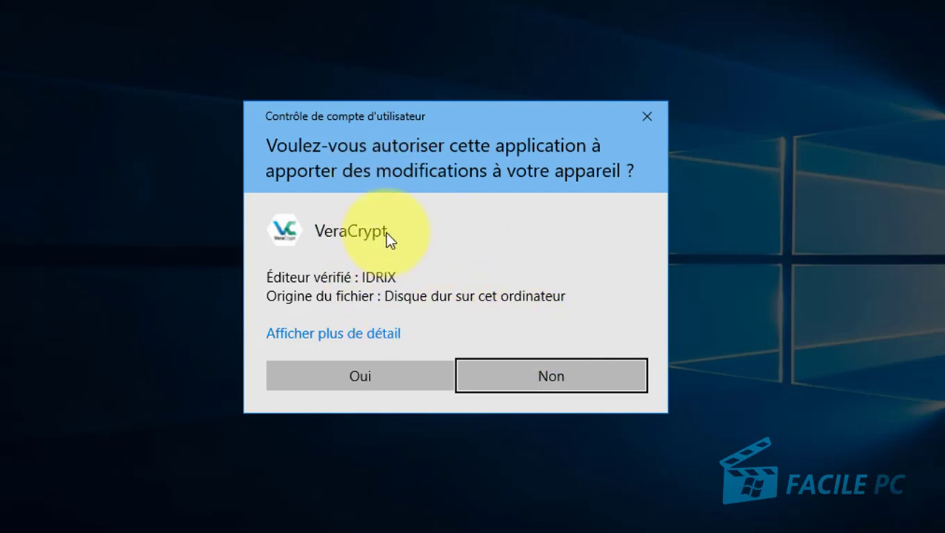
pyautogui.click(361, 377)
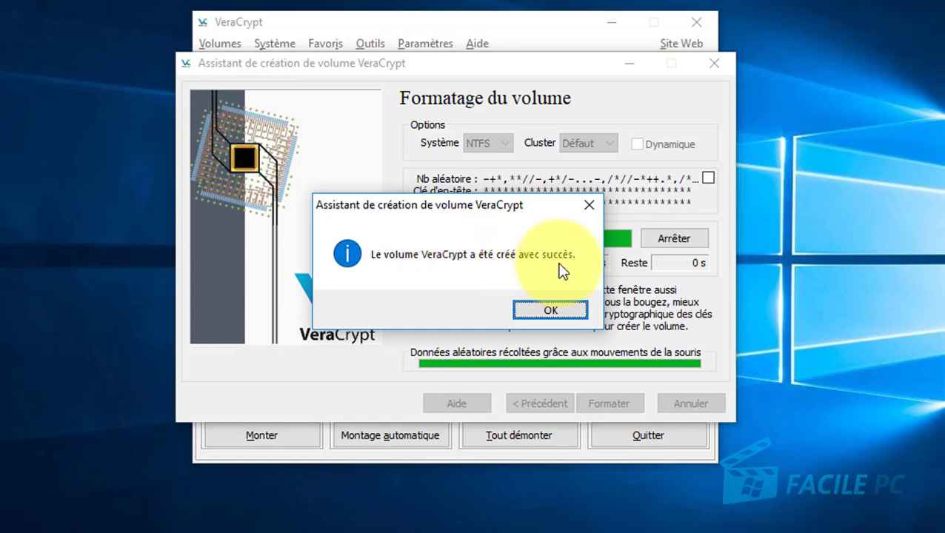
pyautogui.click(563, 314)
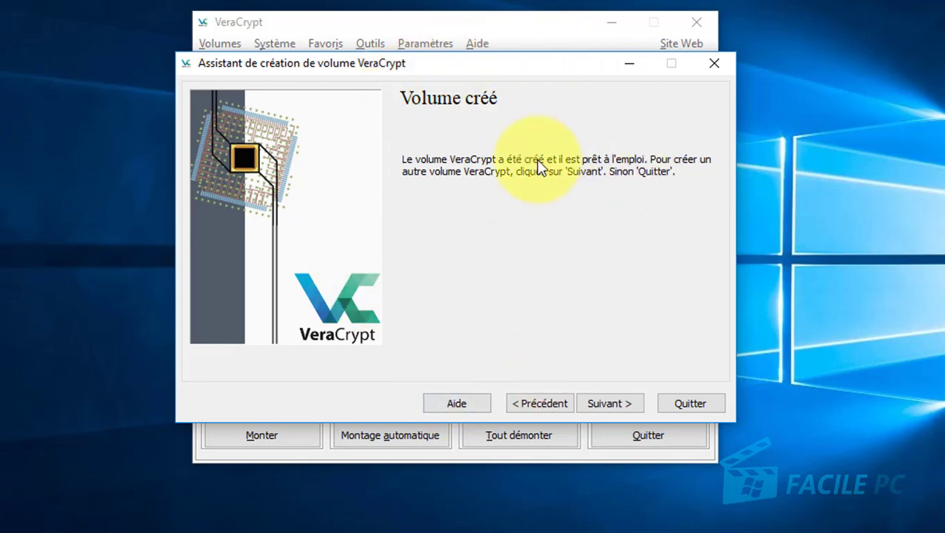
pyautogui.click(698, 404)
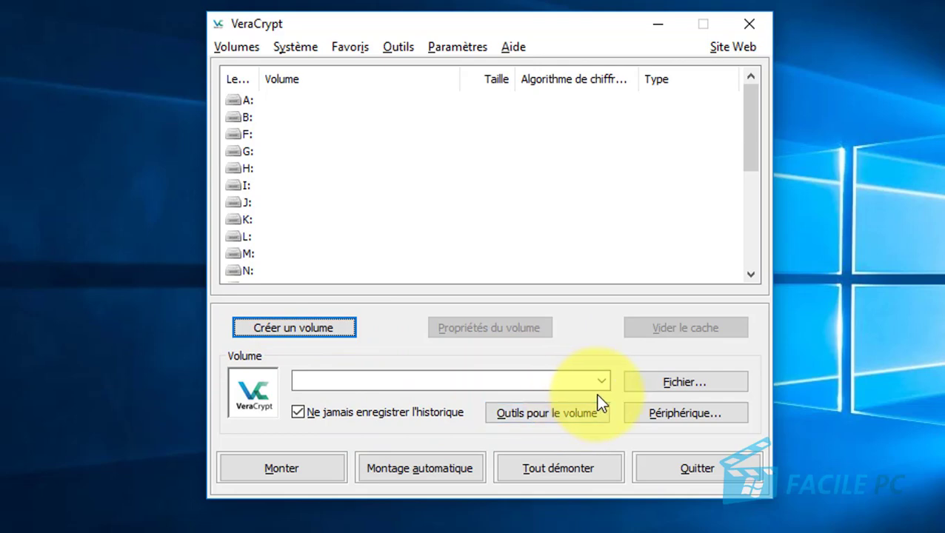
# Pick the 'monfichiersecret' container file on the Bureau as the volume.
pyautogui.click(681, 384)
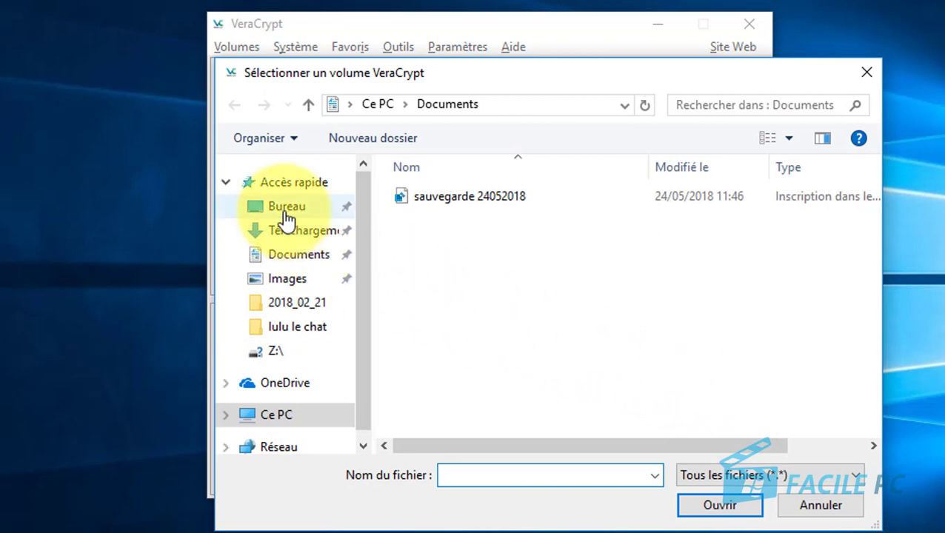
pyautogui.click(285, 211)
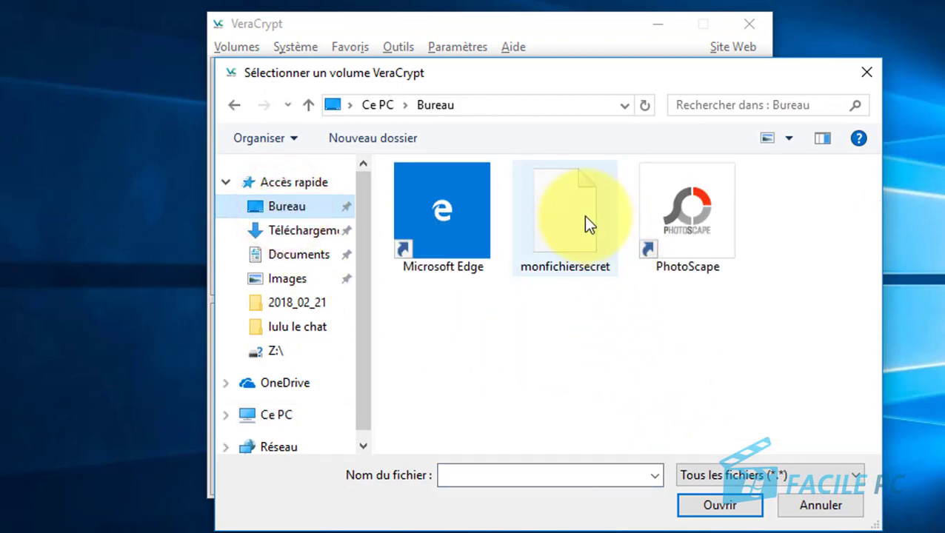
pyautogui.click(574, 211)
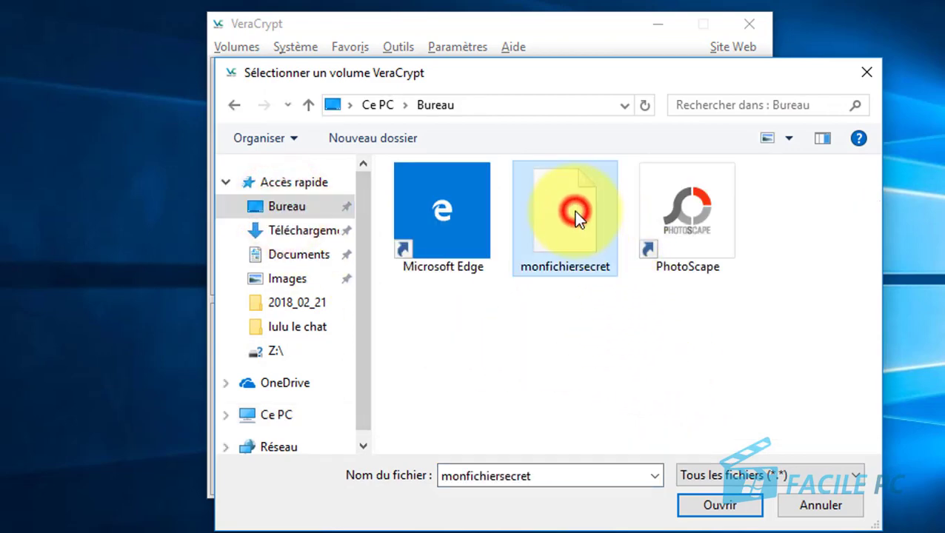
pyautogui.click(715, 508)
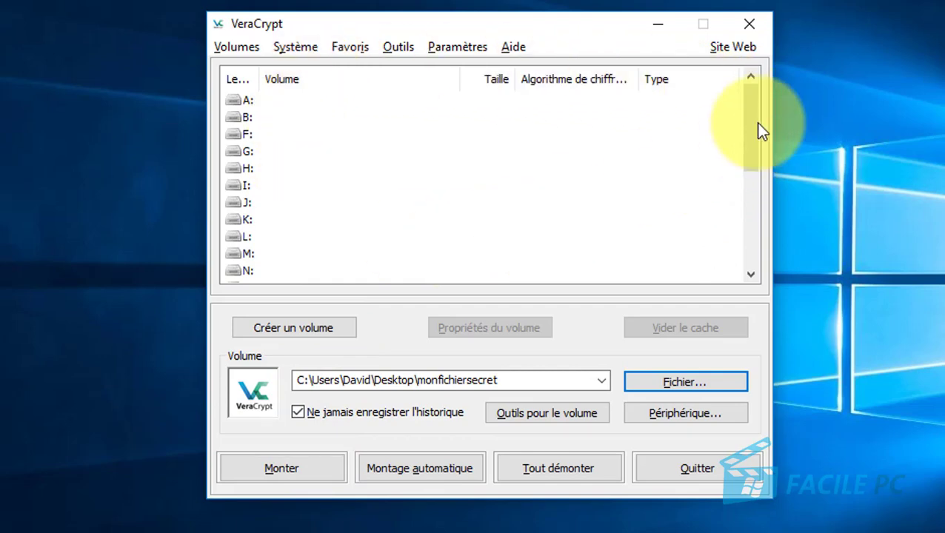
# Select Z: at the bottom of the drive letter list.
pyautogui.moveTo(749, 104); pyautogui.dragTo(764, 120)
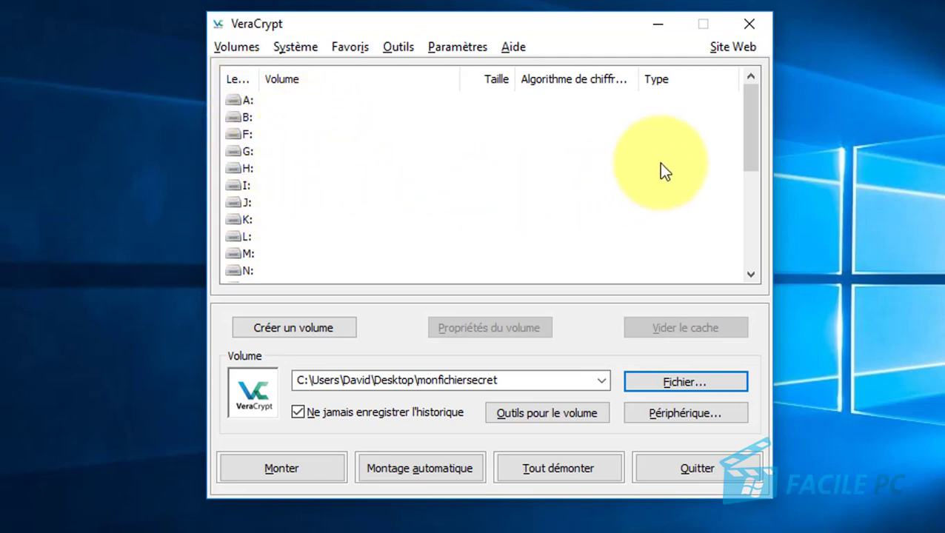
pyautogui.moveTo(751, 96); pyautogui.dragTo(754, 232)
pyautogui.click(240, 271)
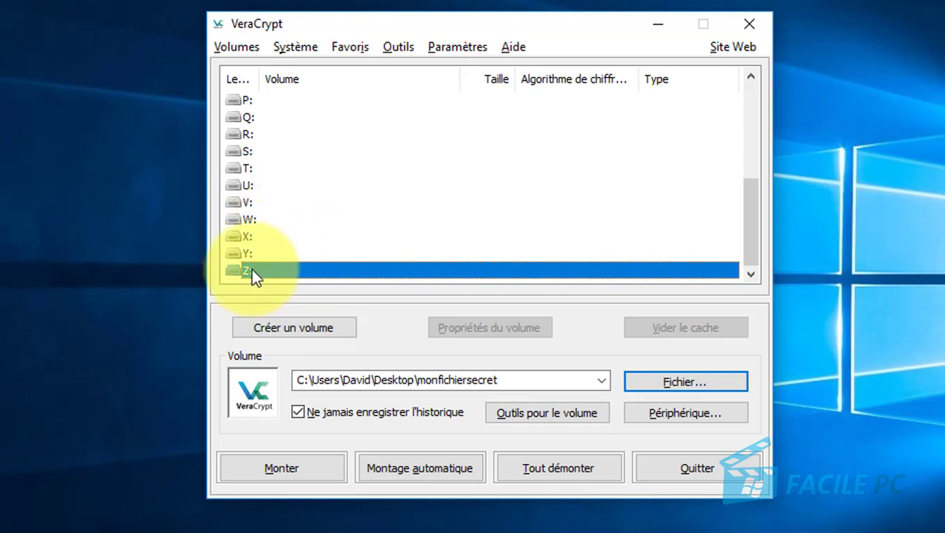
# Start mounting monfichiersecret on Z: and type its password with Afficher le mot de passe ticked.
pyautogui.click(285, 470)
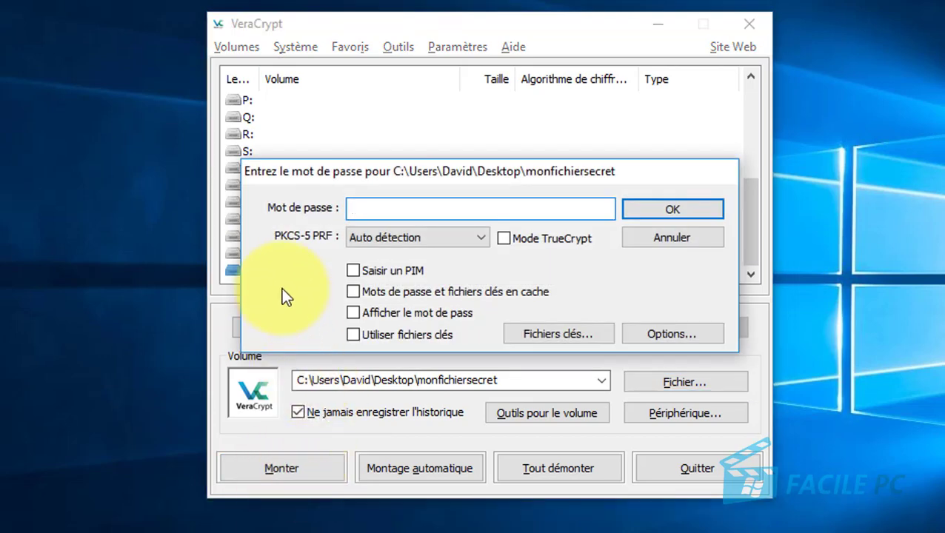
pyautogui.click(360, 209)
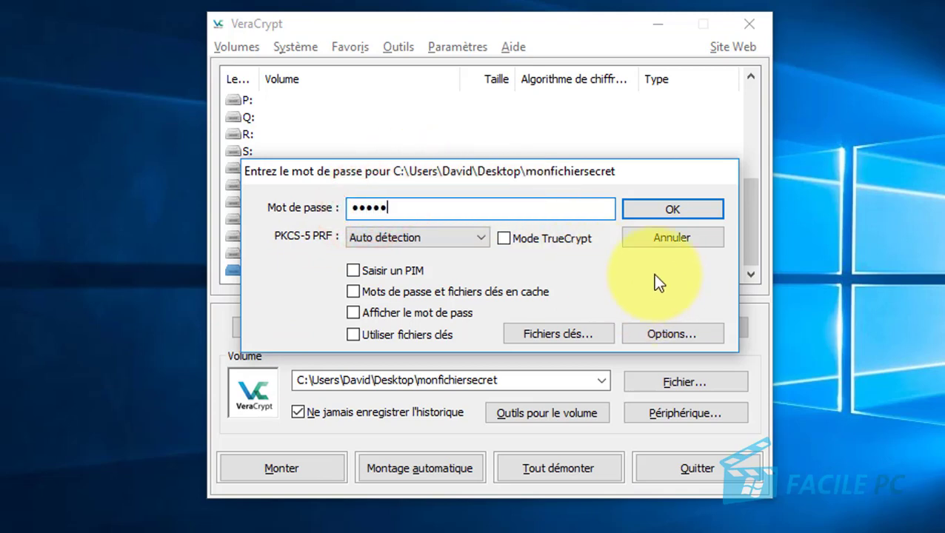
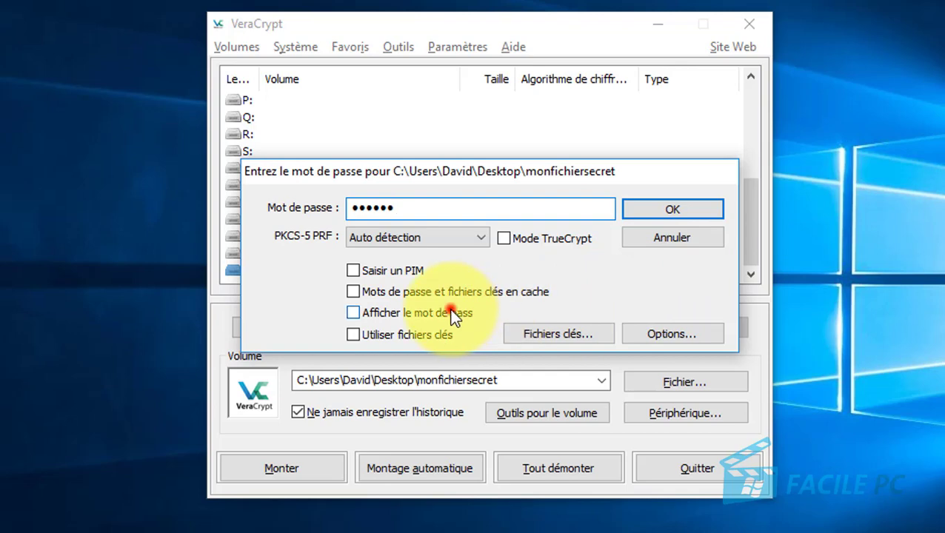
pyautogui.click(450, 313)
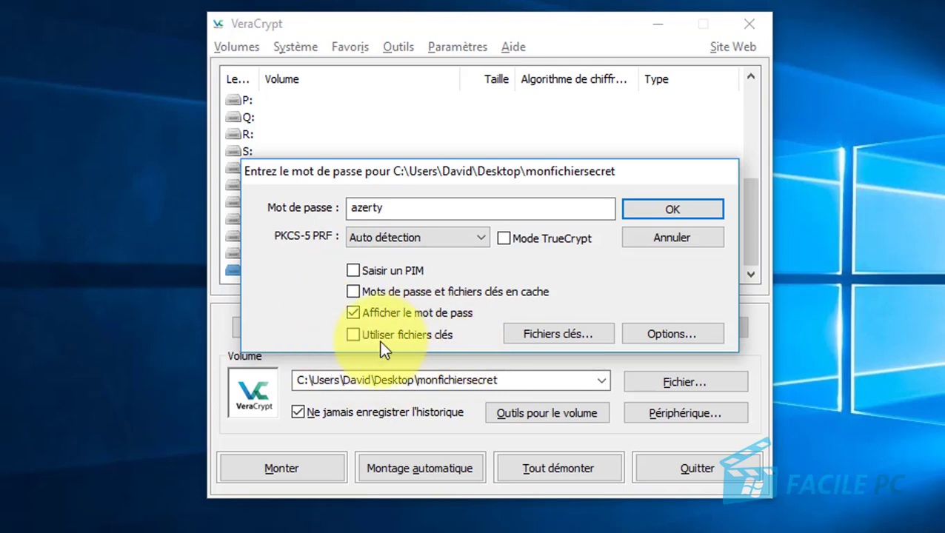
# Submit the password alone and dismiss the resulting incorrect-password mount error.
pyautogui.click(663, 211)
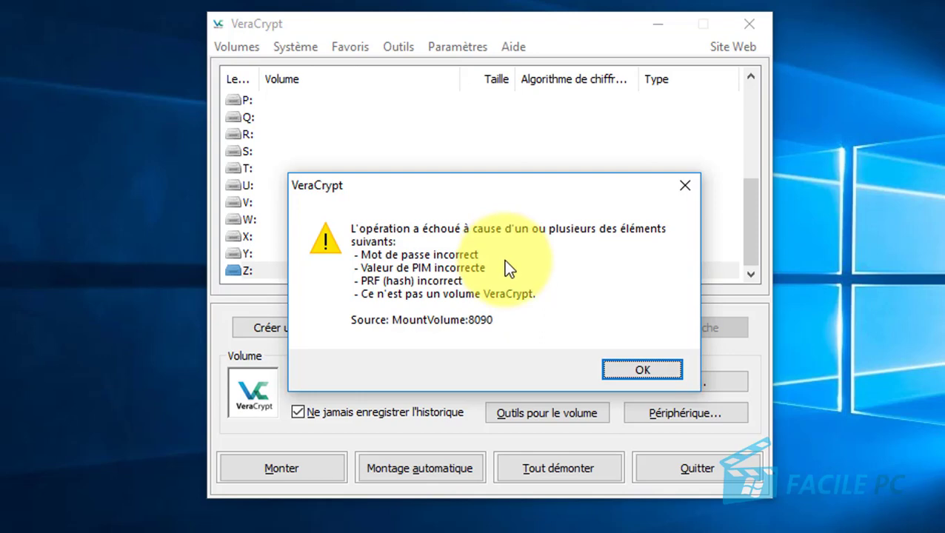
pyautogui.click(618, 369)
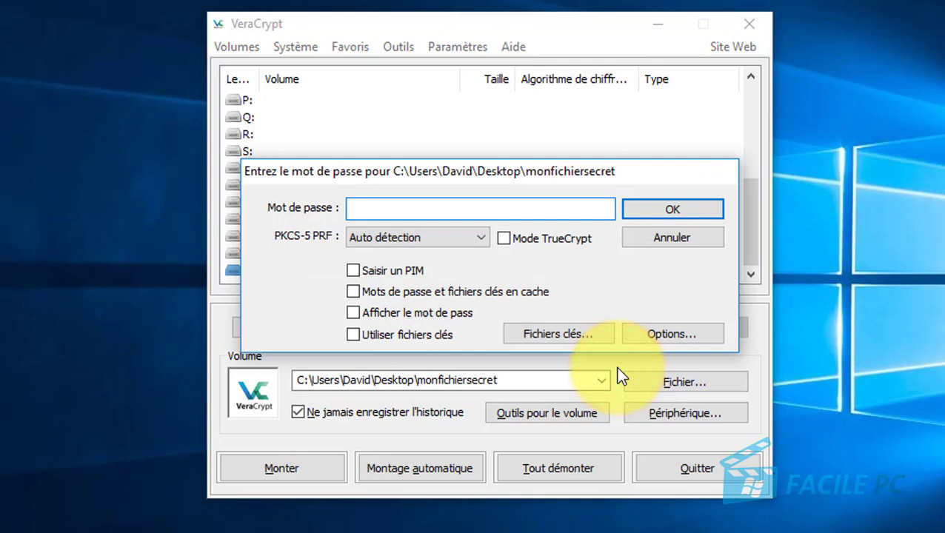
# Retype the container password in the emptied field with its characters shown.
pyautogui.click(508, 213)
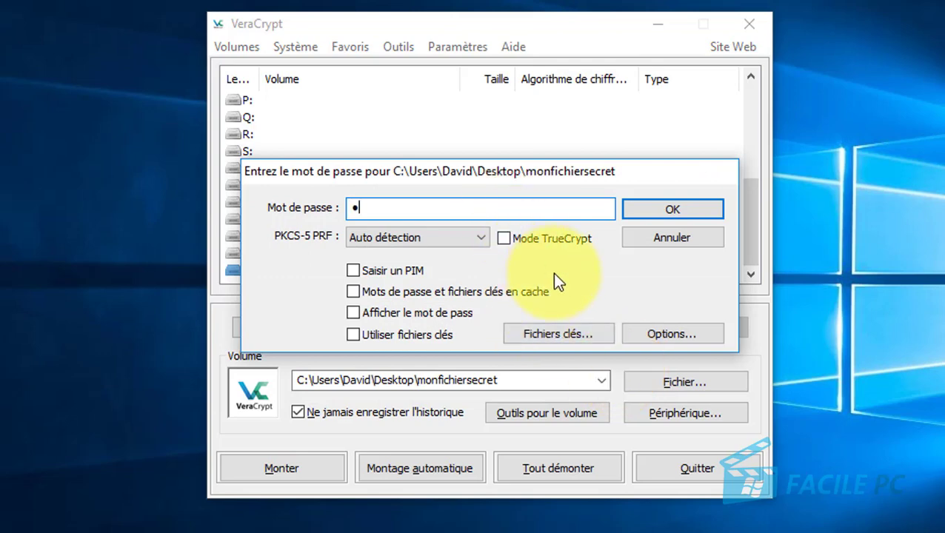
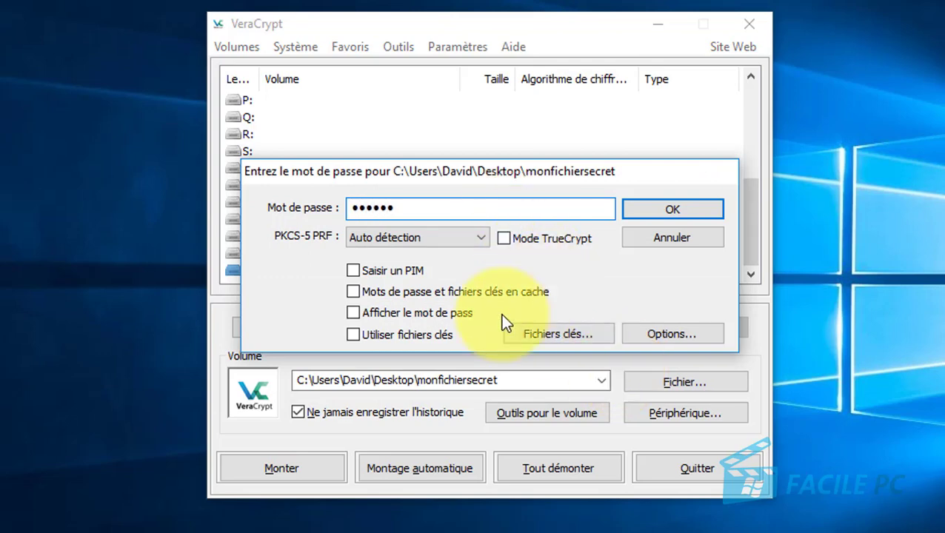
pyautogui.click(444, 313)
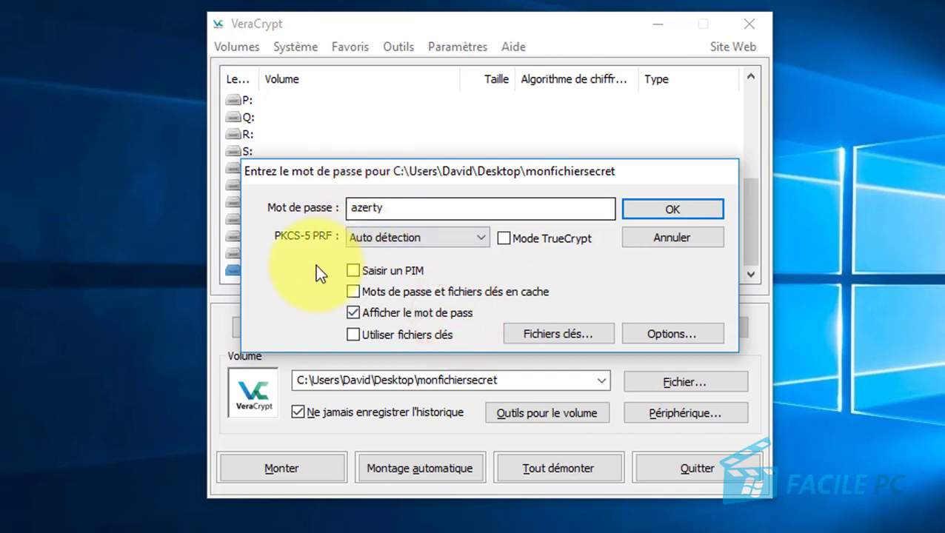
# Enable keyfiles and add Images > lulu le chat > lulu en plein travail.jpg as the keyfile.
pyautogui.click(354, 333)
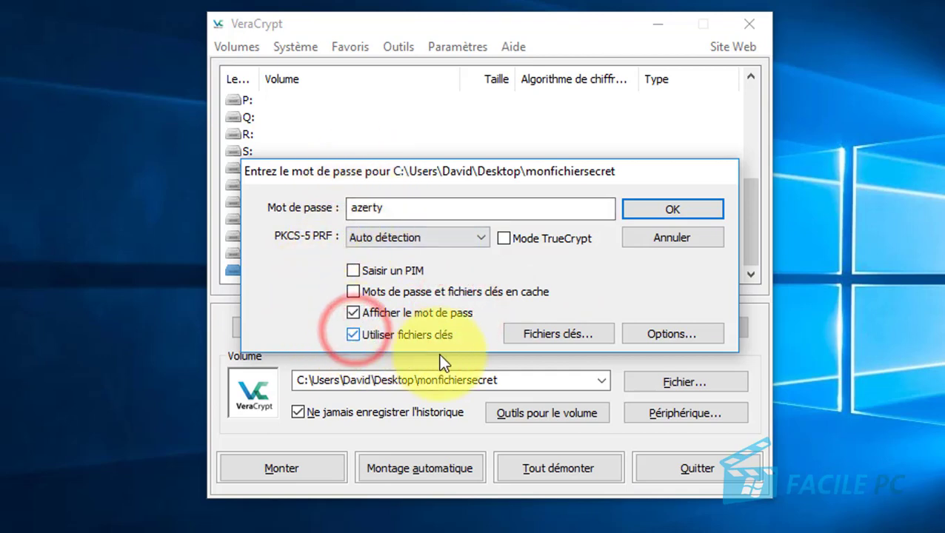
pyautogui.click(561, 333)
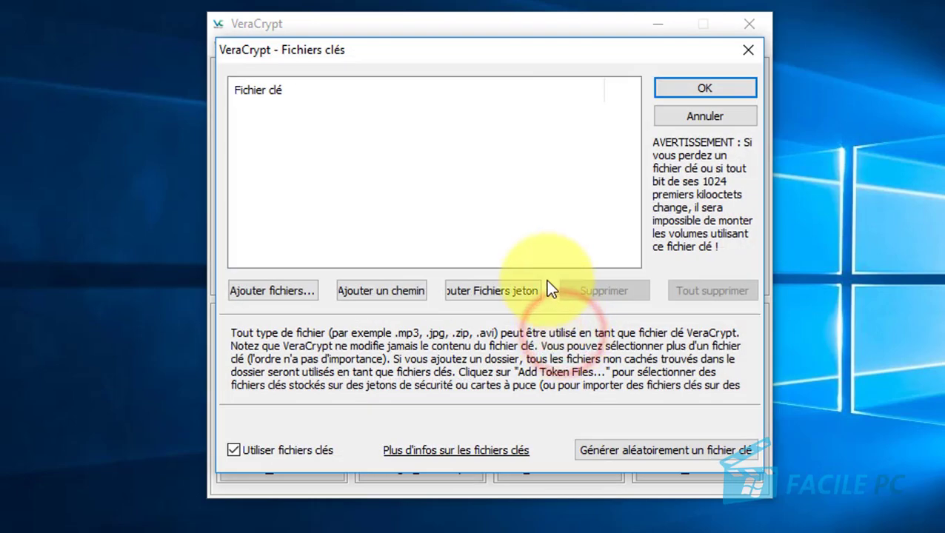
pyautogui.click(275, 291)
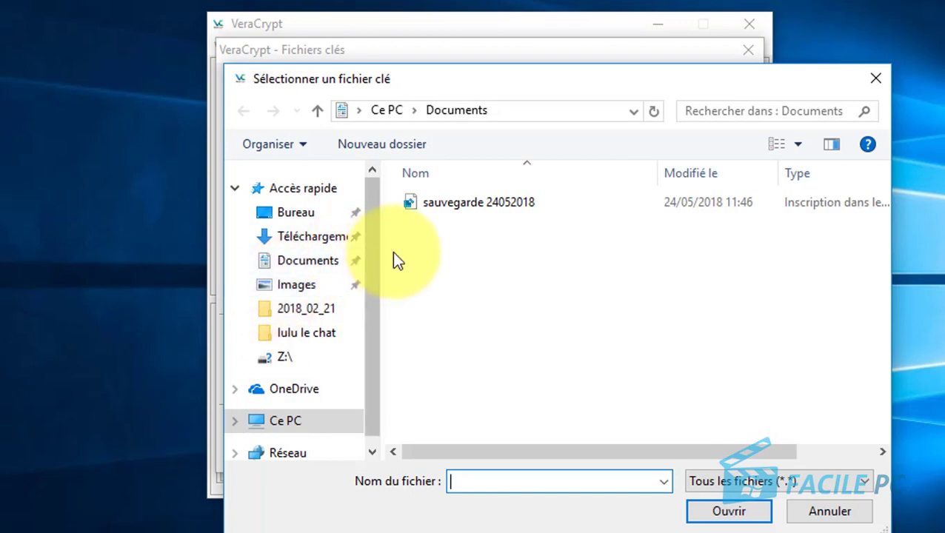
pyautogui.click(300, 292)
pyautogui.doubleClick(450, 342)
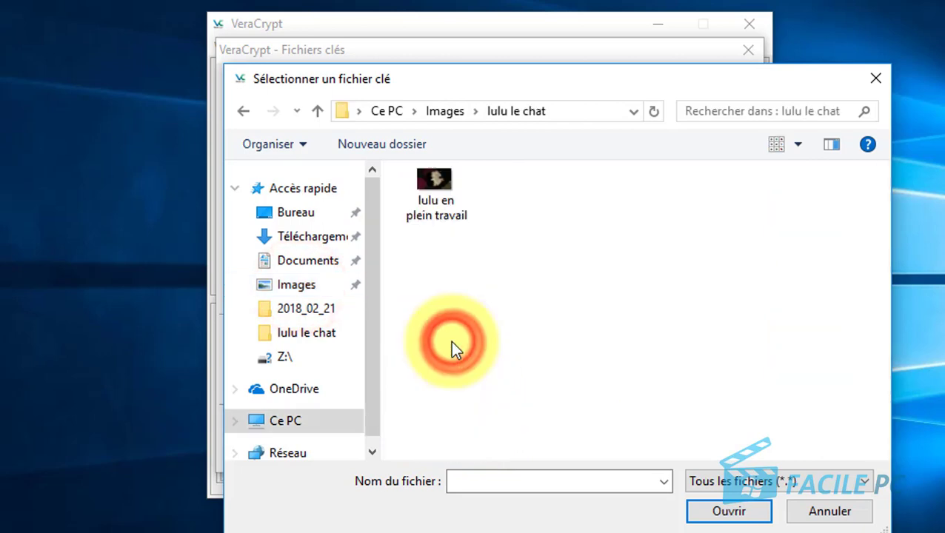
pyautogui.doubleClick(420, 186)
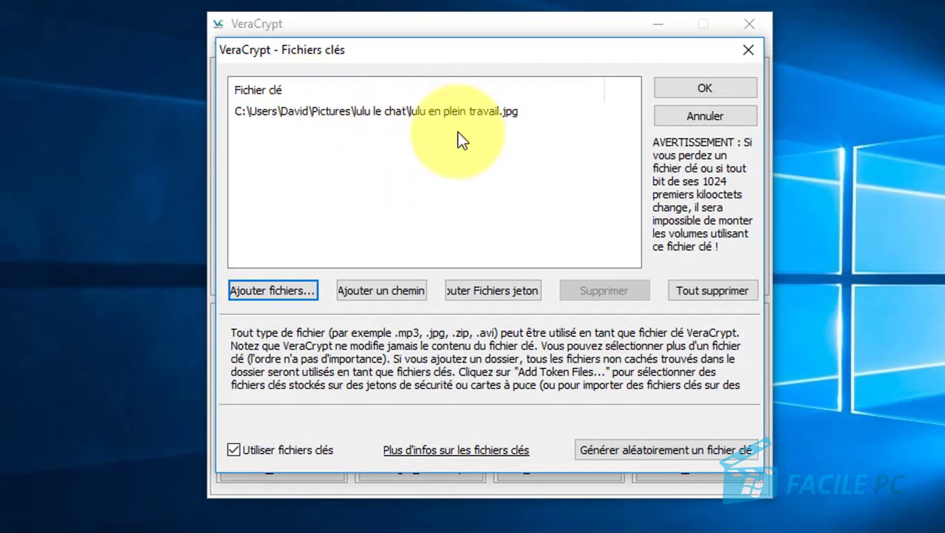
pyautogui.click(706, 90)
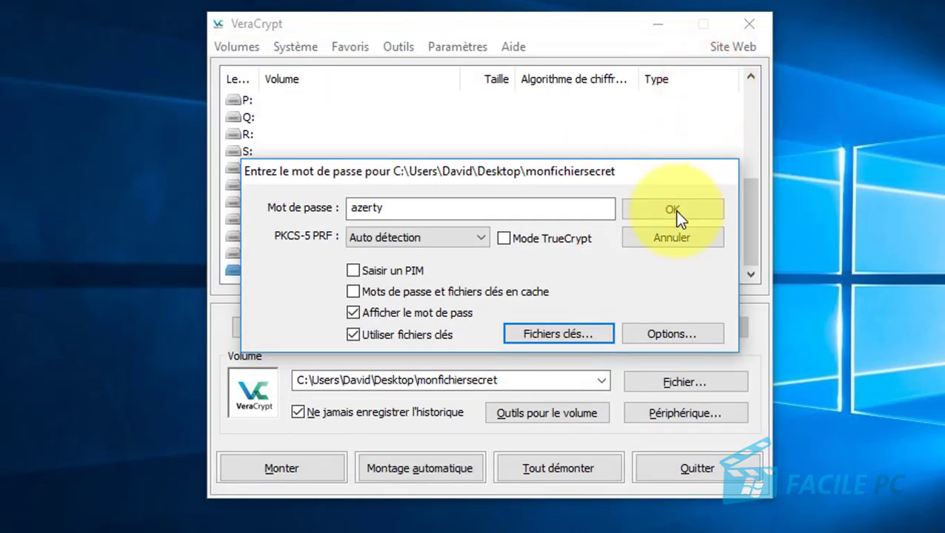
# Mount the container as Z: using password and keyfile, then open the 1023 Mo Z: volume.
pyautogui.click(672, 212)
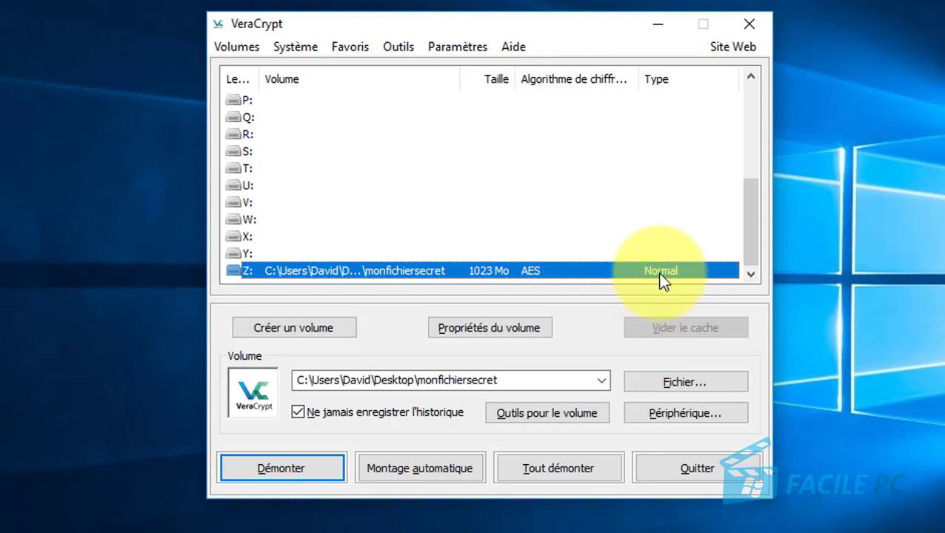
pyautogui.doubleClick(322, 274)
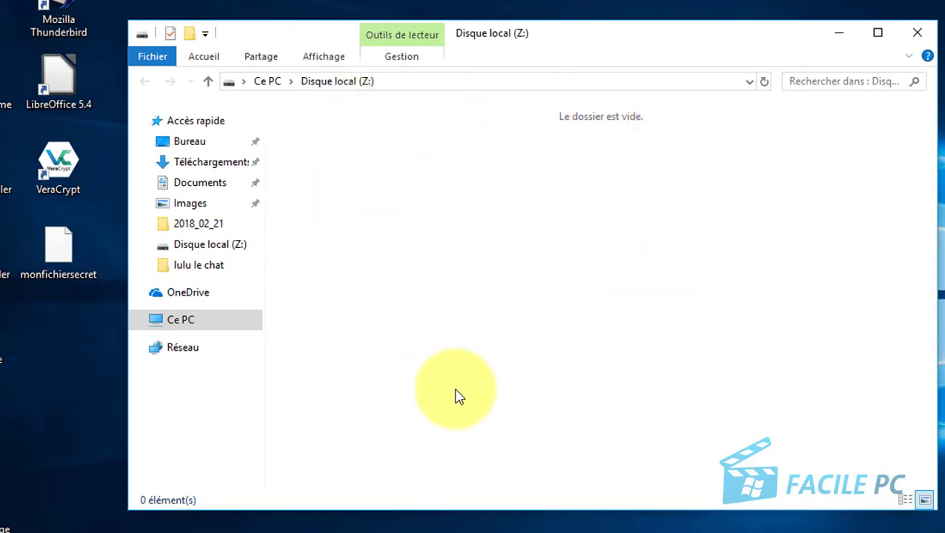
# Open Disque local (Z:) from Ce PC and create a folder named Nouveau dossier in it.
pyautogui.click(176, 323)
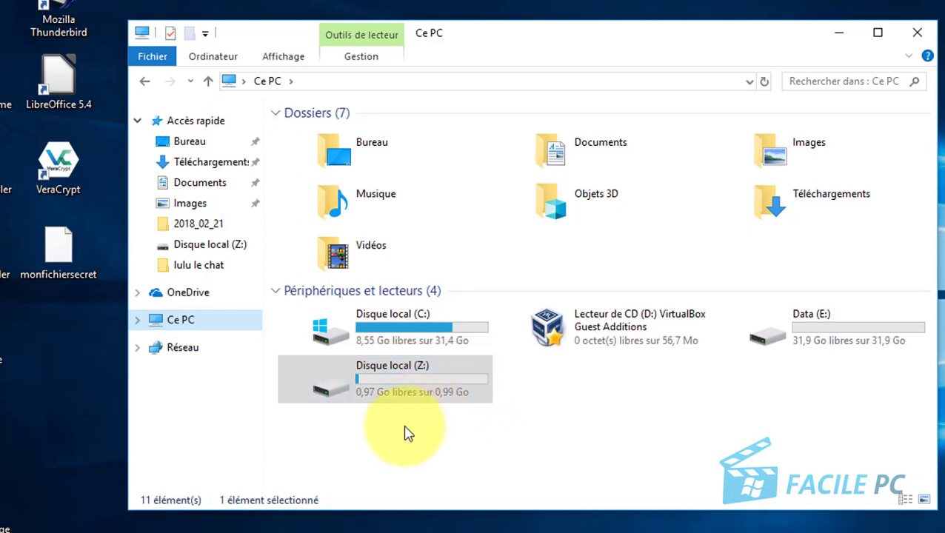
pyautogui.doubleClick(347, 380)
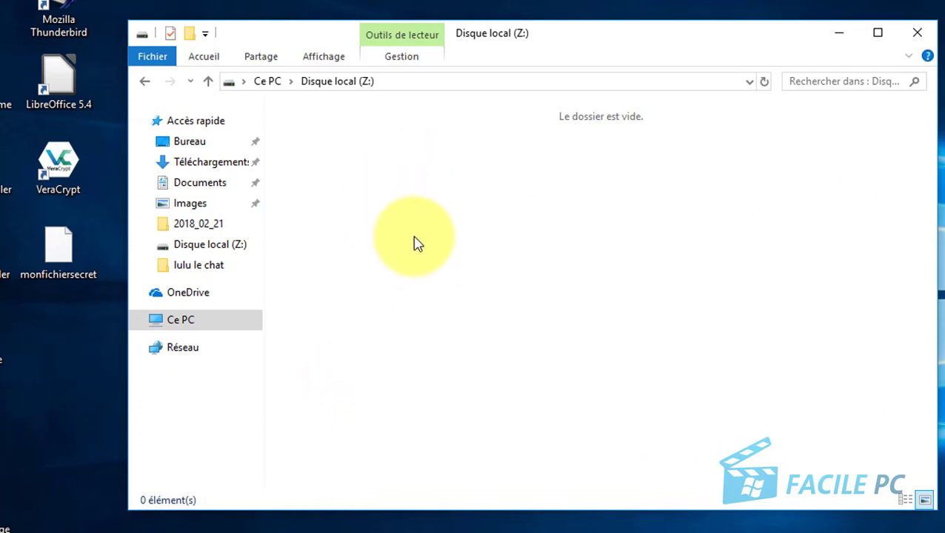
pyautogui.rightClick(393, 163)
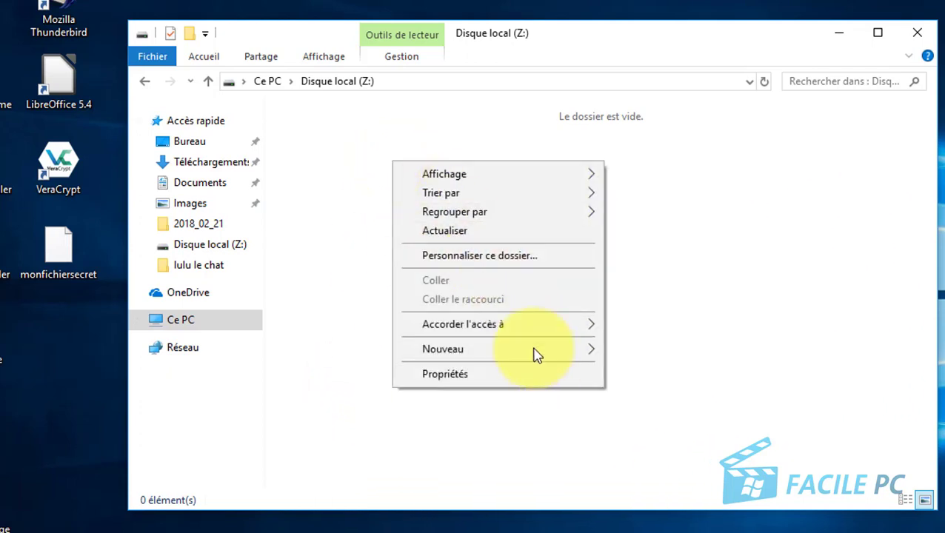
pyautogui.moveTo(562, 352)
pyautogui.click(649, 354)
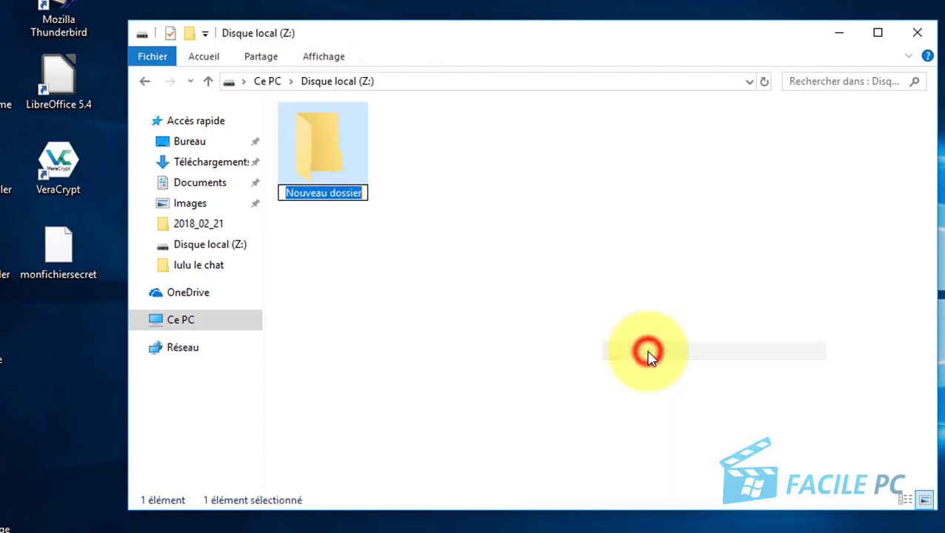
pyautogui.click(500, 315)
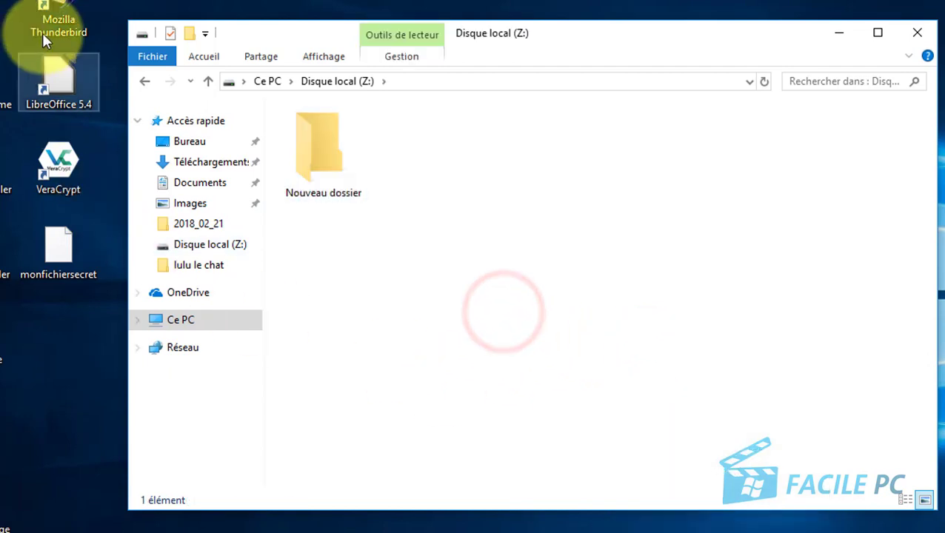
# Copy the VeraCrypt and LibreOffice 5.4 desktop shortcuts into Z:, then close the drive window.
pyautogui.moveTo(107, 53); pyautogui.dragTo(28, 209)
pyautogui.rightClick(63, 158)
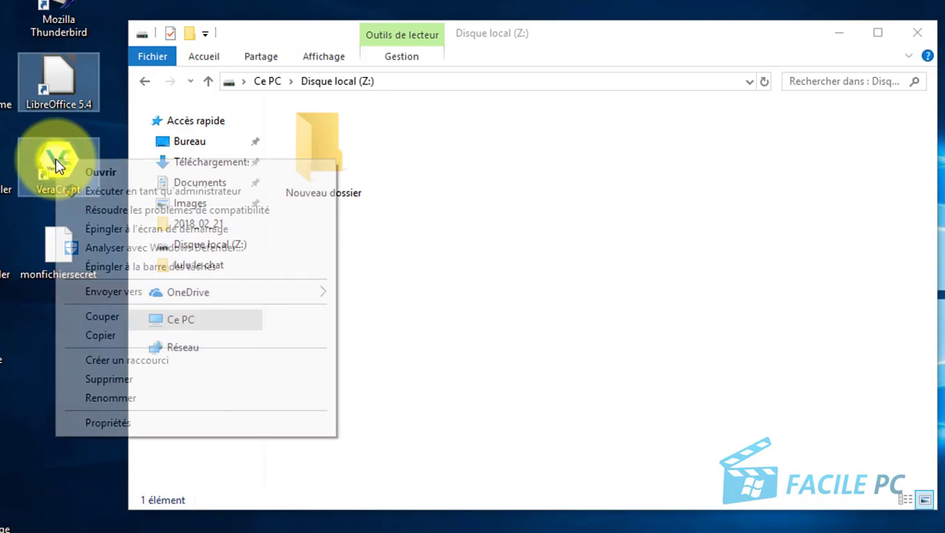
pyautogui.click(119, 338)
pyautogui.rightClick(428, 179)
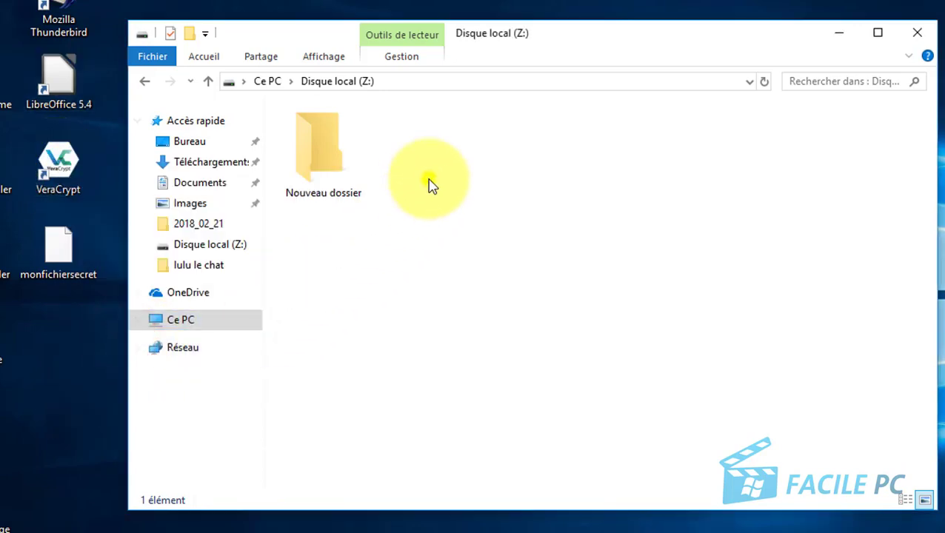
pyautogui.click(482, 298)
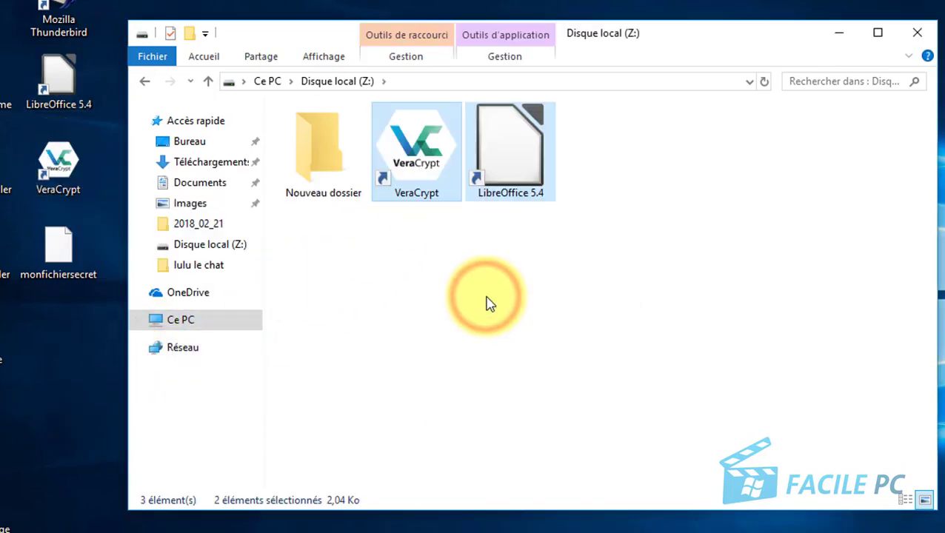
pyautogui.click(455, 304)
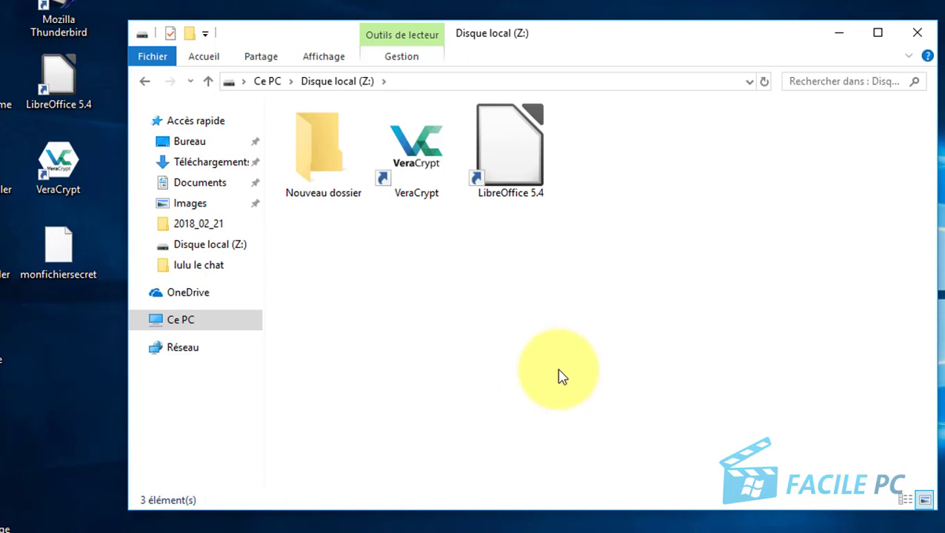
pyautogui.click(917, 38)
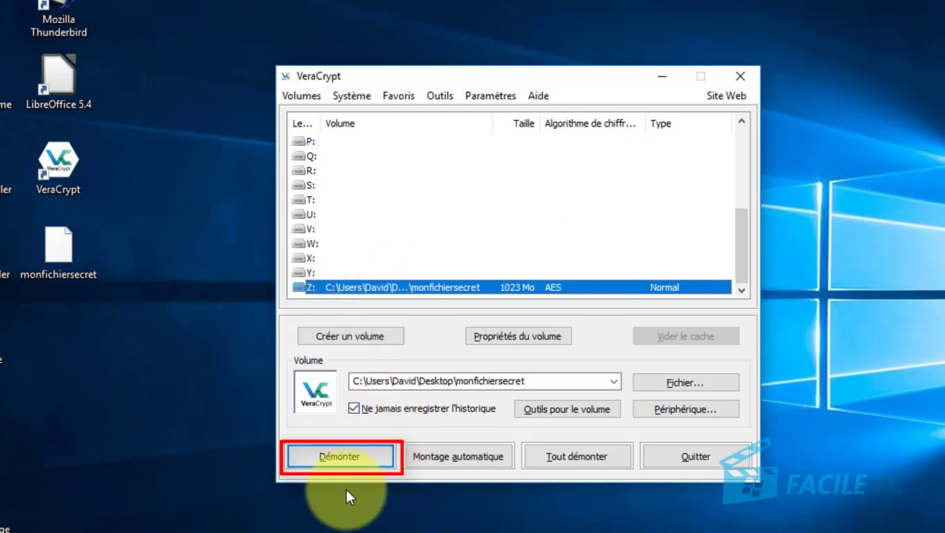
# Dismount the Z: volume and select the 1,00 Go monfichiersecret container file on the desktop.
pyautogui.click(342, 461)
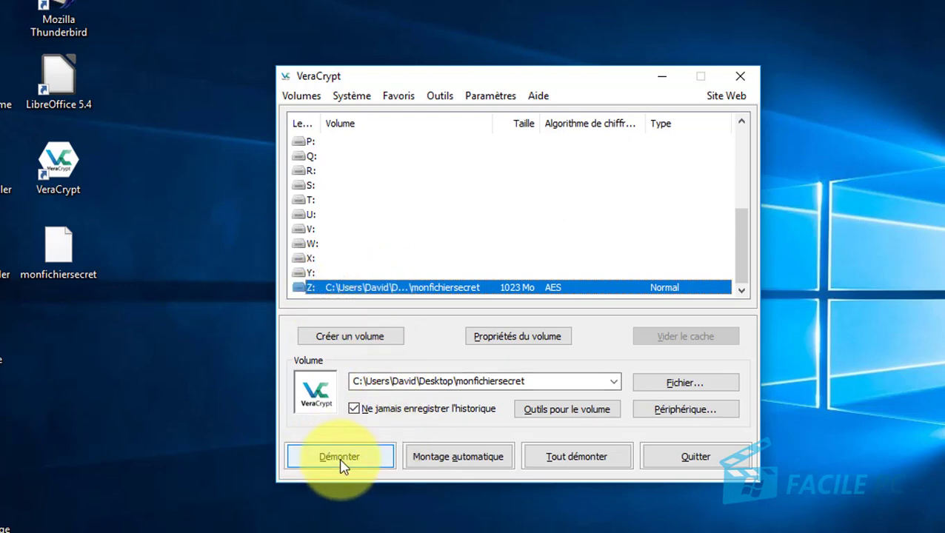
pyautogui.click(342, 462)
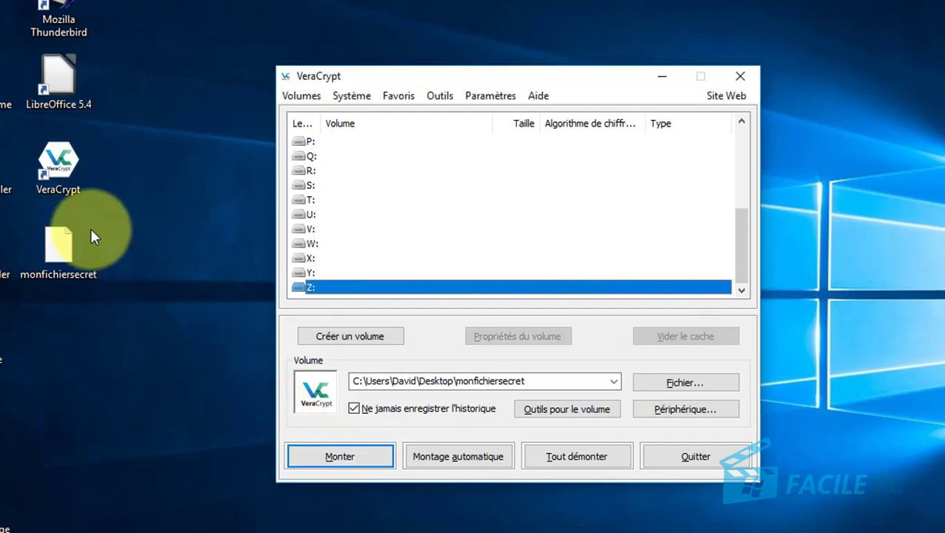
pyautogui.click(72, 254)
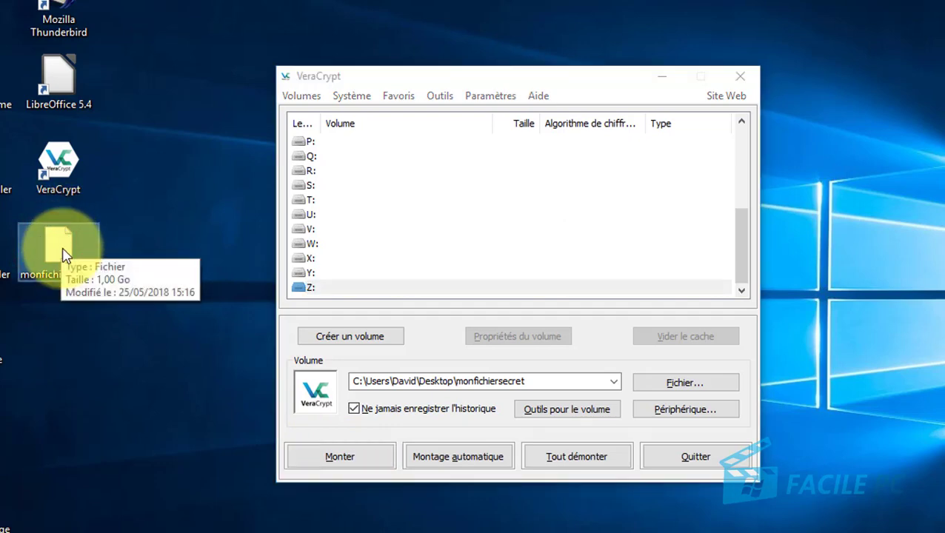
# Open the monfichiersecret container file in WordPad through Ouvrir avec.
pyautogui.rightClick(63, 254)
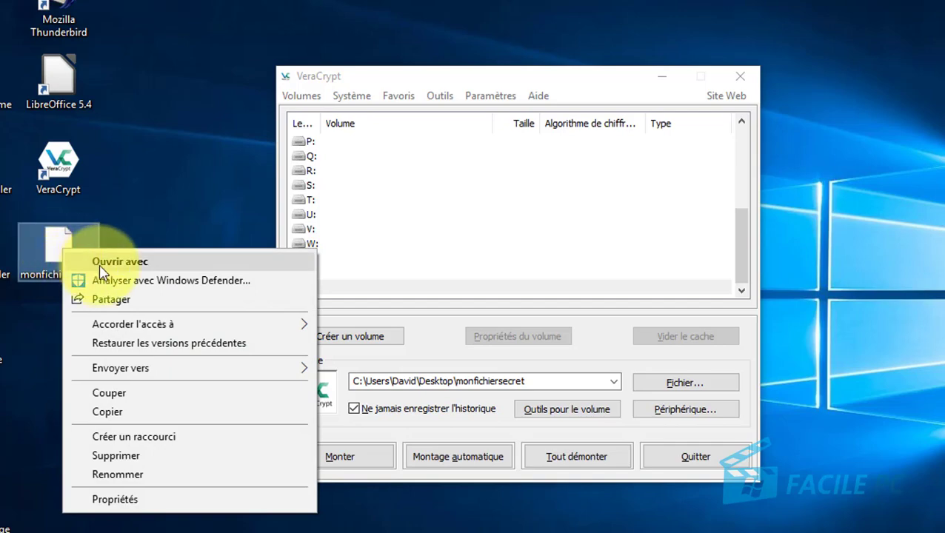
pyautogui.click(125, 265)
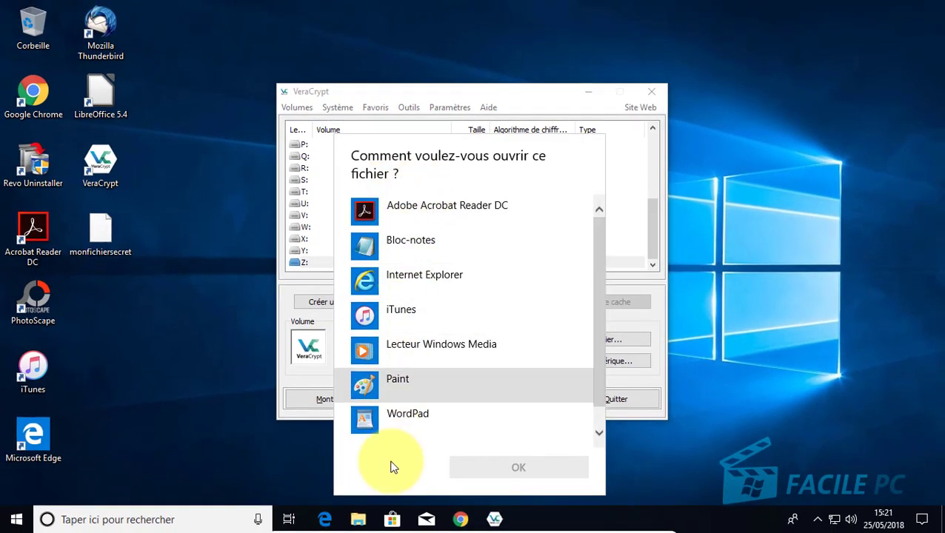
pyautogui.click(399, 419)
pyautogui.scroll(-1, 521, 346)
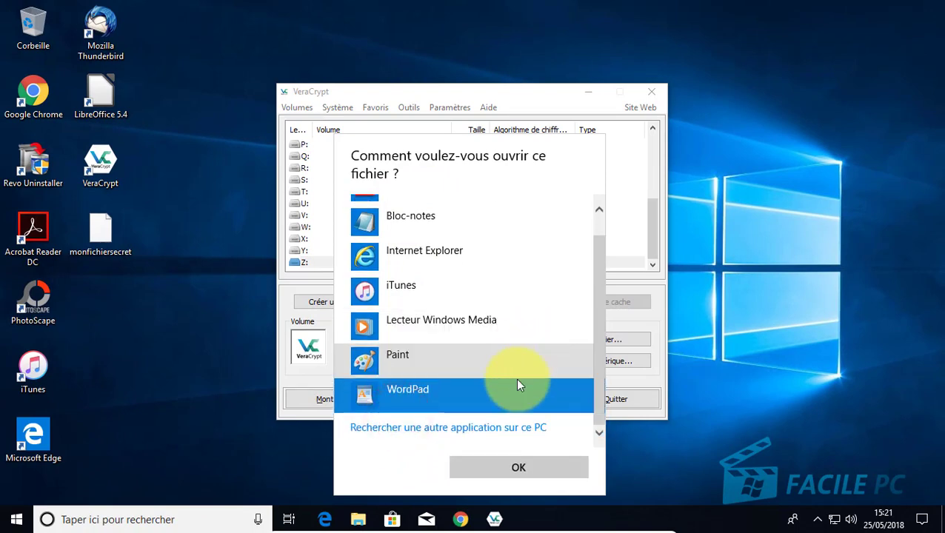
pyautogui.click(512, 468)
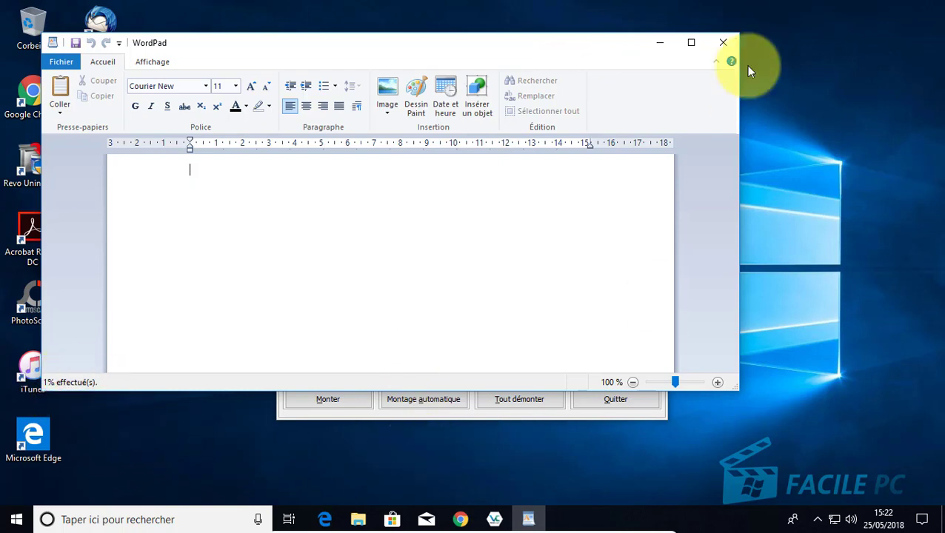
# Force the frozen WordPad closed with Fermer le programme and cancel the problem report.
pyautogui.click(722, 45)
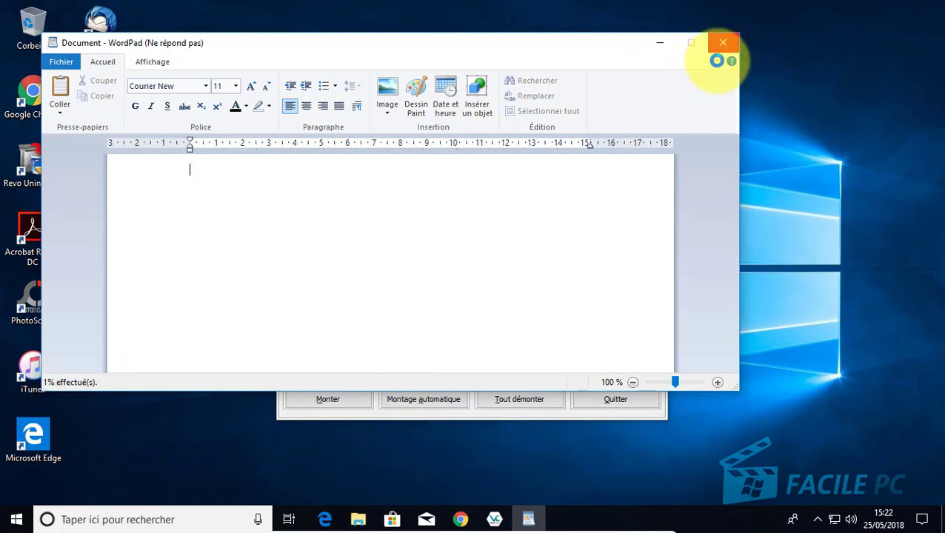
pyautogui.click(723, 43)
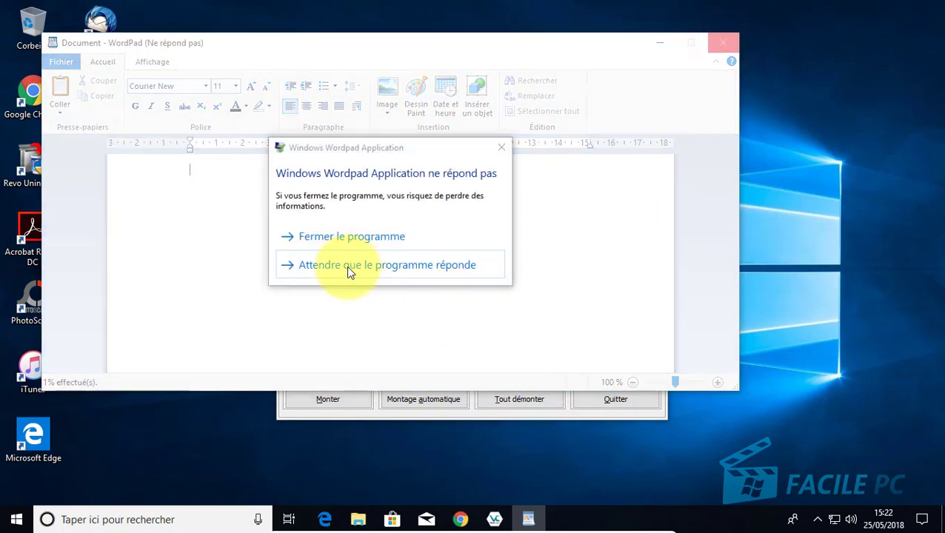
pyautogui.click(346, 238)
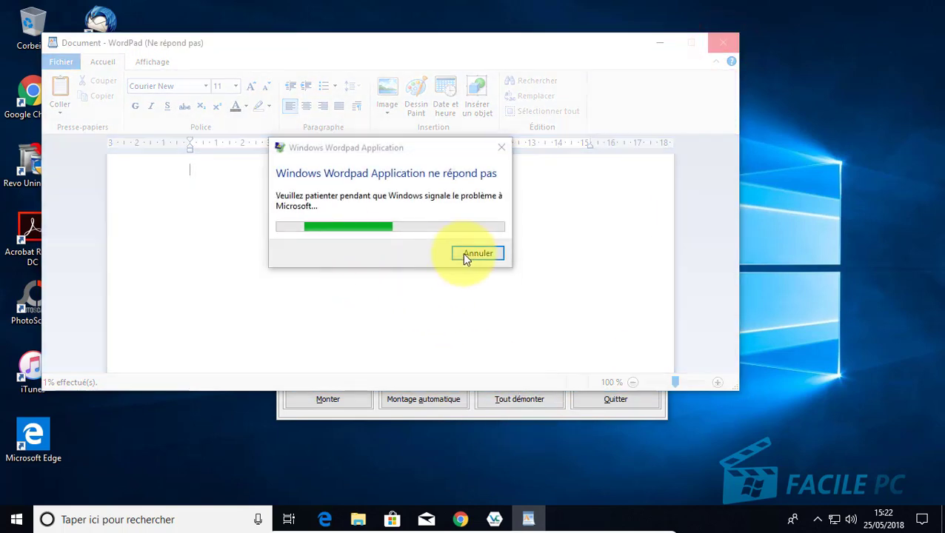
pyautogui.click(465, 253)
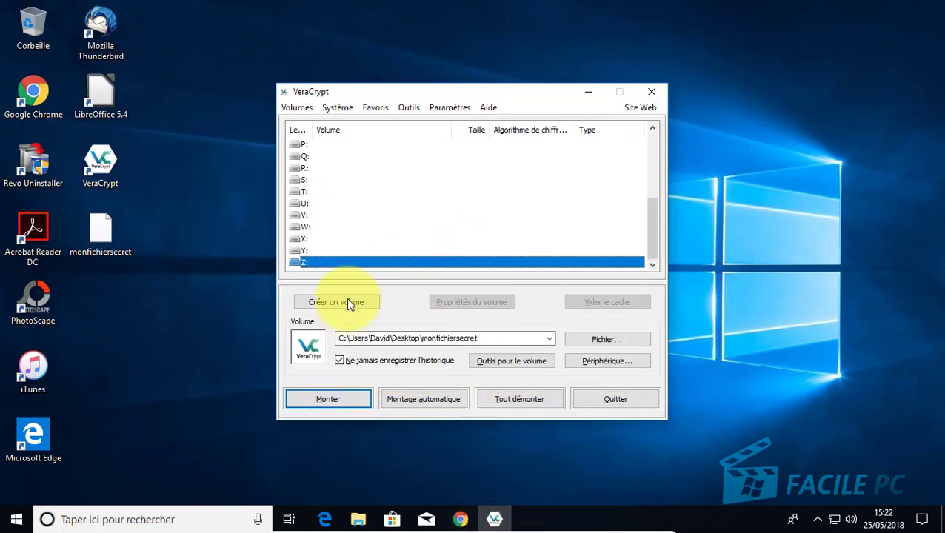
pyautogui.click(419, 92)
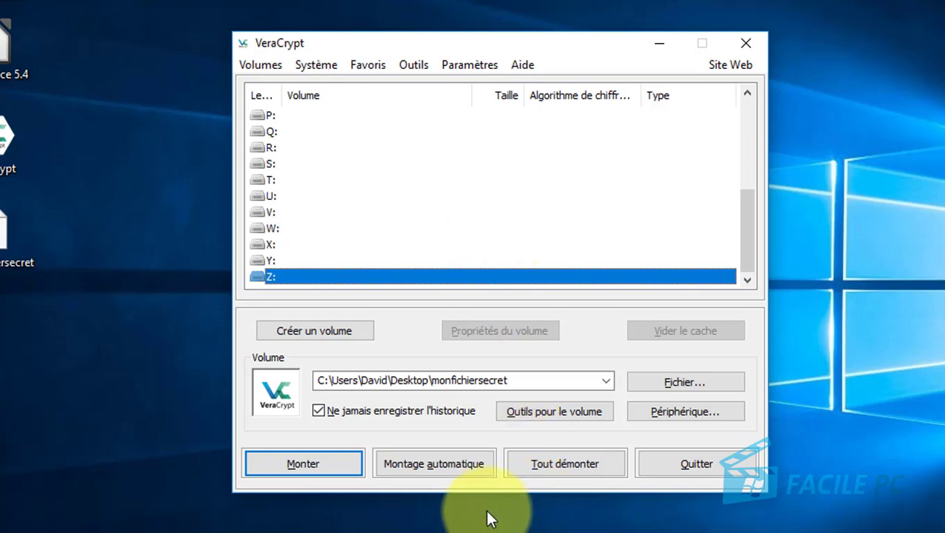
pyautogui.click(387, 487)
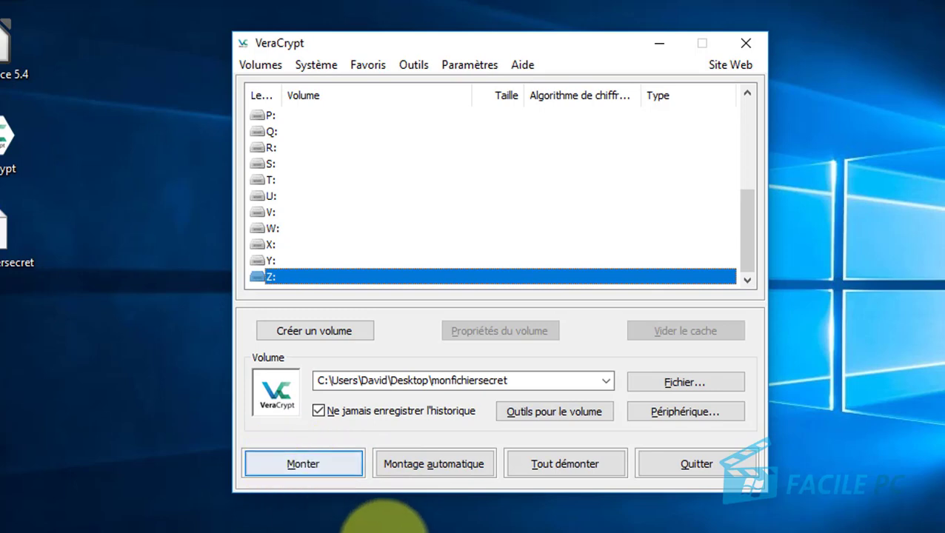
pyautogui.click(433, 463)
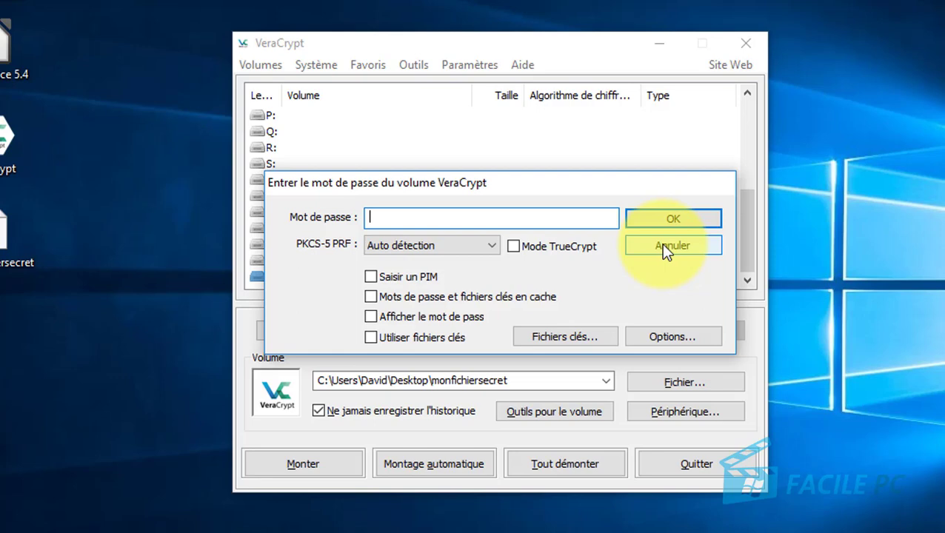
pyautogui.click(664, 245)
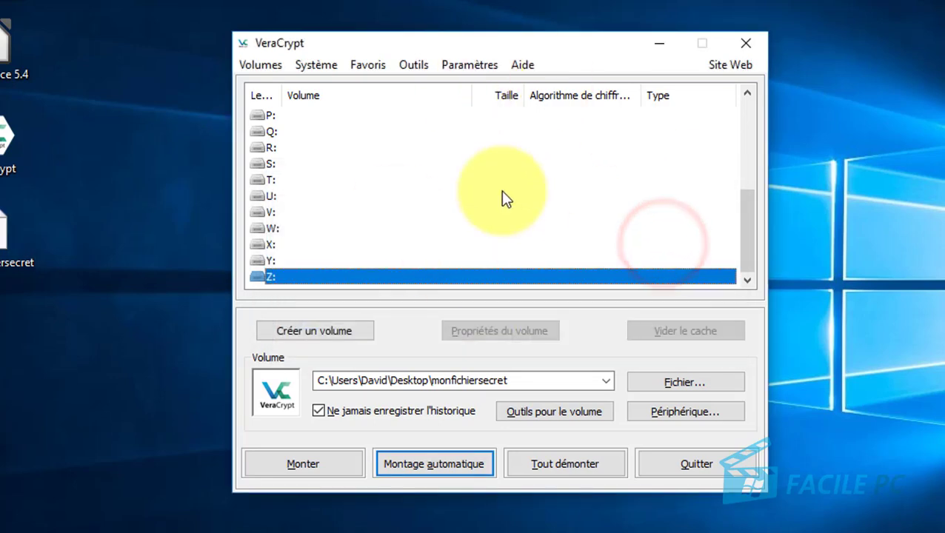
pyautogui.click(442, 433)
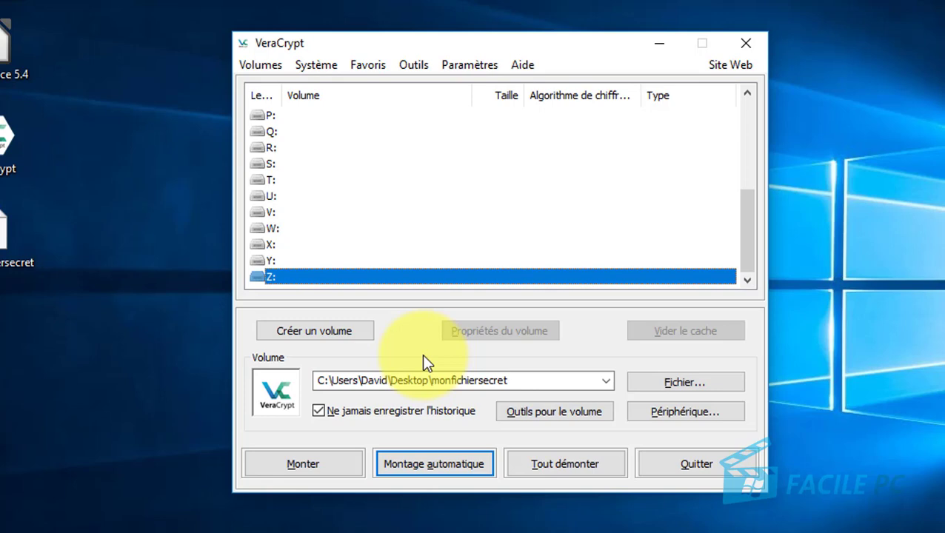
# Launch the volume wizard with a file container and choose Volume VeraCrypt caché.
pyautogui.click(322, 331)
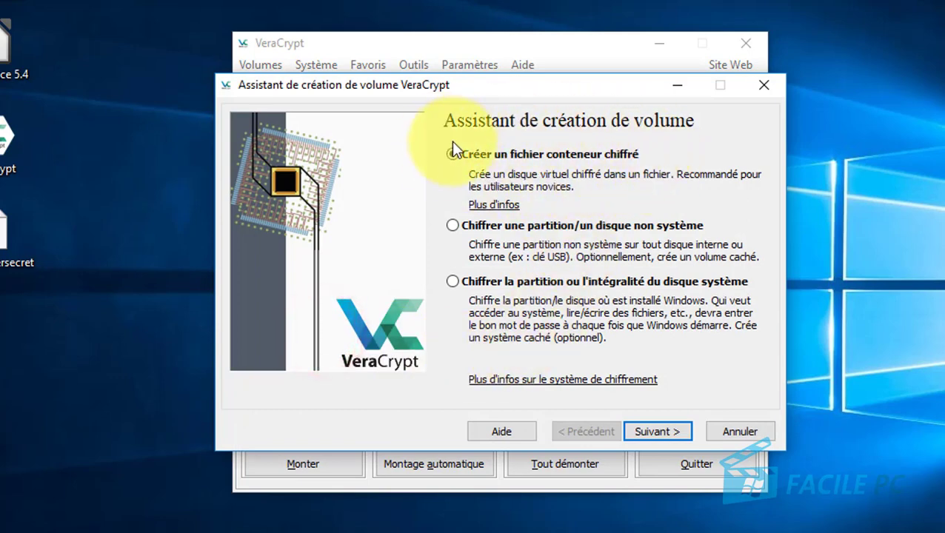
pyautogui.click(653, 433)
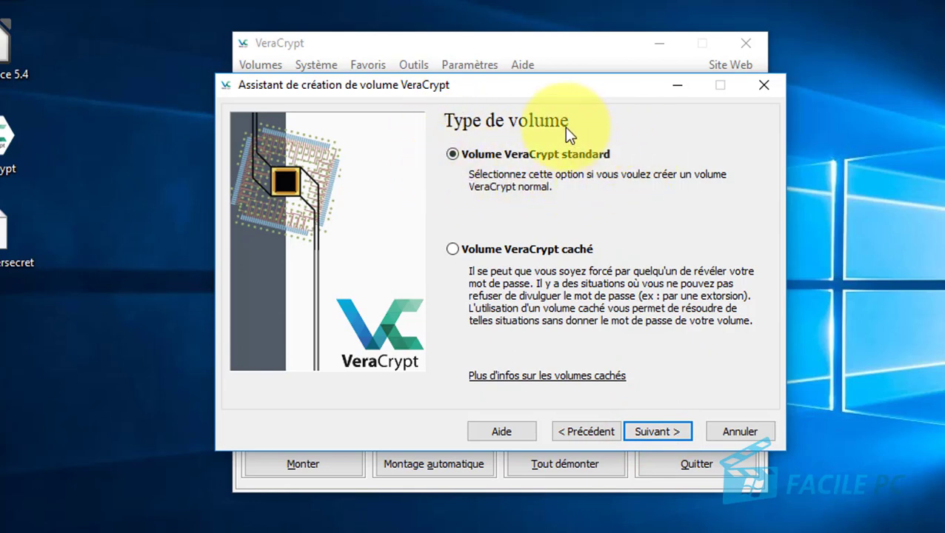
pyautogui.click(451, 249)
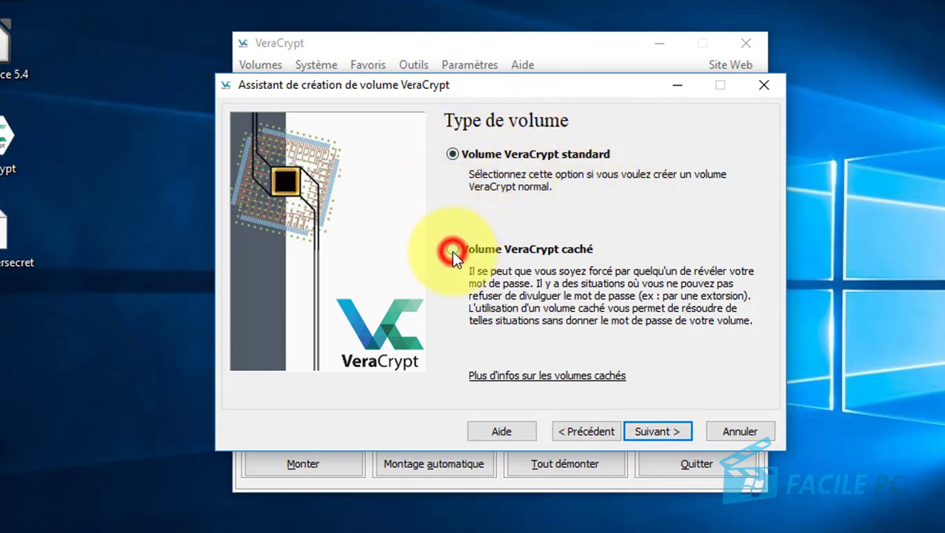
pyautogui.click(660, 432)
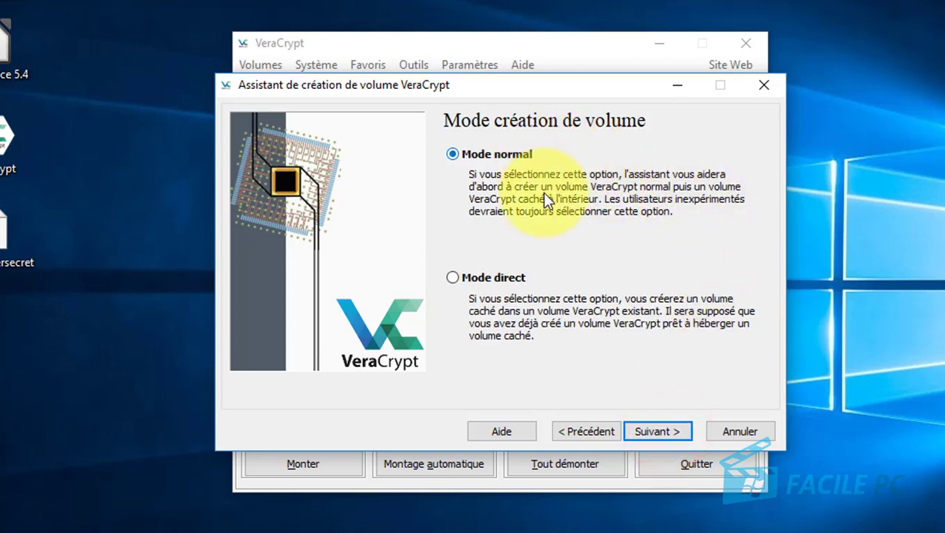
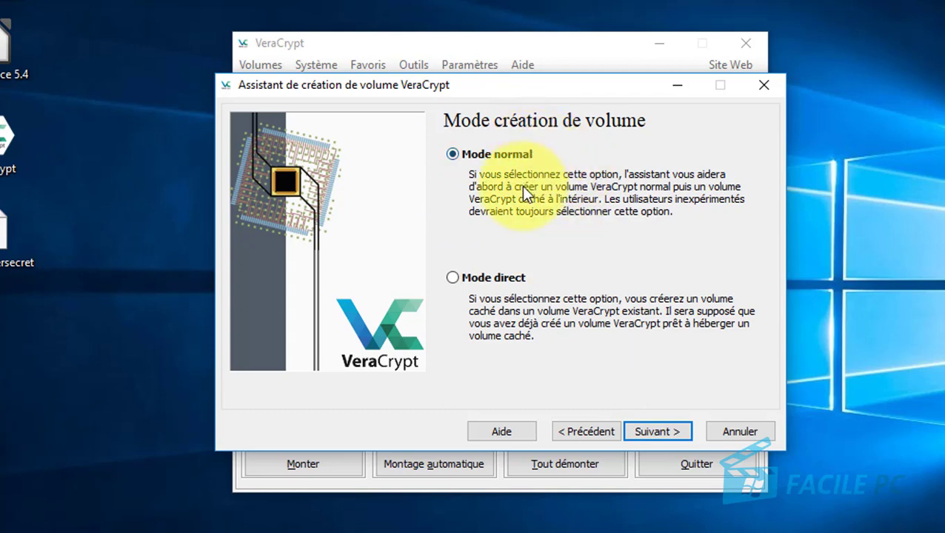
# Keep normal mode and save the new container file as 'testcaché' on the Desktop (Bureau).
pyautogui.click(657, 428)
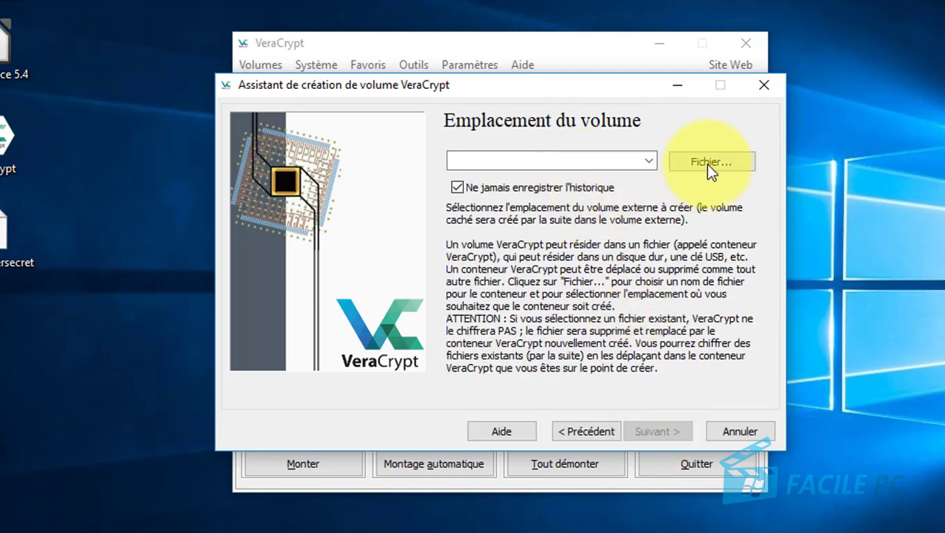
pyautogui.click(707, 160)
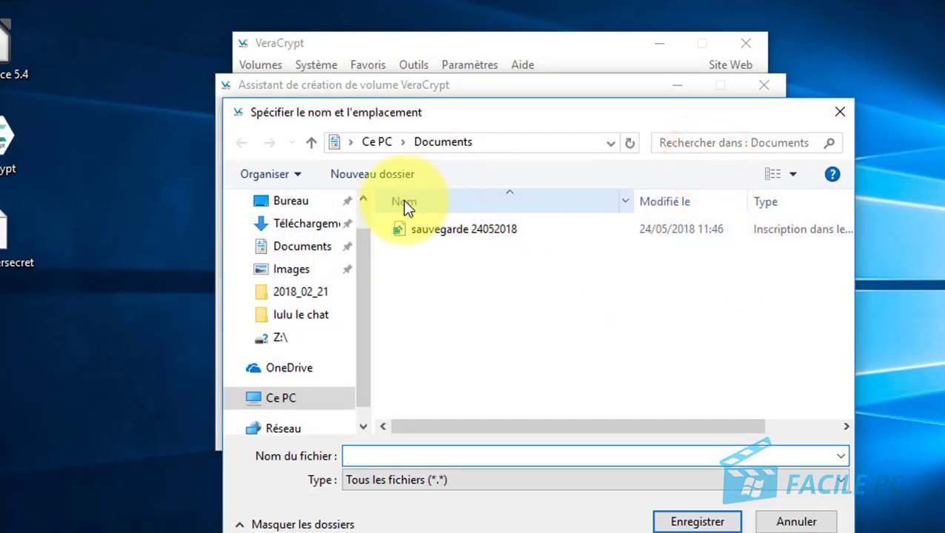
pyautogui.click(296, 207)
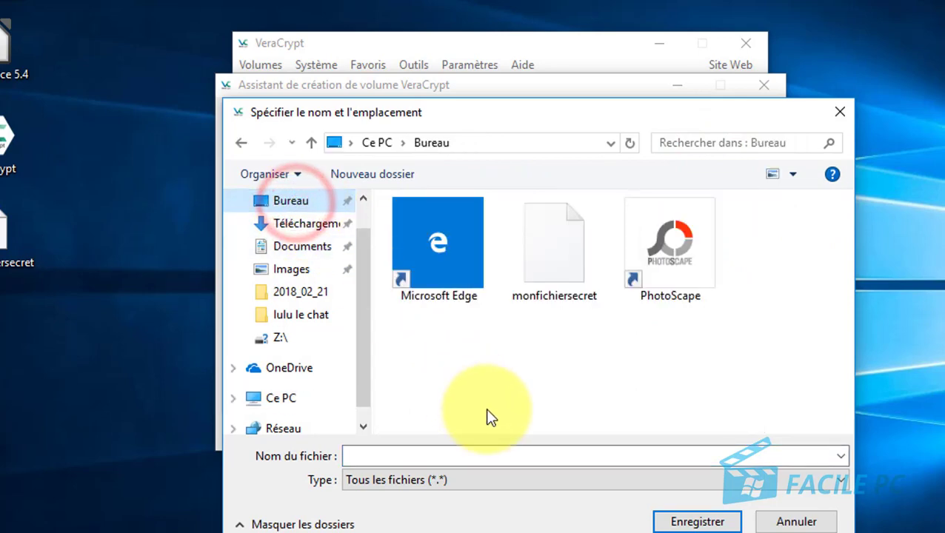
pyautogui.click(461, 456)
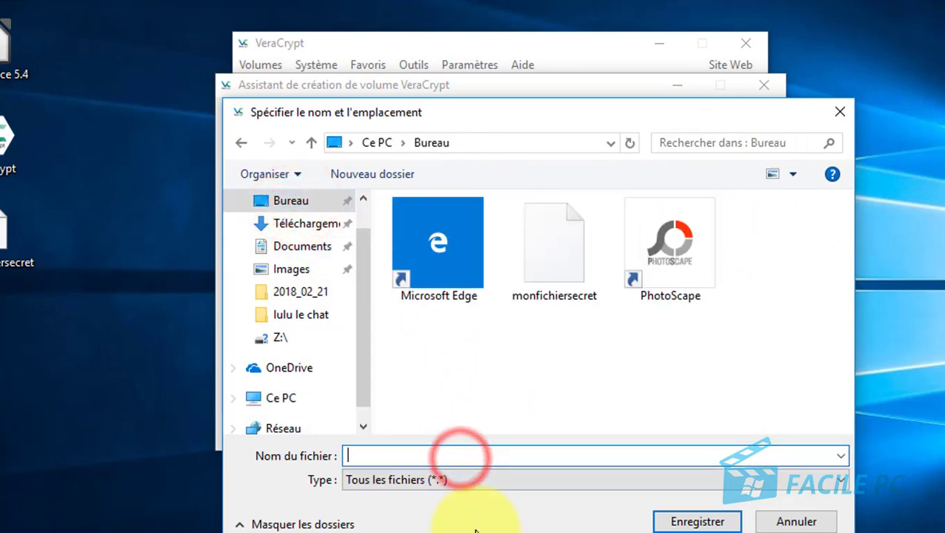
pyautogui.write('test')
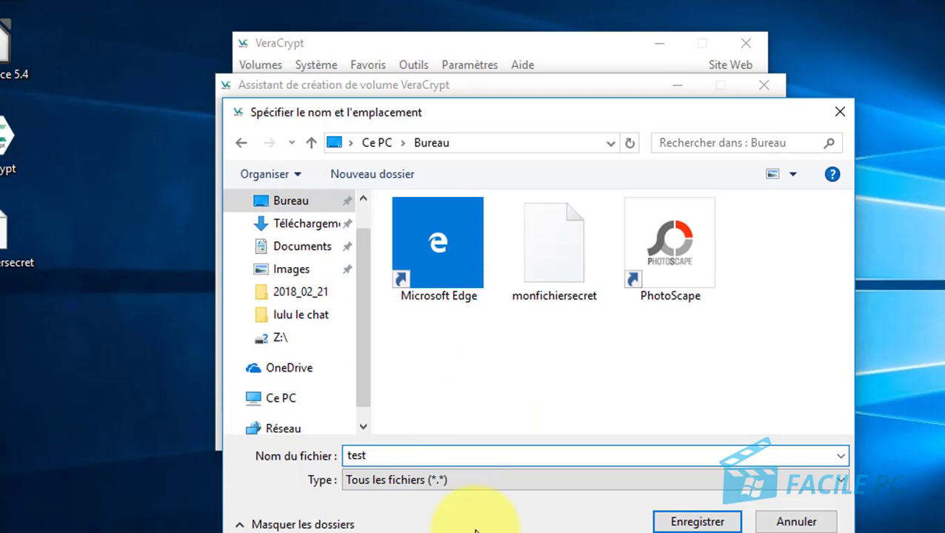
pyautogui.write('caché')
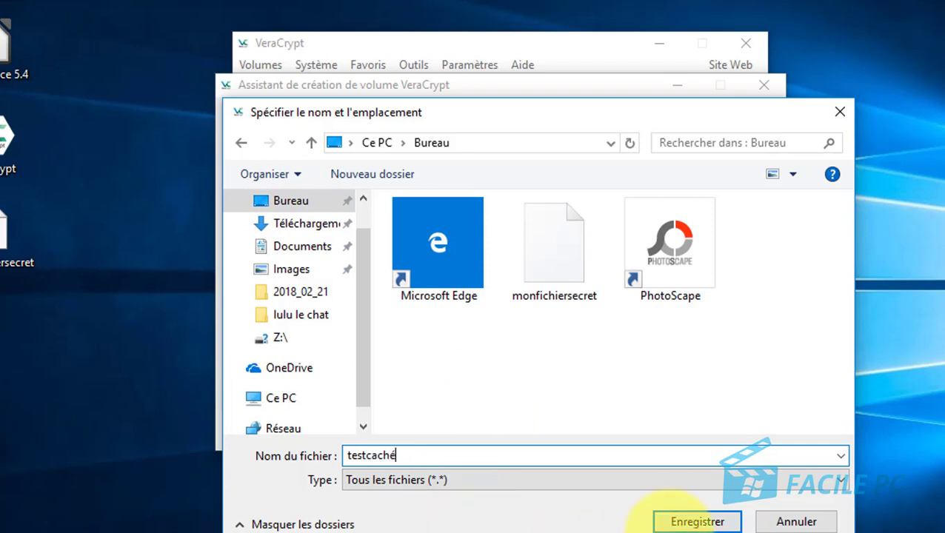
pyautogui.click(674, 520)
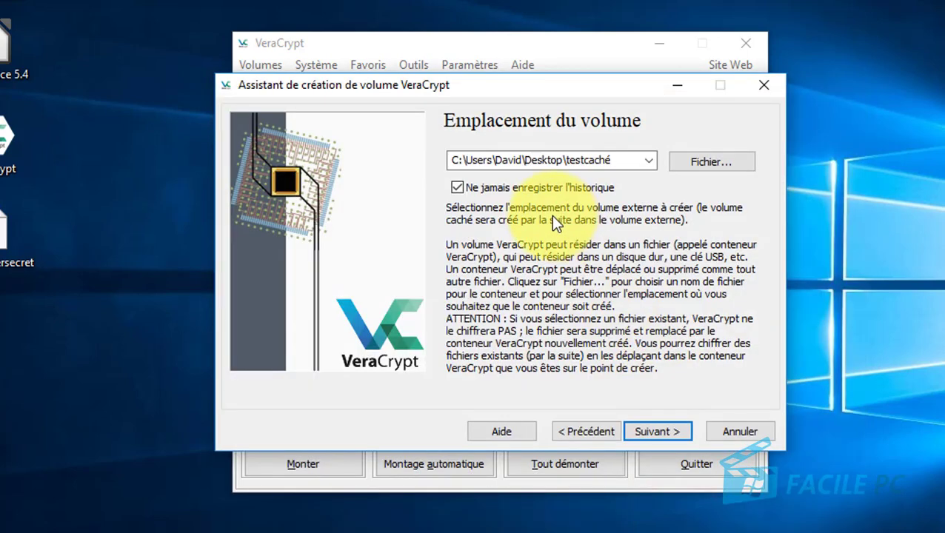
# Keep AES with SHA-512 and make the outer volume 2 Go.
pyautogui.click(675, 433)
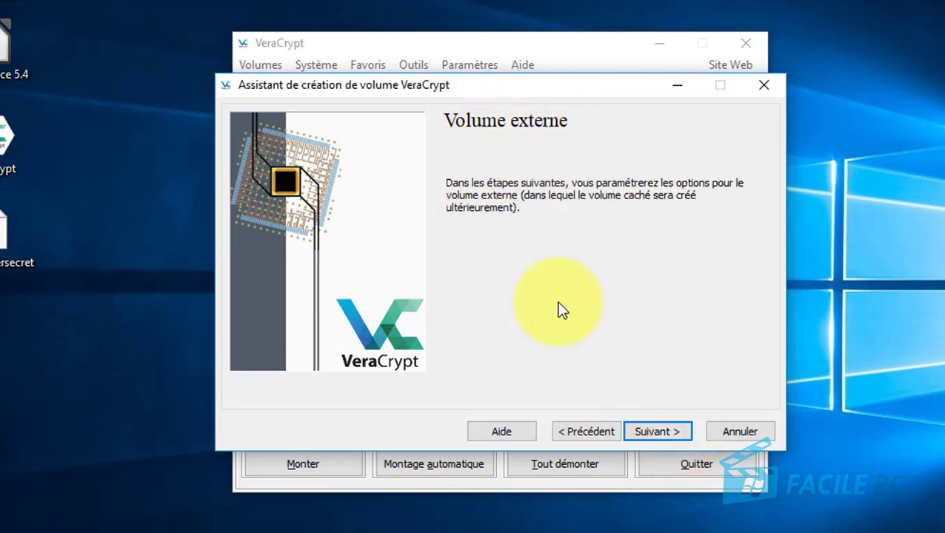
pyautogui.click(667, 433)
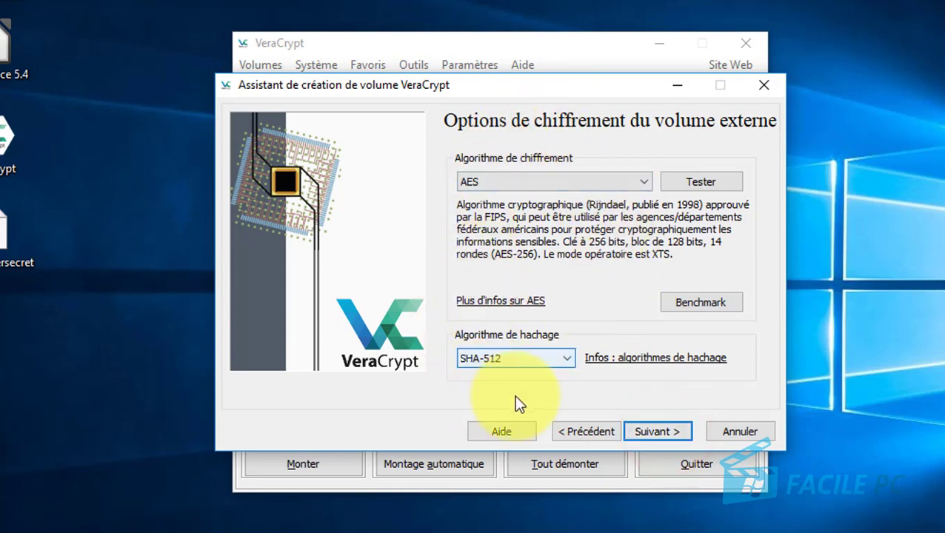
pyautogui.click(662, 433)
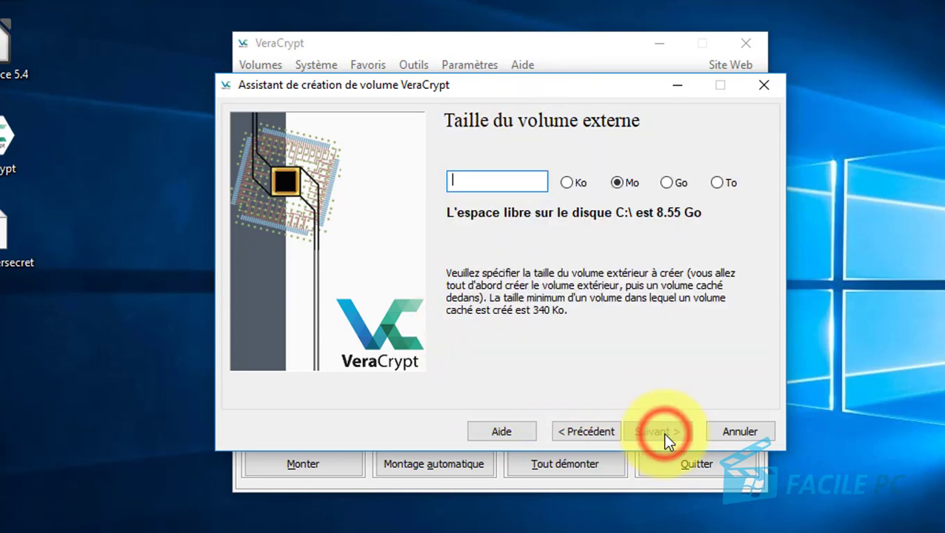
pyautogui.click(667, 182)
pyautogui.click(516, 181)
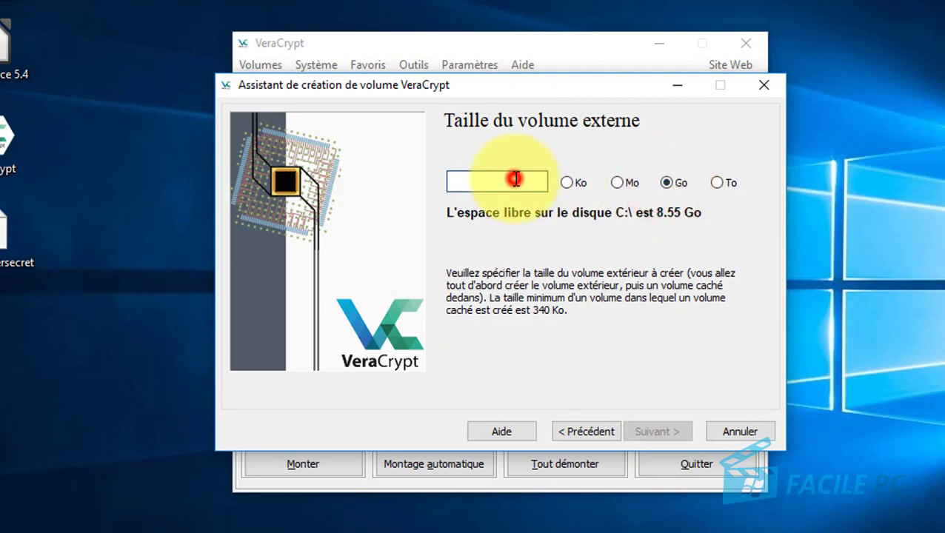
pyautogui.write('2')
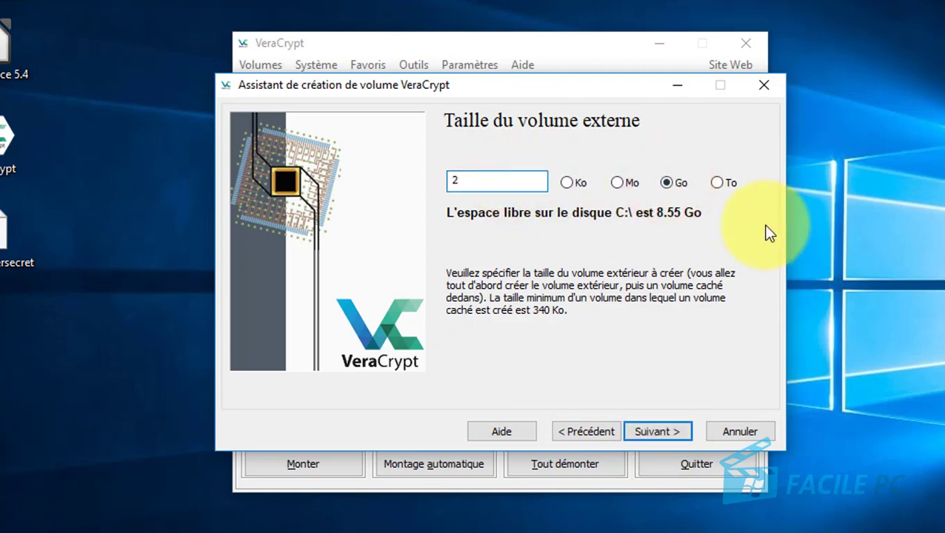
pyautogui.click(656, 428)
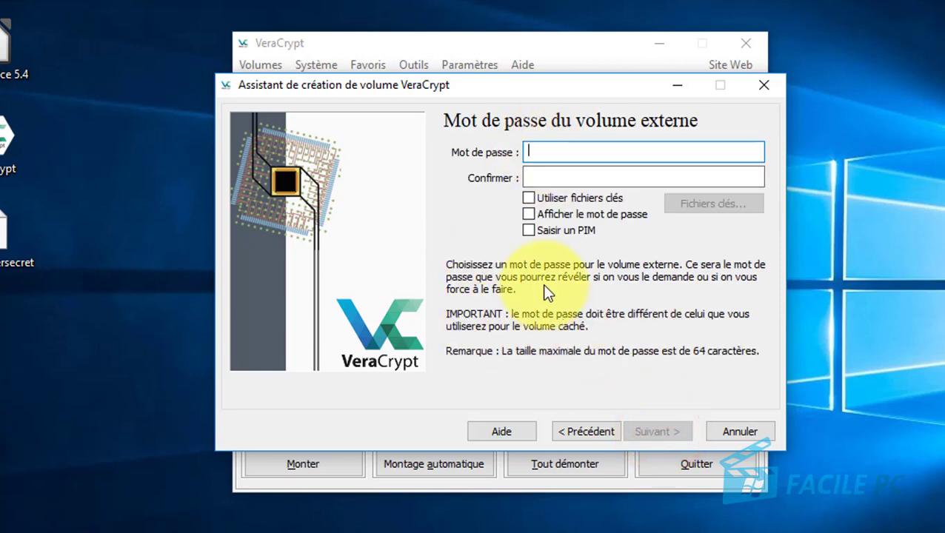
# Show the password, enter and confirm the outer volume password, and accept the short-password warning.
pyautogui.click(530, 214)
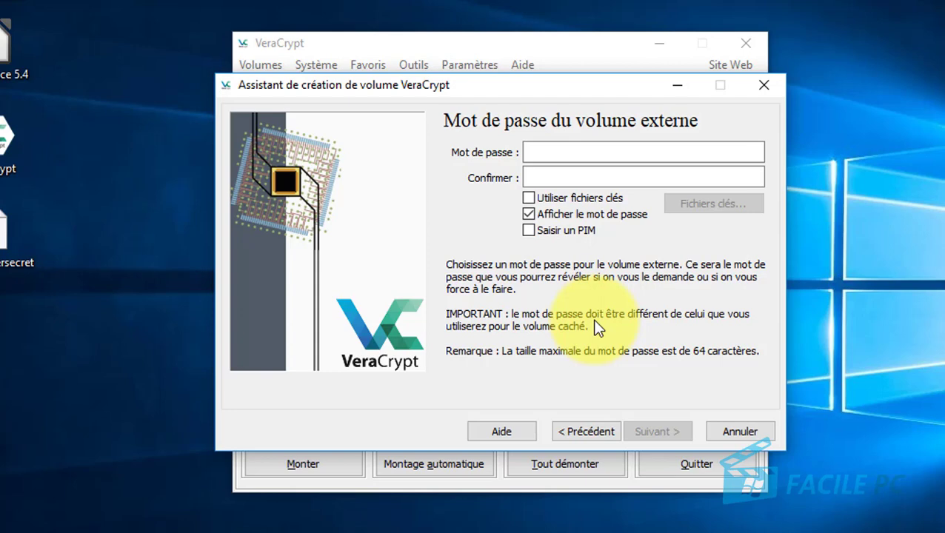
pyautogui.click(540, 151)
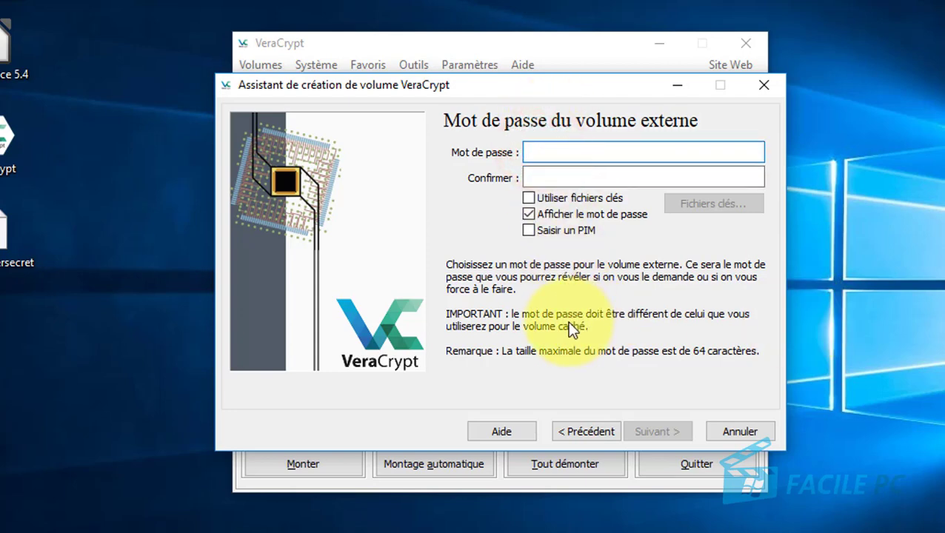
pyautogui.click(537, 175)
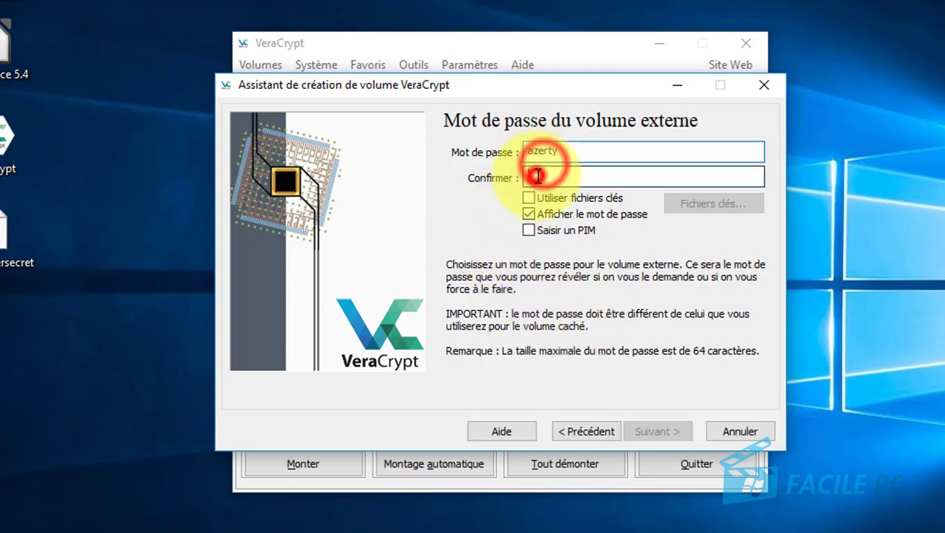
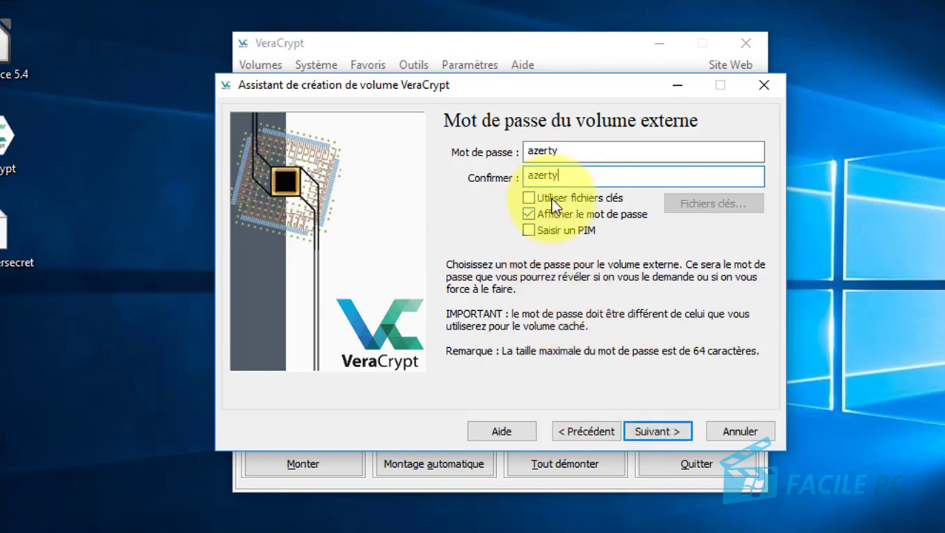
pyautogui.click(652, 431)
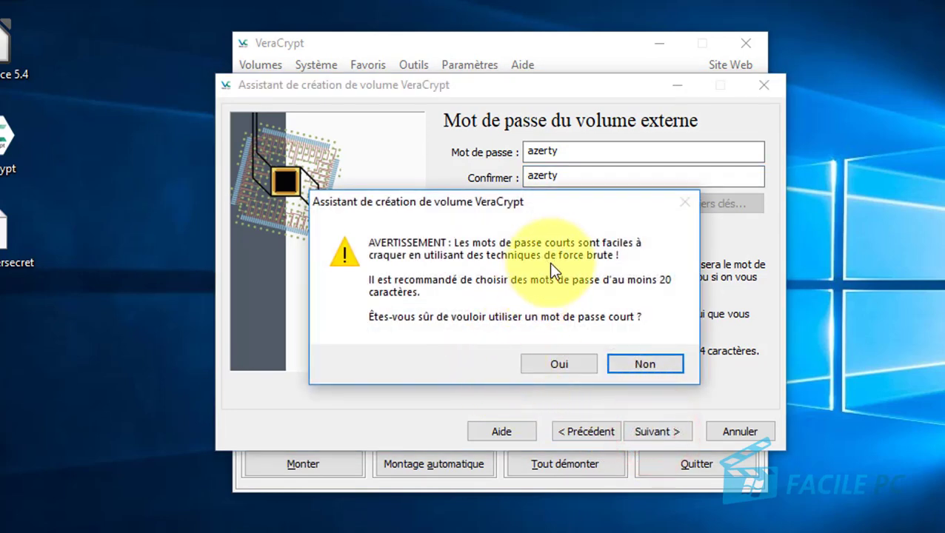
pyautogui.click(557, 366)
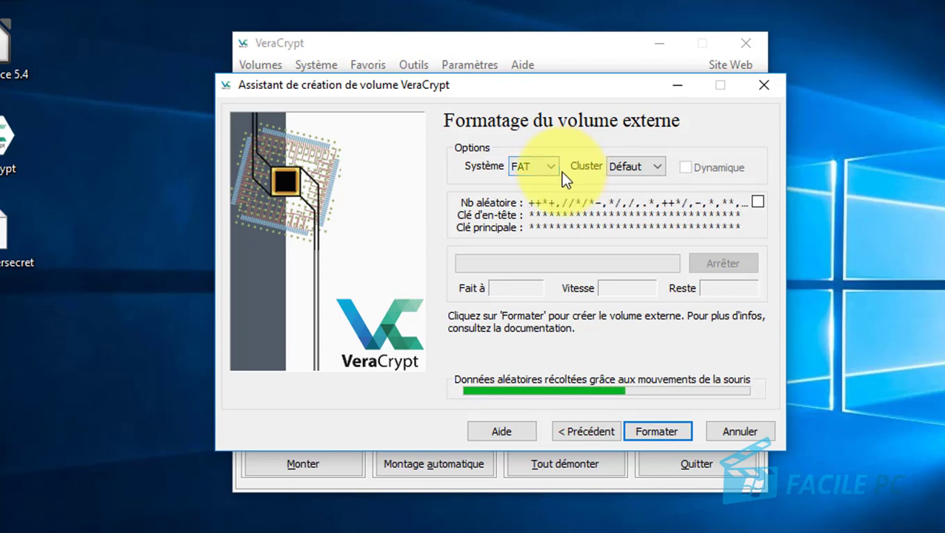
# Switch the outer volume's file system from FAT to NTFS and confirm formatting.
pyautogui.click(545, 171)
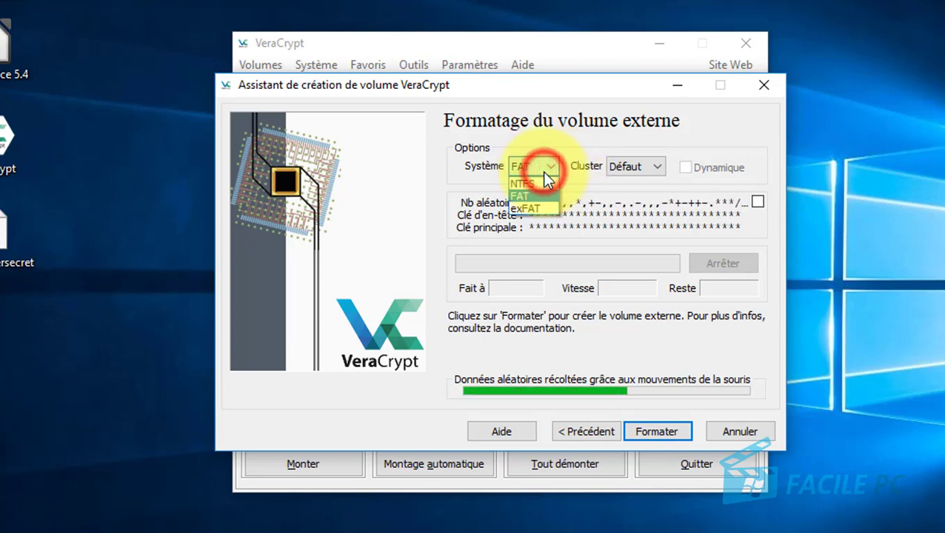
pyautogui.click(530, 186)
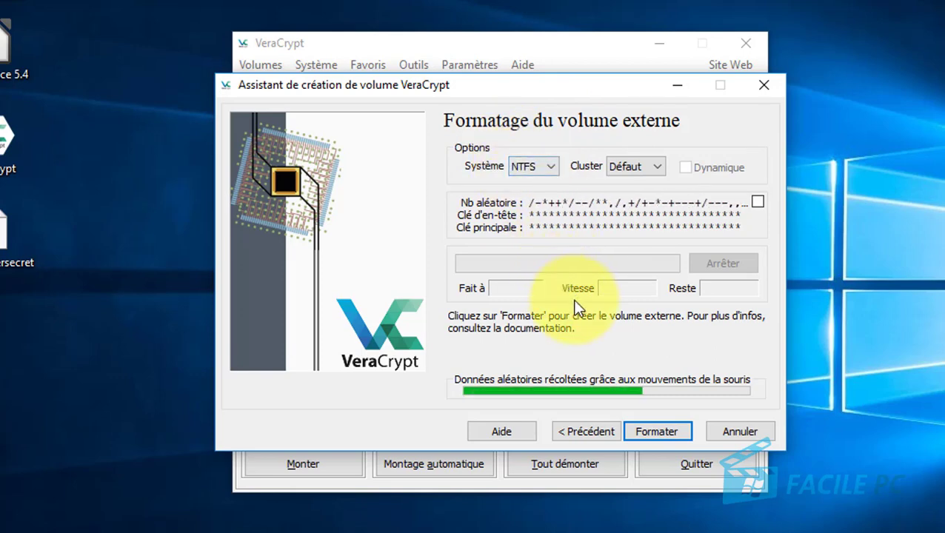
pyautogui.click(659, 431)
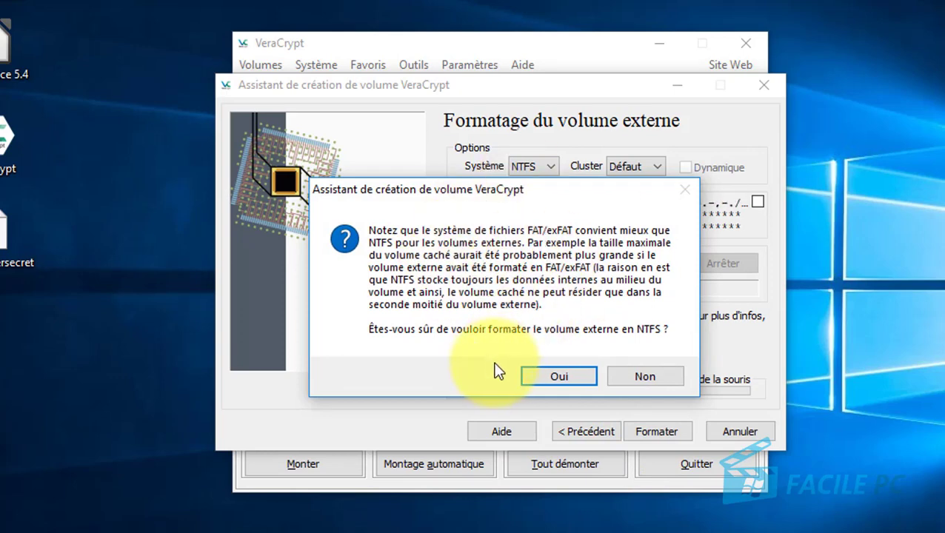
pyautogui.click(551, 377)
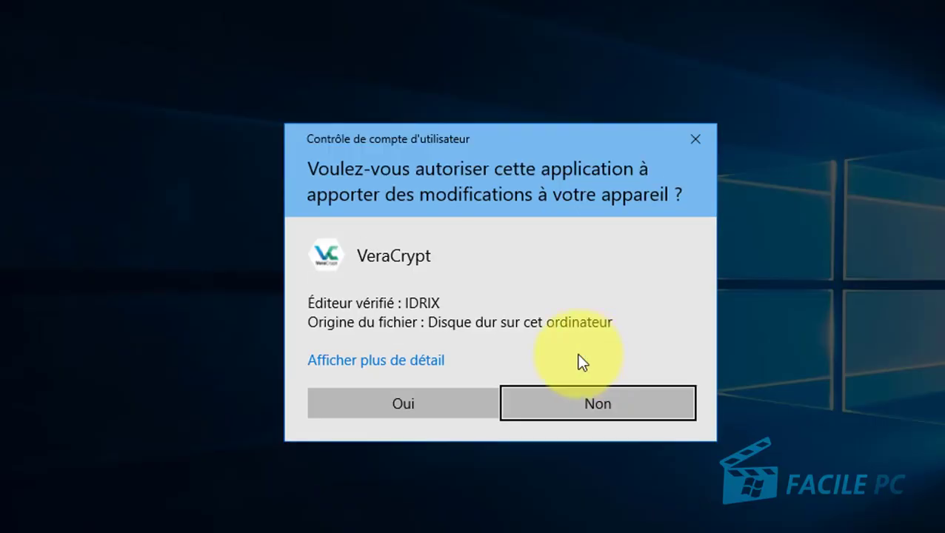
# Approve the Windows permission prompt and open the mounted drive Z: in a file window.
pyautogui.click(448, 406)
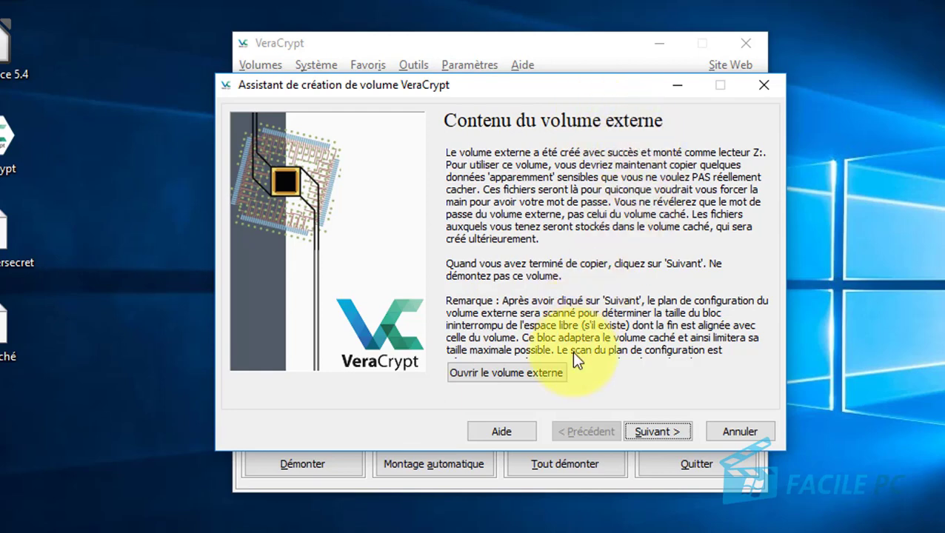
pyautogui.click(462, 372)
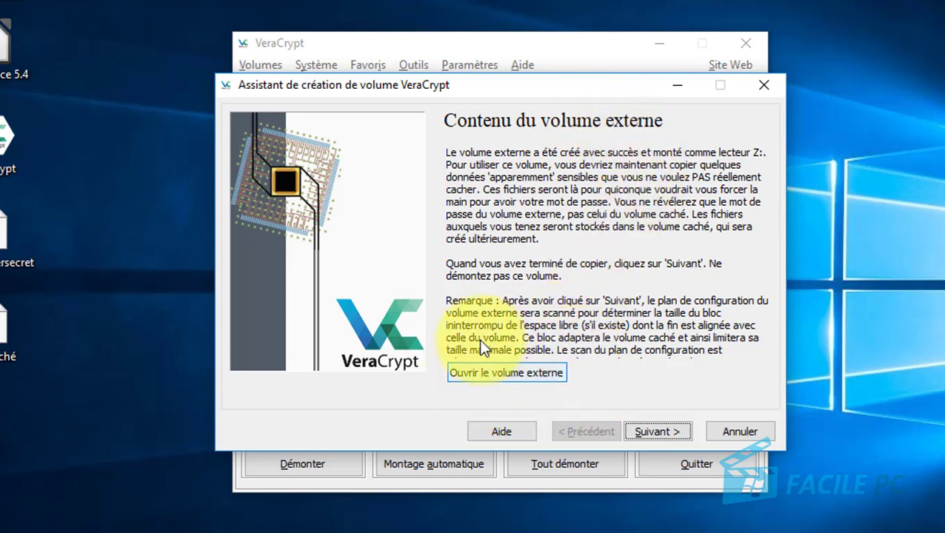
pyautogui.click(508, 372)
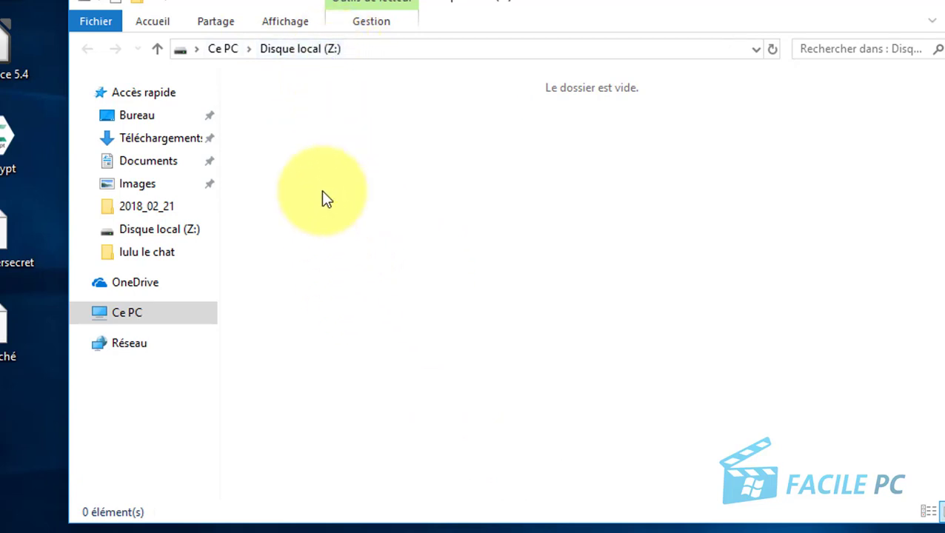
# Copy all 15 photos from the Images > personnalités folder.
pyautogui.click(227, 49)
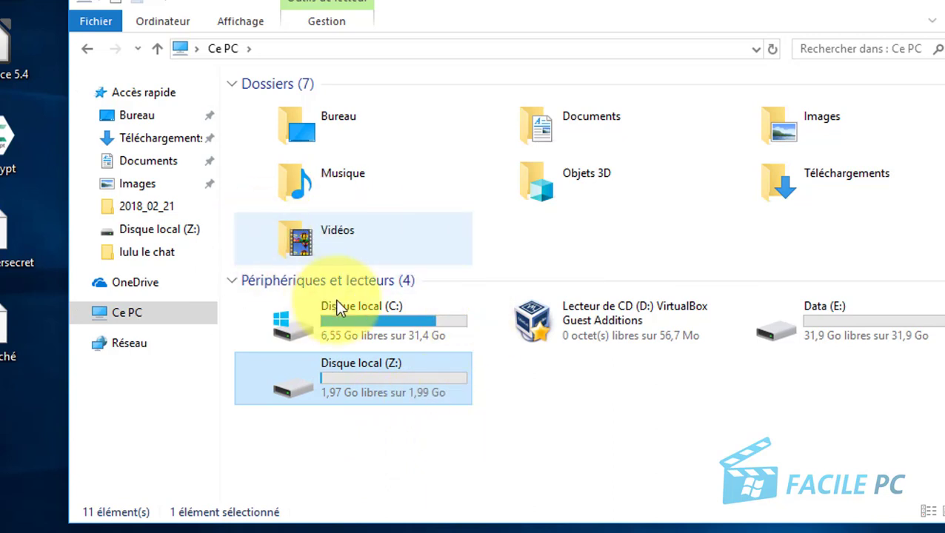
pyautogui.click(132, 184)
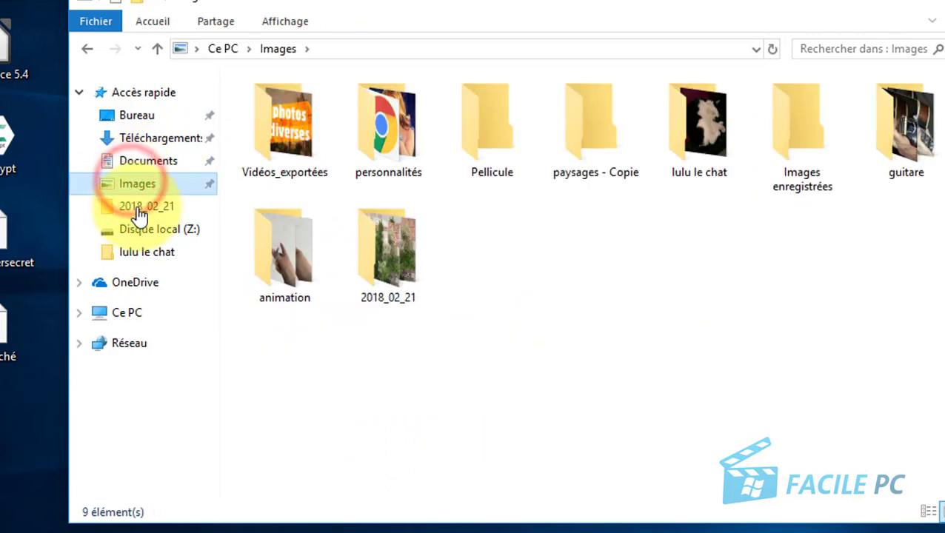
pyautogui.click(375, 138)
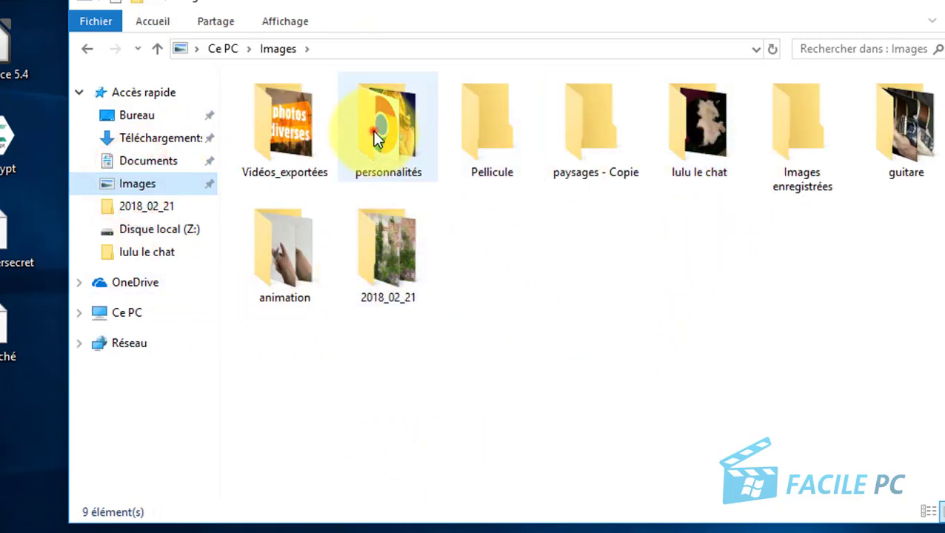
pyautogui.doubleClick(375, 138)
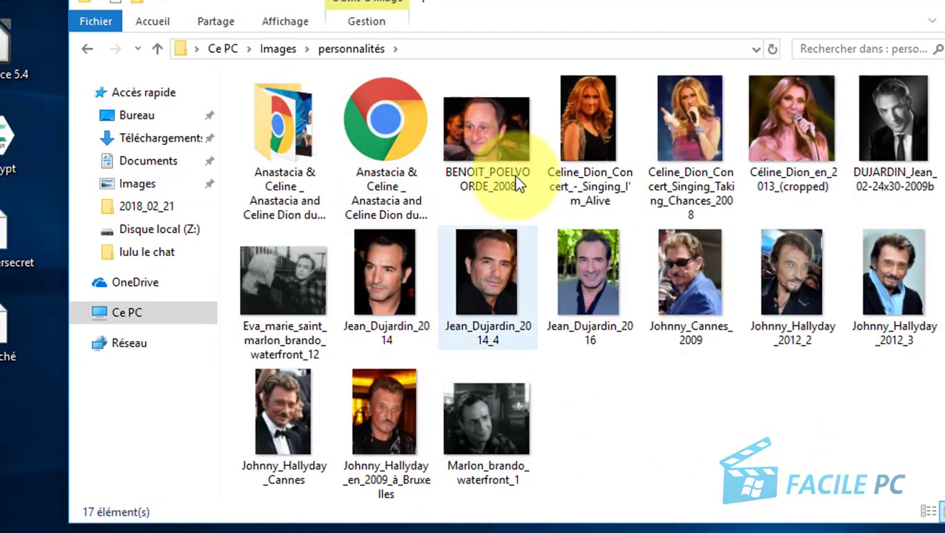
pyautogui.click(508, 151)
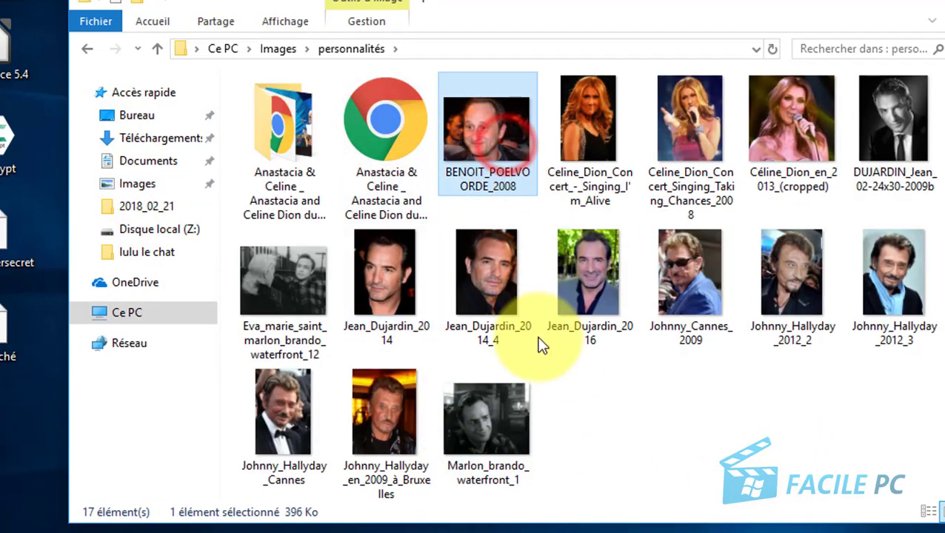
pyautogui.keyDown('shift'); pyautogui.click(495, 433); pyautogui.keyUp('shift')
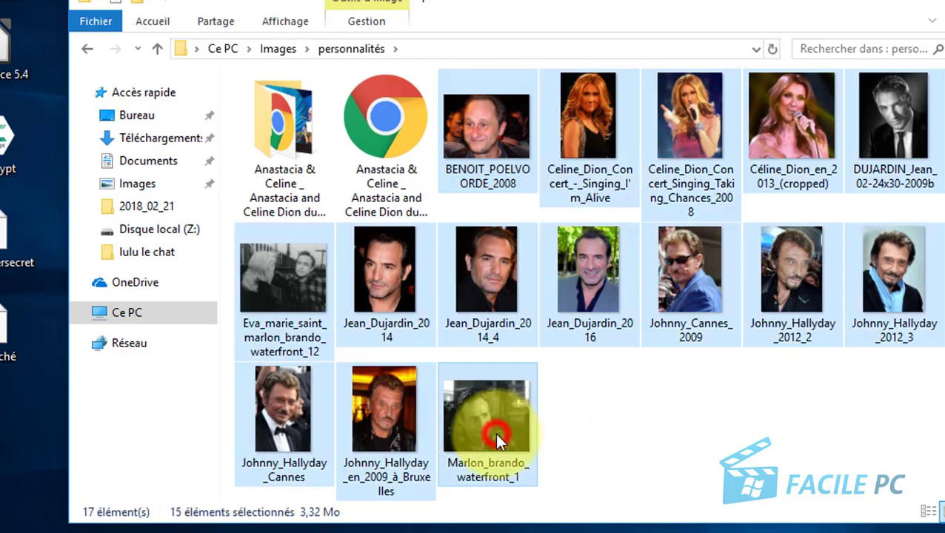
pyautogui.rightClick(480, 271)
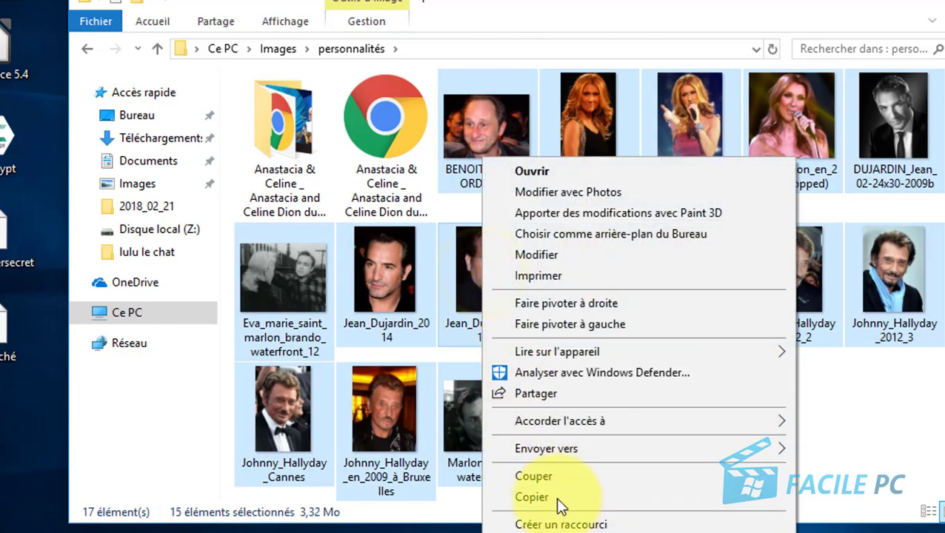
pyautogui.click(556, 497)
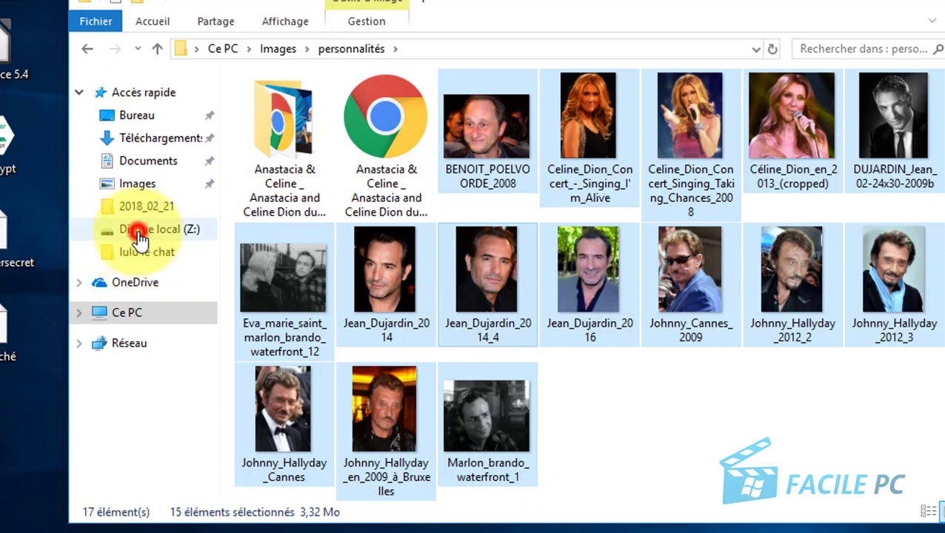
# Paste the photos onto Disque local (Z:) and close File Explorer.
pyautogui.click(139, 232)
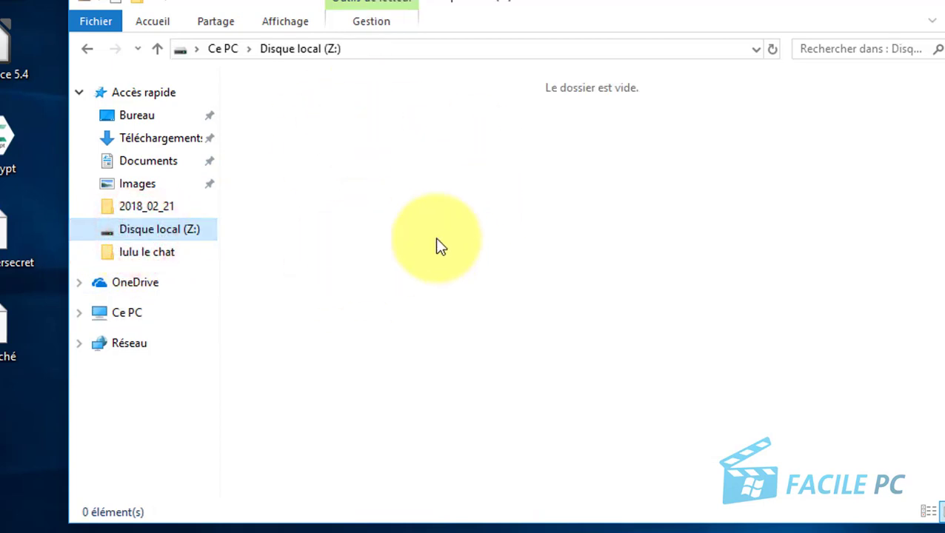
pyautogui.rightClick(344, 164)
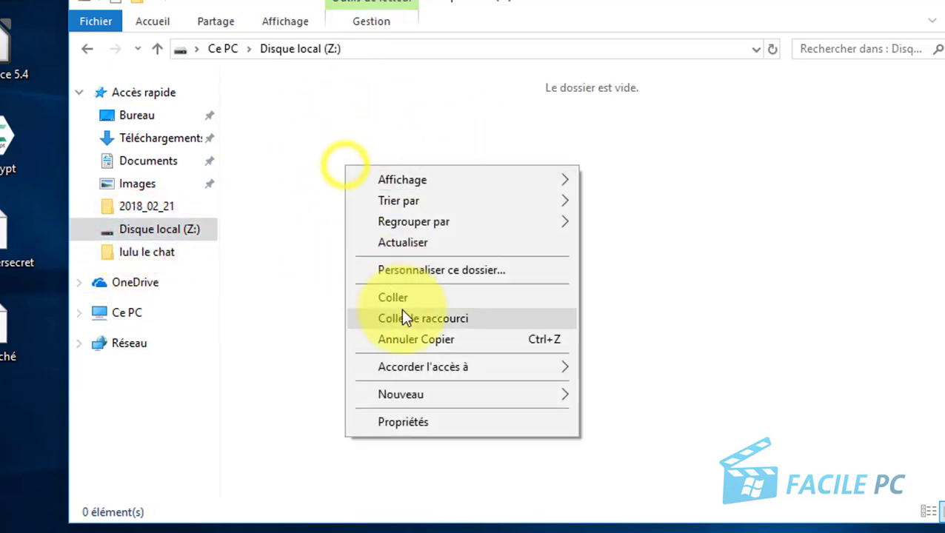
pyautogui.click(406, 297)
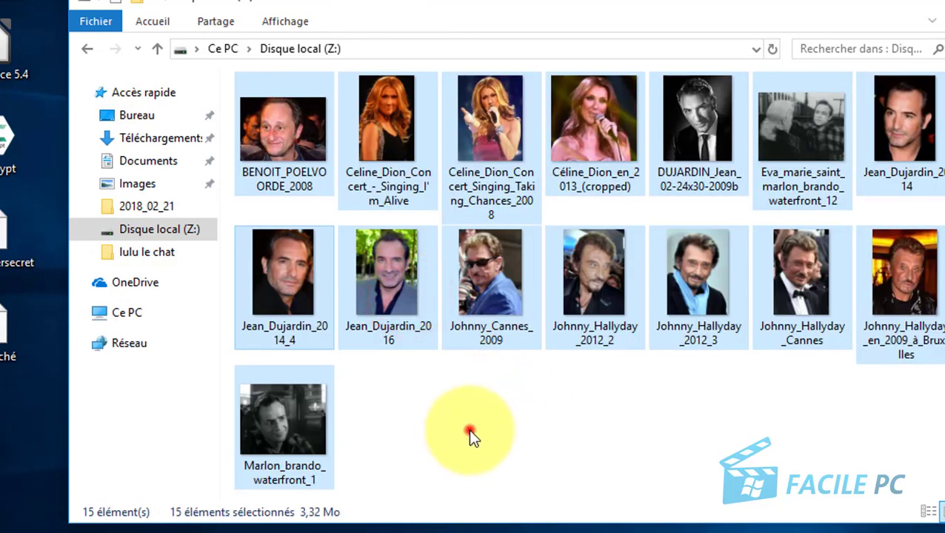
pyautogui.click(470, 429)
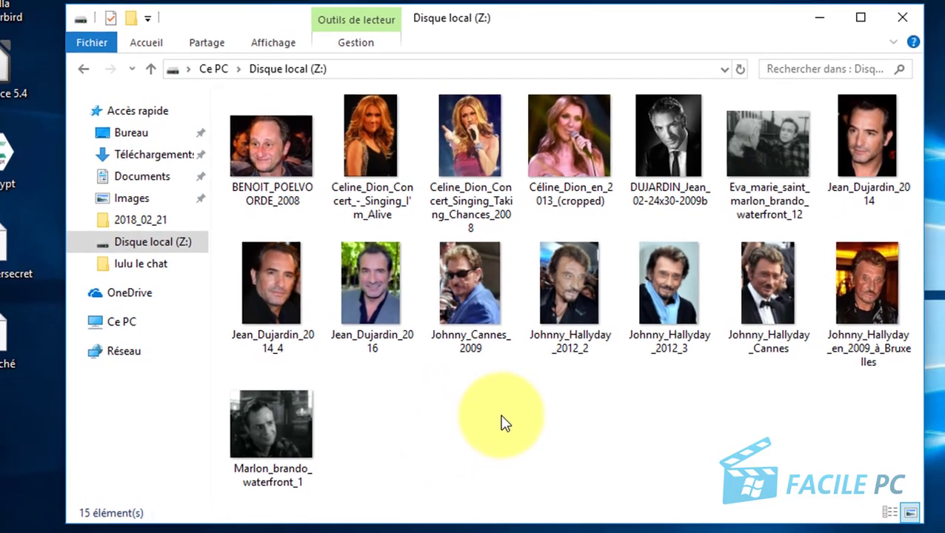
pyautogui.click(892, 21)
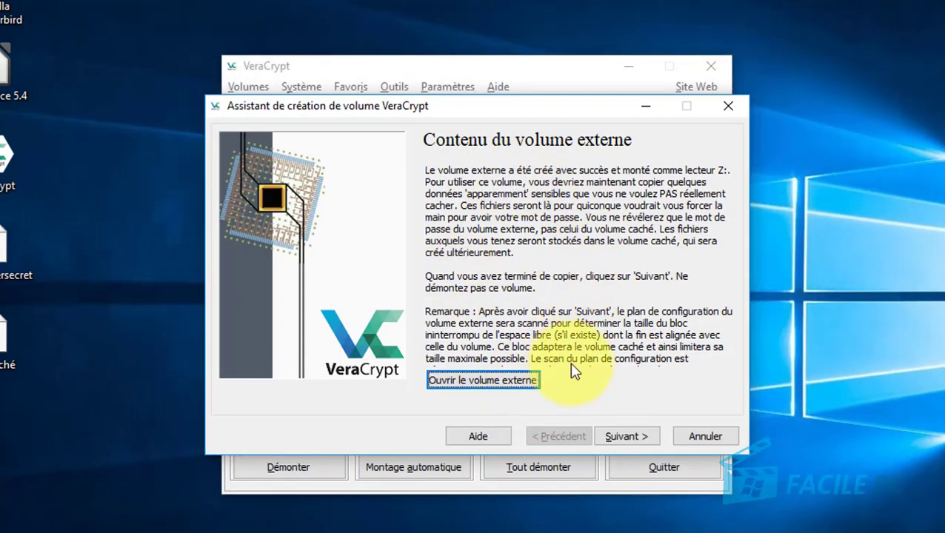
# Approve the permission prompt and keep AES with SHA-512 for the hidden volume.
pyautogui.click(627, 437)
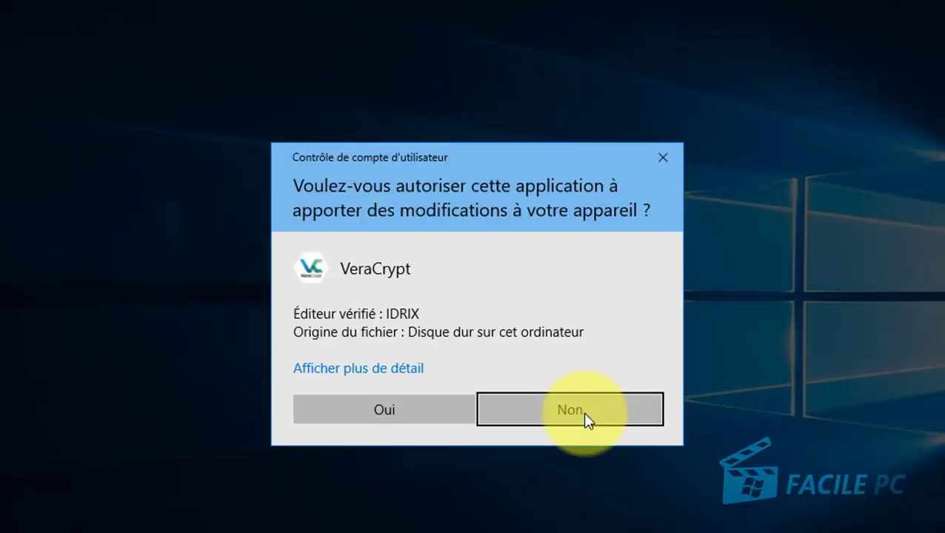
pyautogui.click(390, 417)
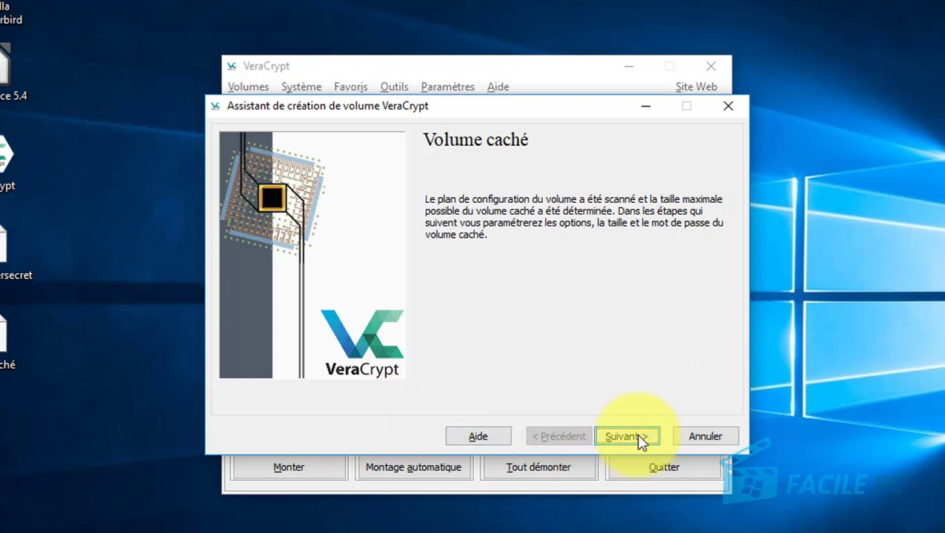
pyautogui.click(638, 439)
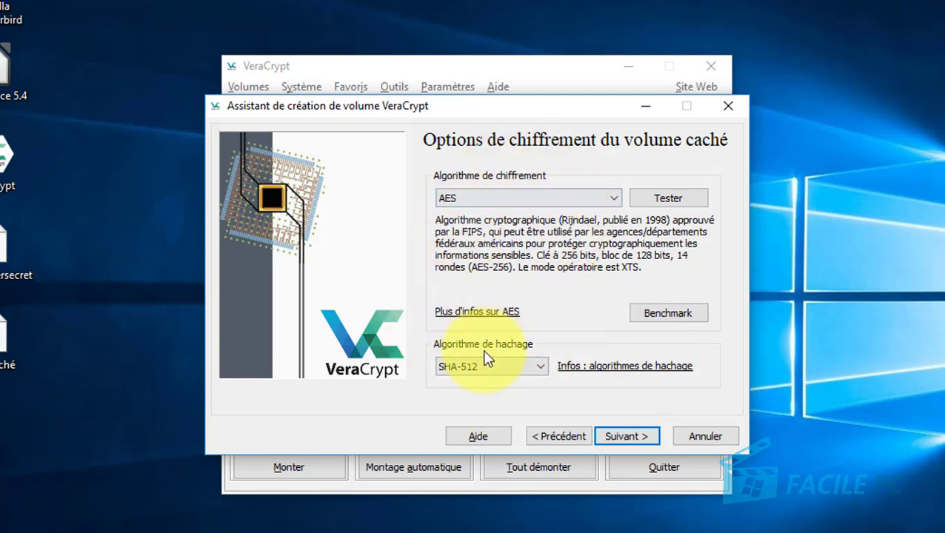
pyautogui.click(625, 439)
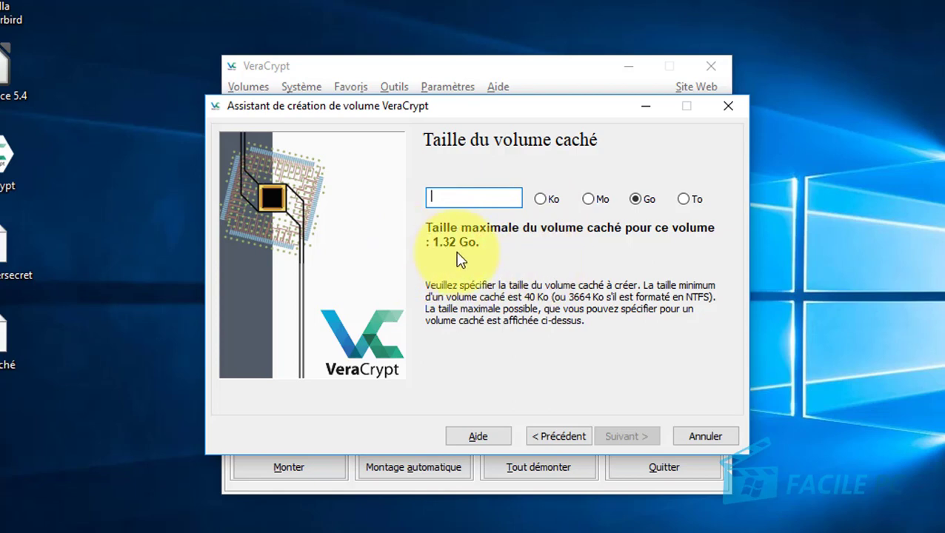
# Enter 1 Go as the hidden volume size and accept the size warning.
pyautogui.click(447, 198)
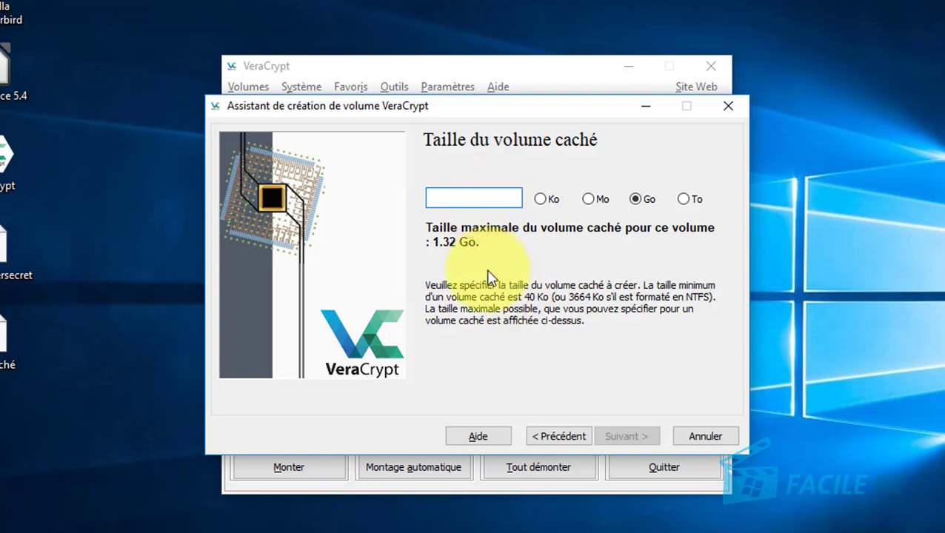
pyautogui.write('1')
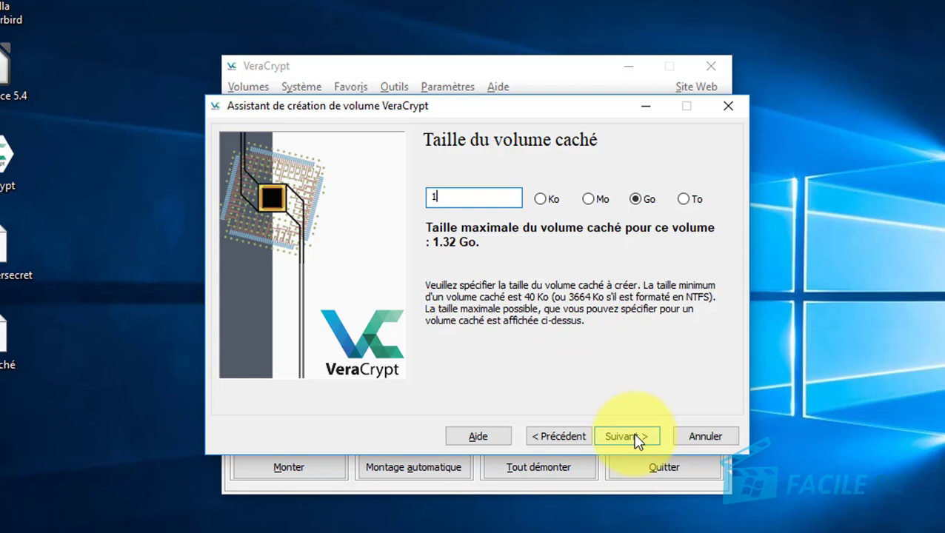
pyautogui.click(632, 437)
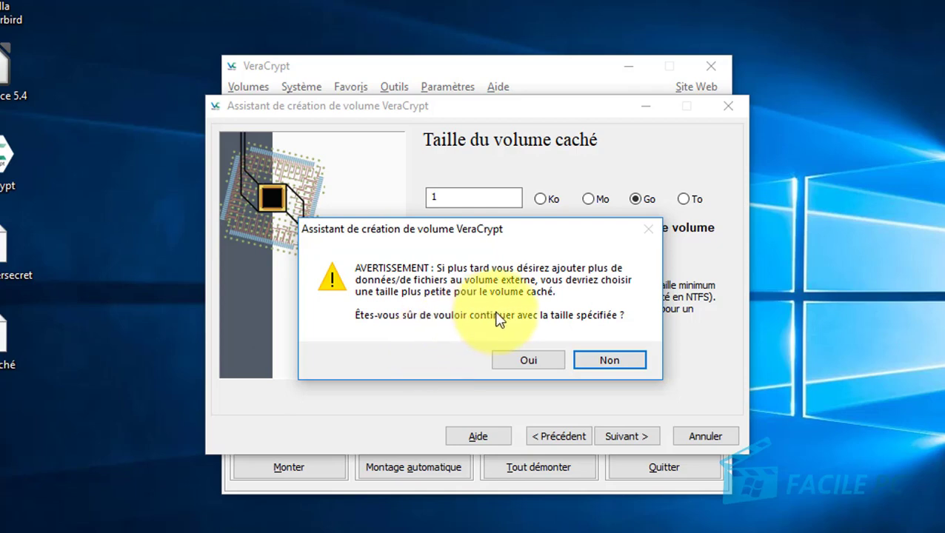
pyautogui.click(527, 362)
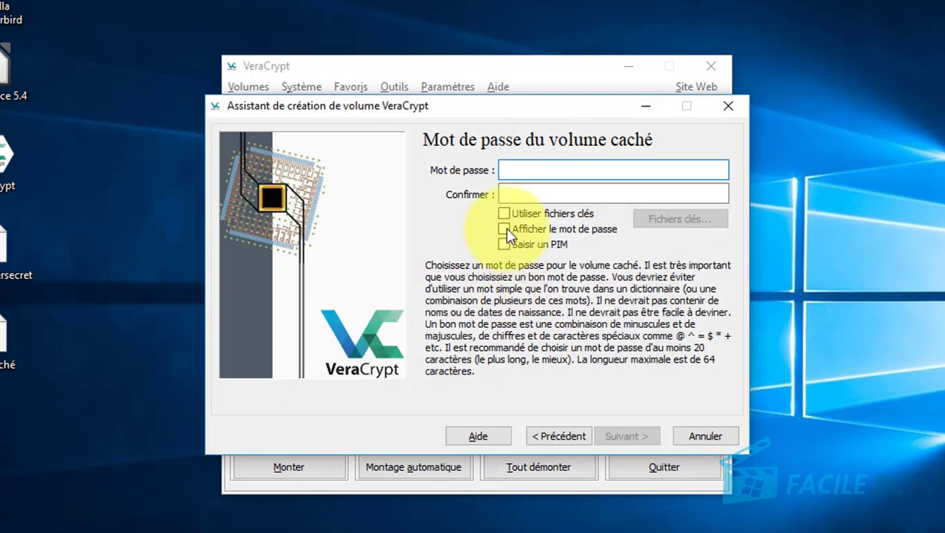
# Enter and confirm the hidden volume password with characters shown, then accept the short-password warning.
pyautogui.click(504, 230)
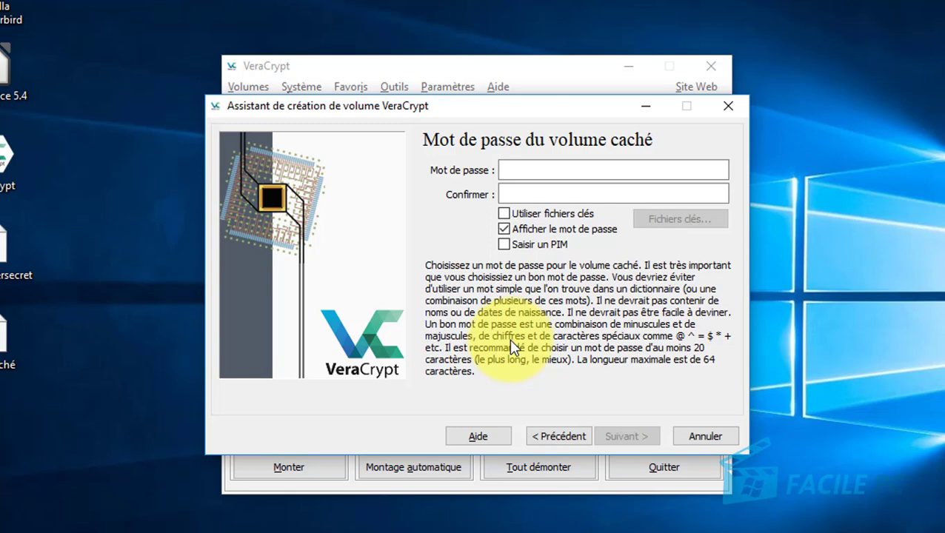
pyautogui.click(517, 169)
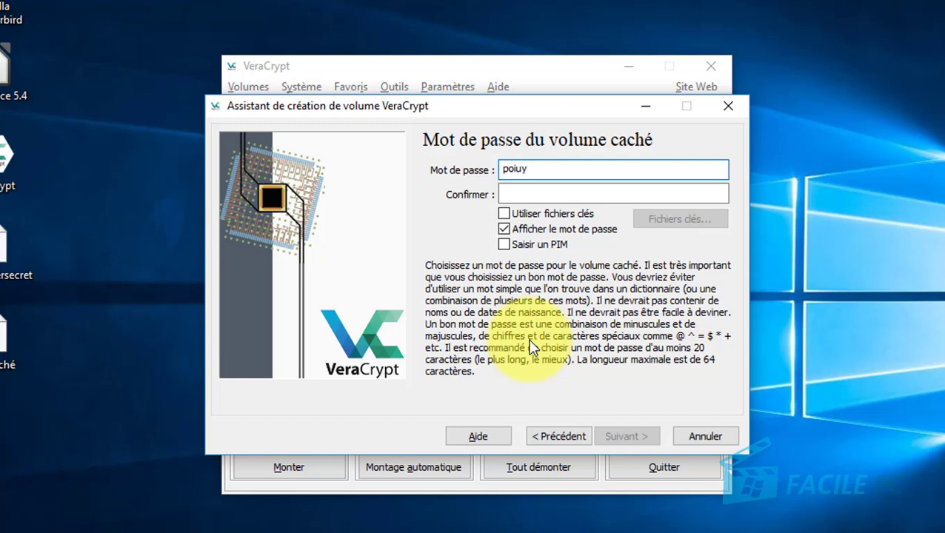
pyautogui.click(548, 193)
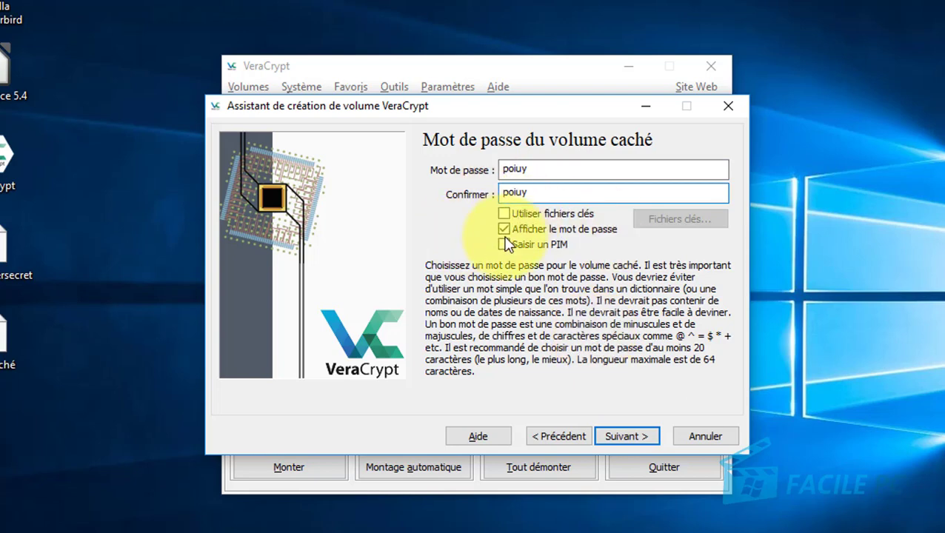
pyautogui.click(504, 229)
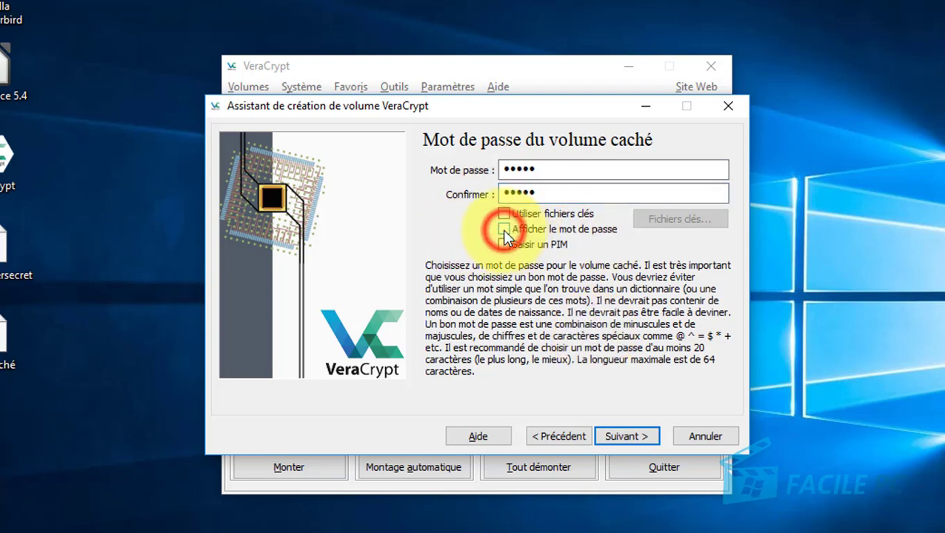
pyautogui.click(503, 230)
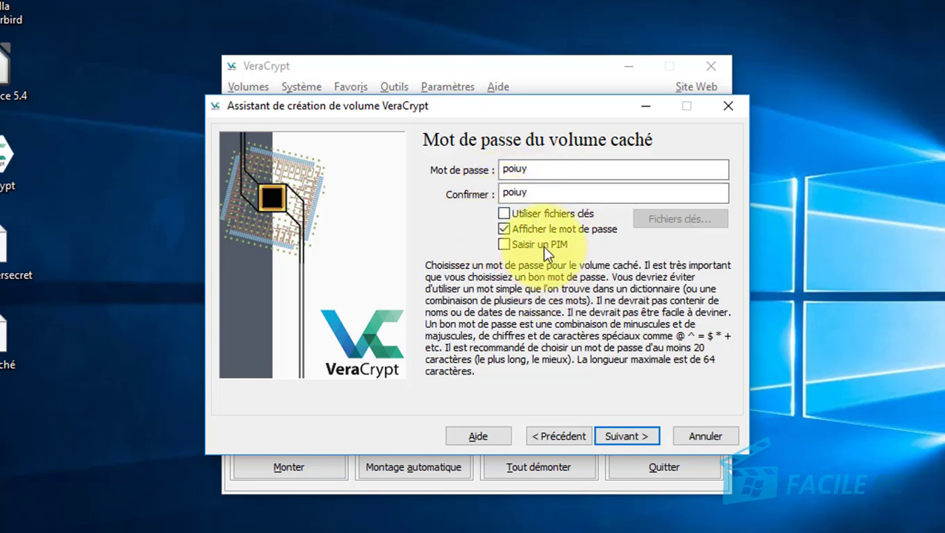
pyautogui.click(619, 437)
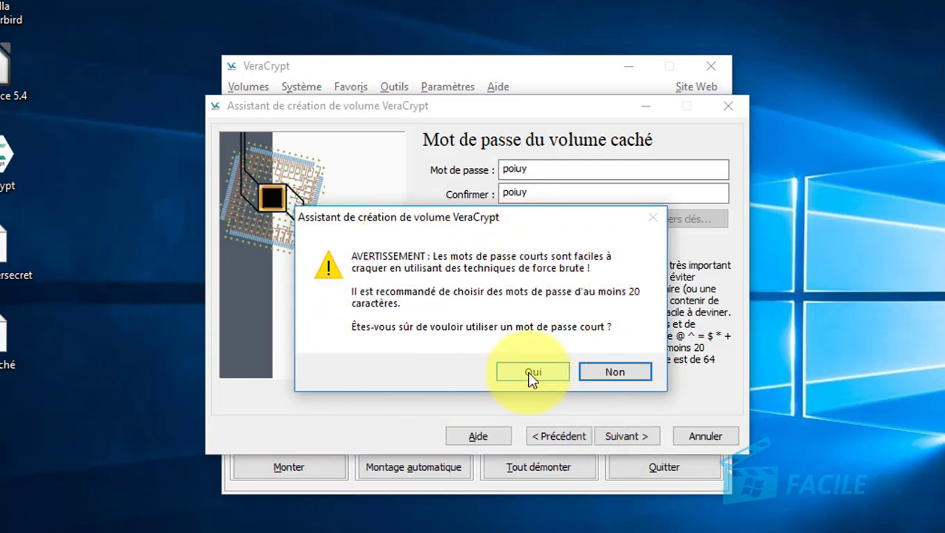
pyautogui.click(530, 374)
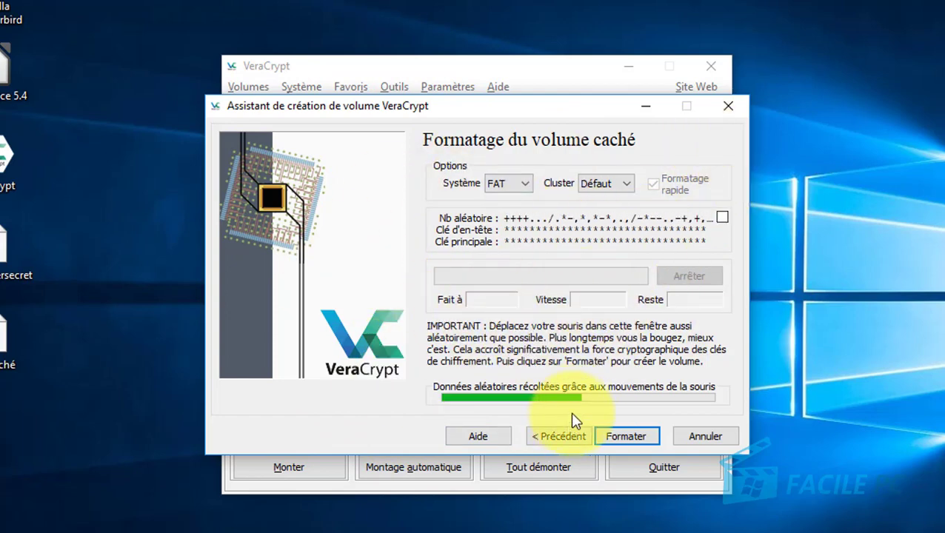
# Choose NTFS as the hidden volume's file system and format it.
pyautogui.click(518, 185)
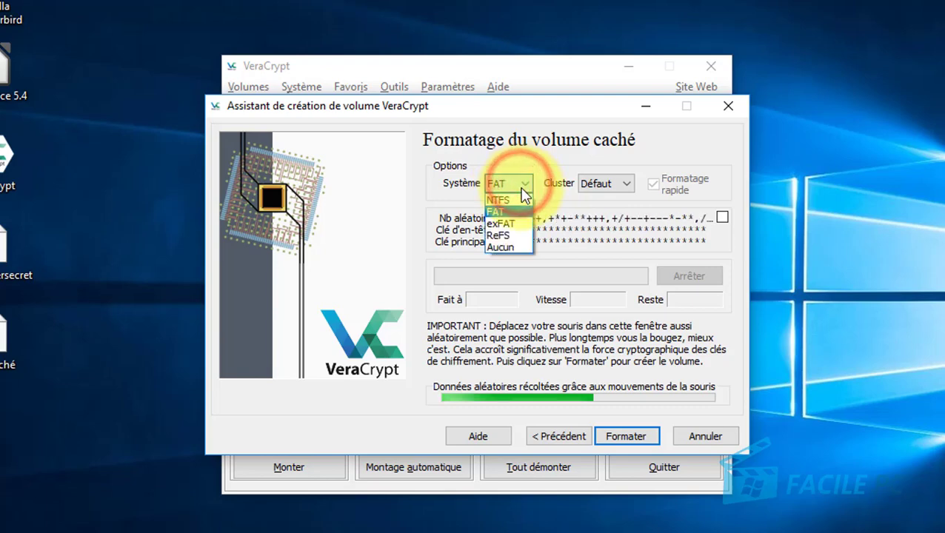
pyautogui.click(519, 199)
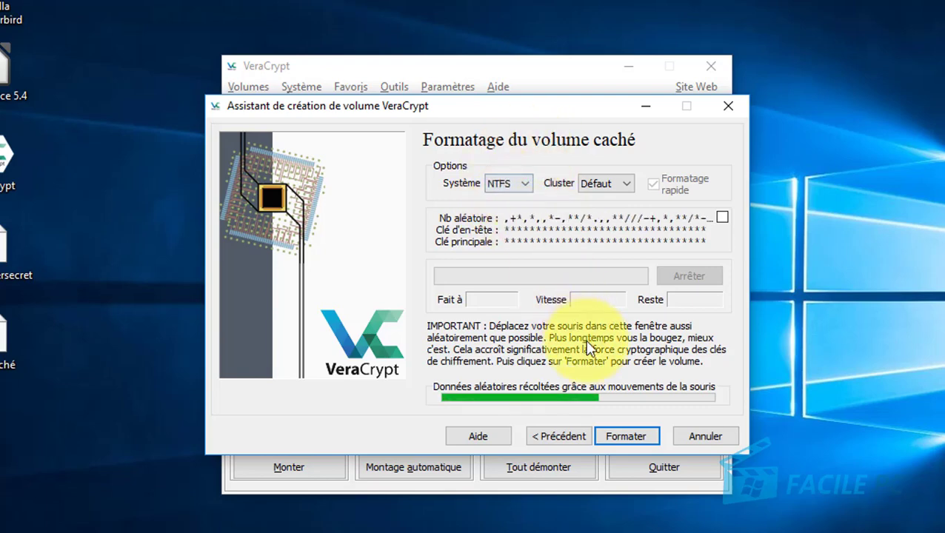
pyautogui.click(632, 437)
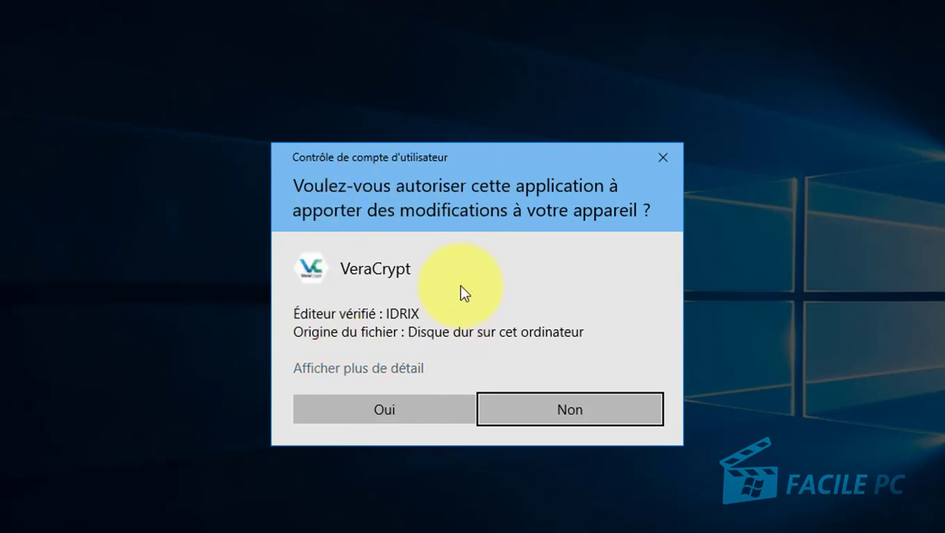
# Approve the permission prompt, acknowledge the hidden-volume warning, and quit the wizard.
pyautogui.click(390, 415)
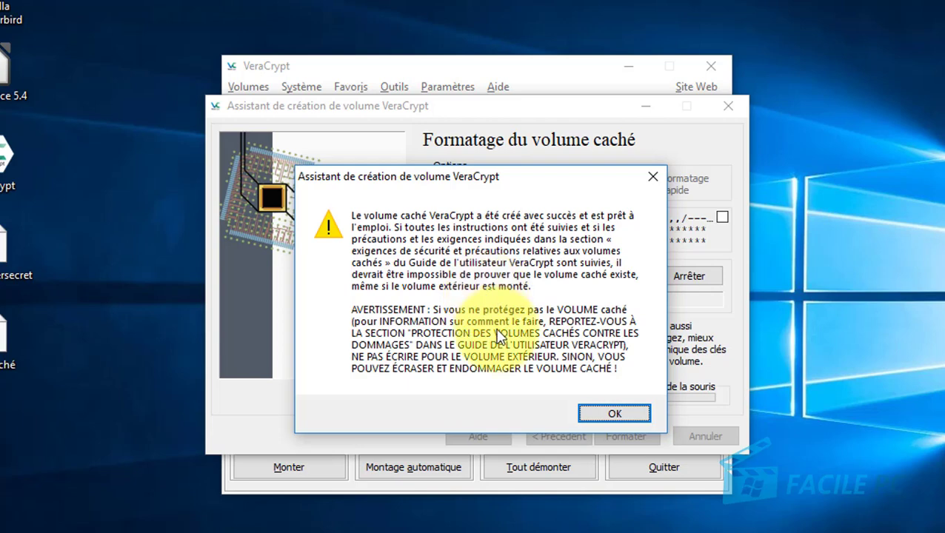
pyautogui.click(616, 417)
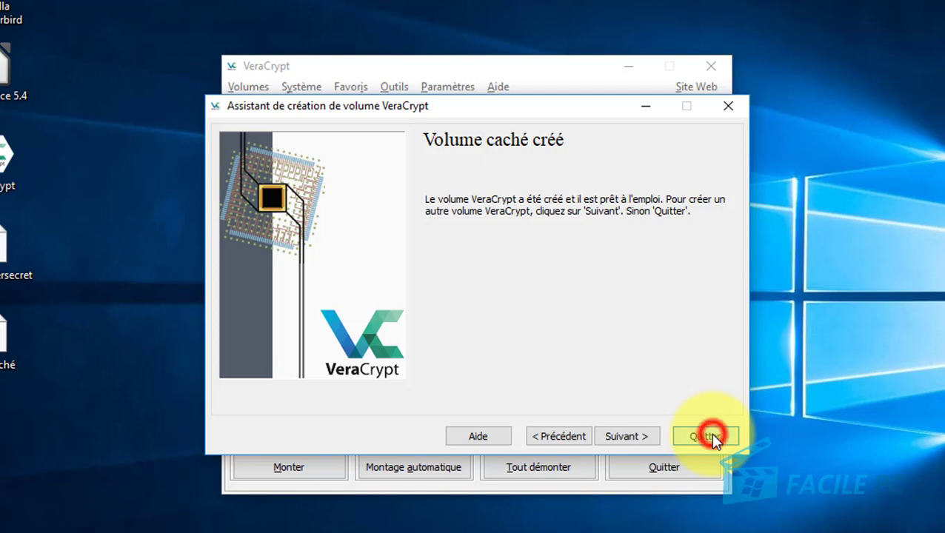
pyautogui.click(708, 436)
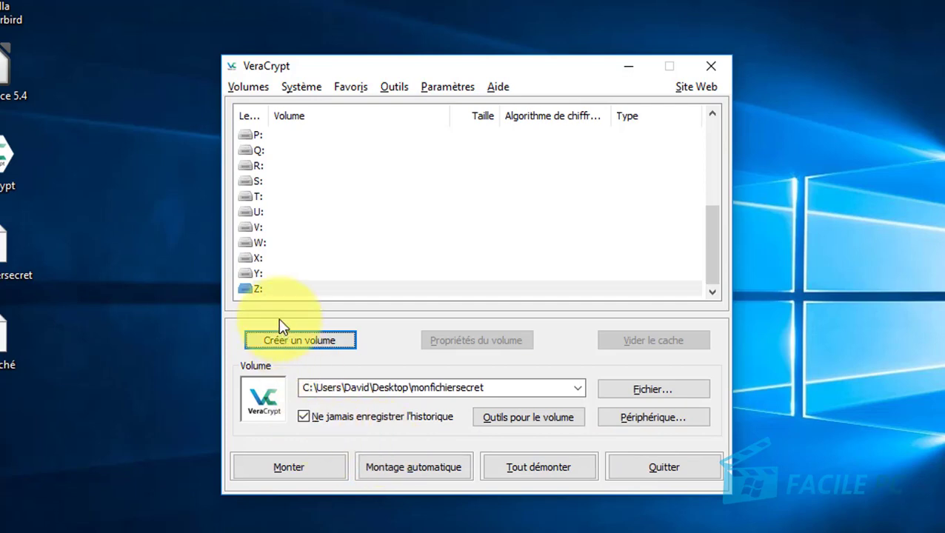
# Select drive Z: and choose Bureau\testcaché as the volume file to mount.
pyautogui.click(260, 289)
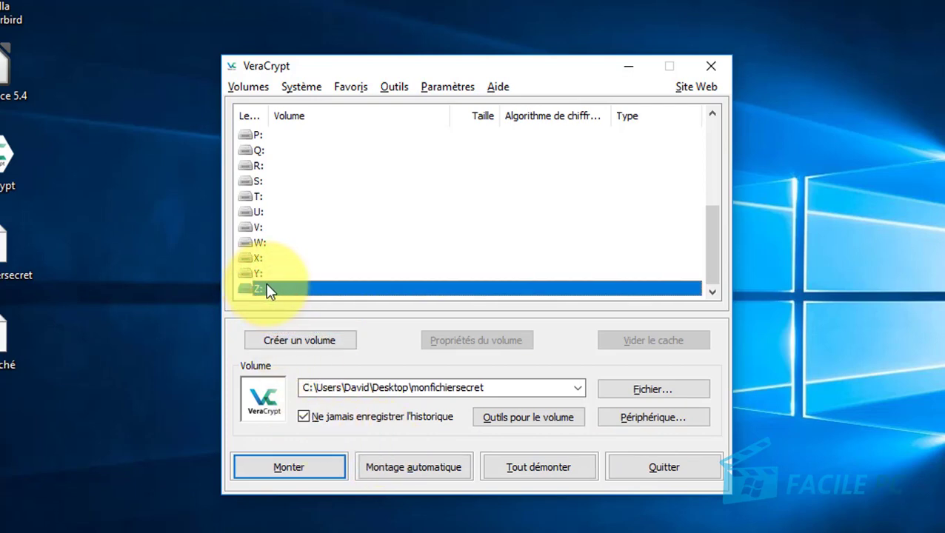
pyautogui.click(657, 391)
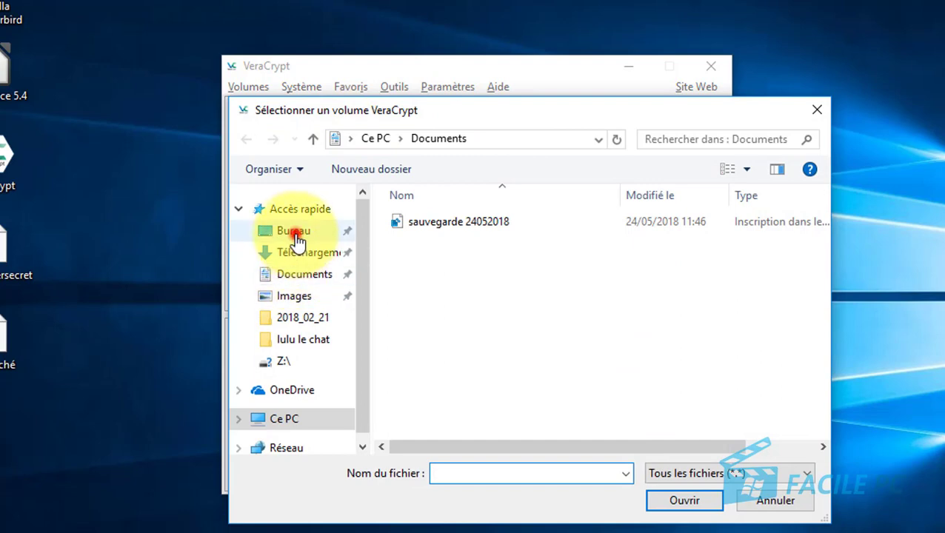
pyautogui.click(295, 234)
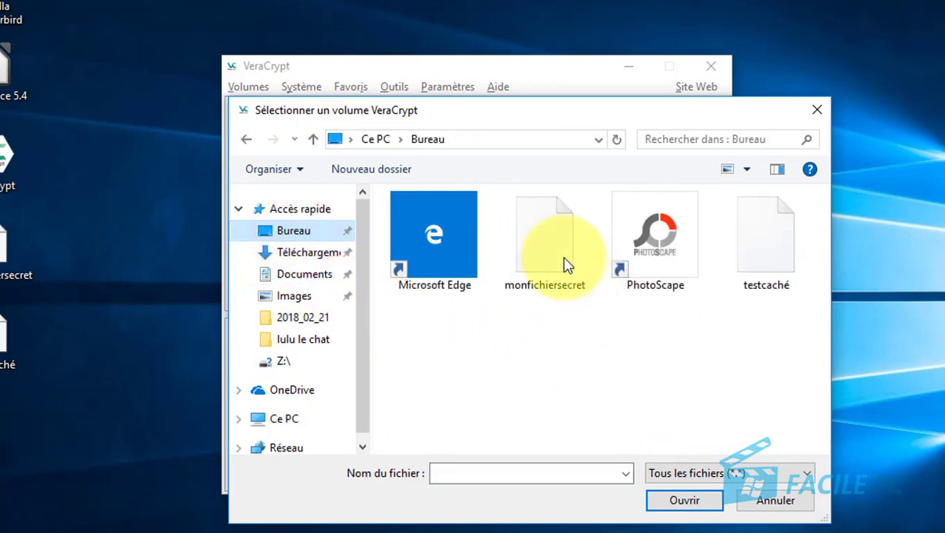
pyautogui.click(770, 252)
pyautogui.click(683, 504)
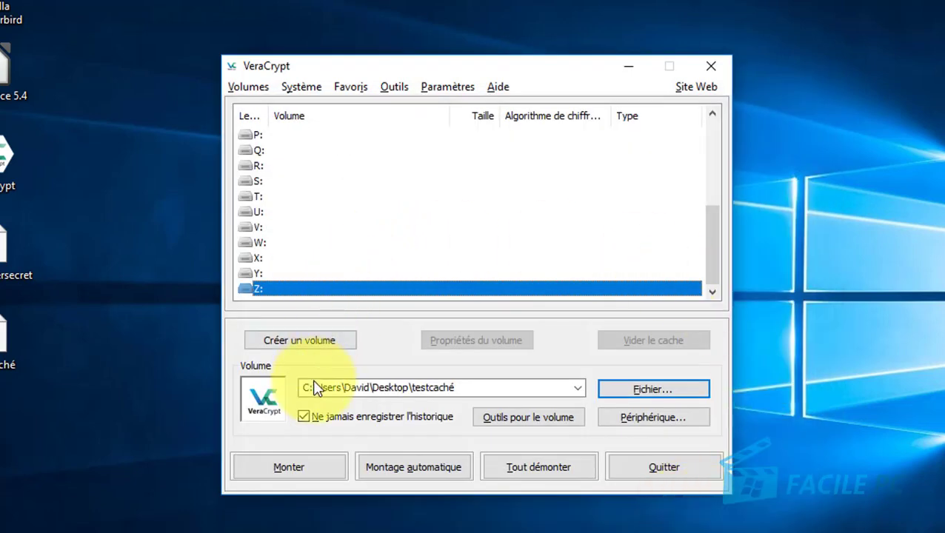
# Mount testcaché on Z:, entering the outer-volume password with the password displayed.
pyautogui.click(289, 474)
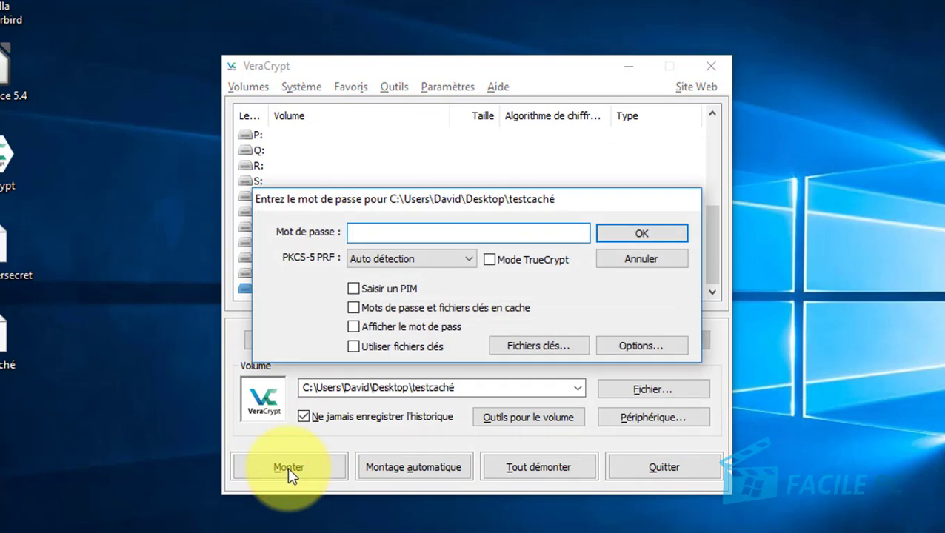
pyautogui.click(355, 329)
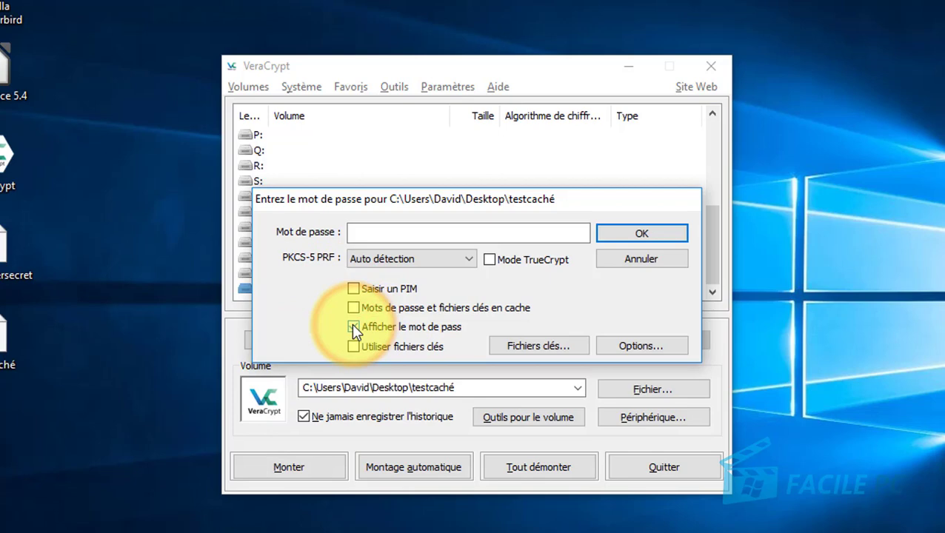
pyautogui.click(370, 233)
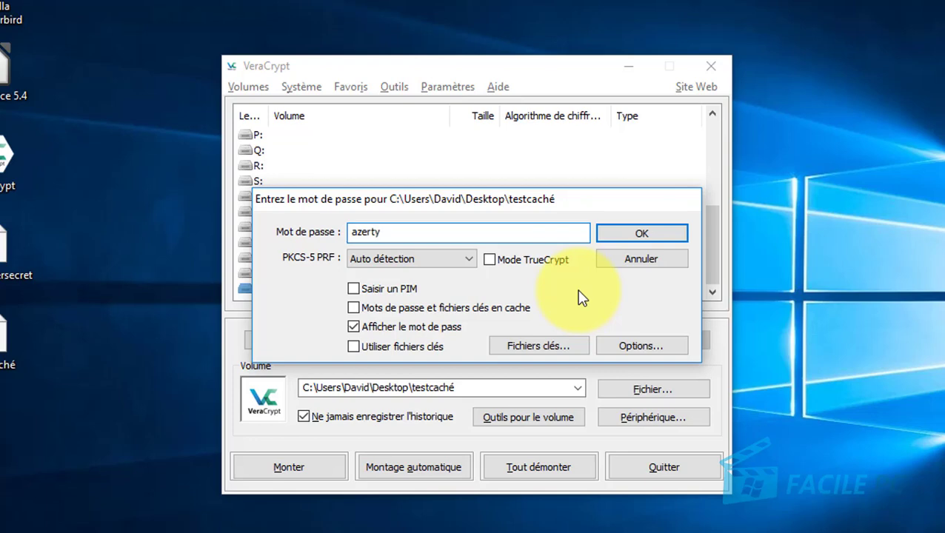
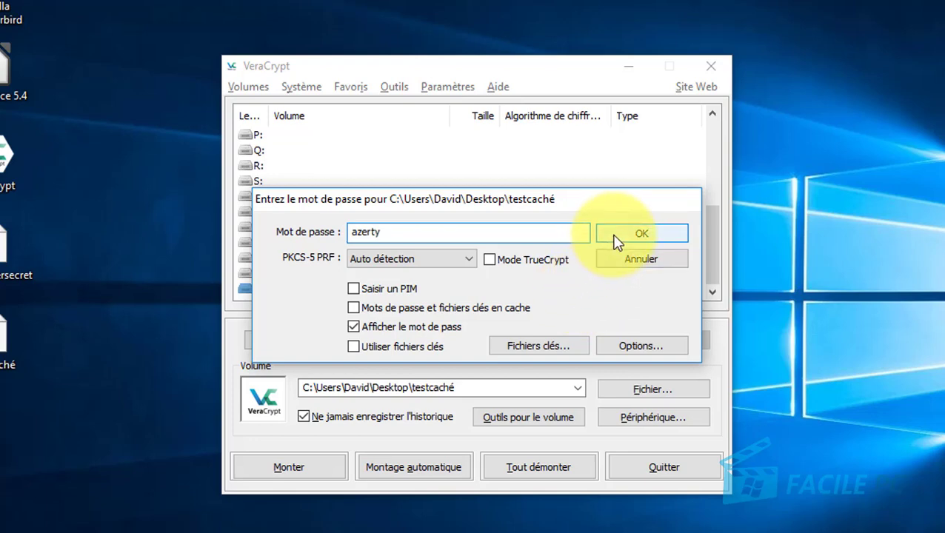
pyautogui.click(615, 236)
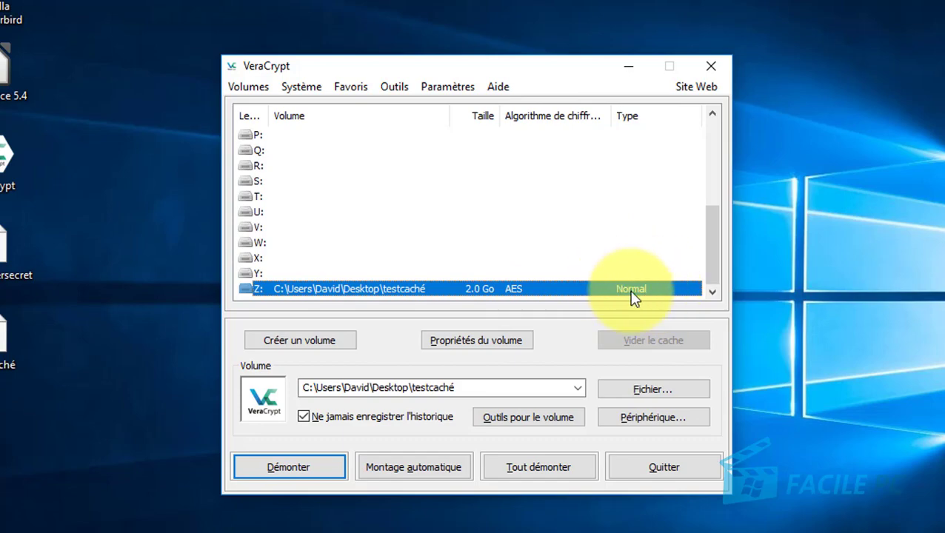
# Browse the decoy photos on Z:, then dismount the outer volume.
pyautogui.doubleClick(407, 289)
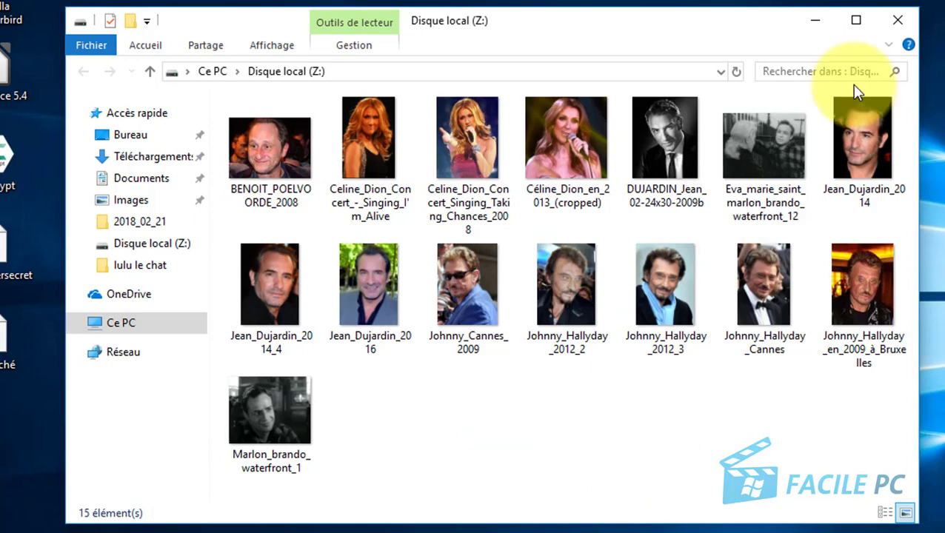
pyautogui.click(889, 23)
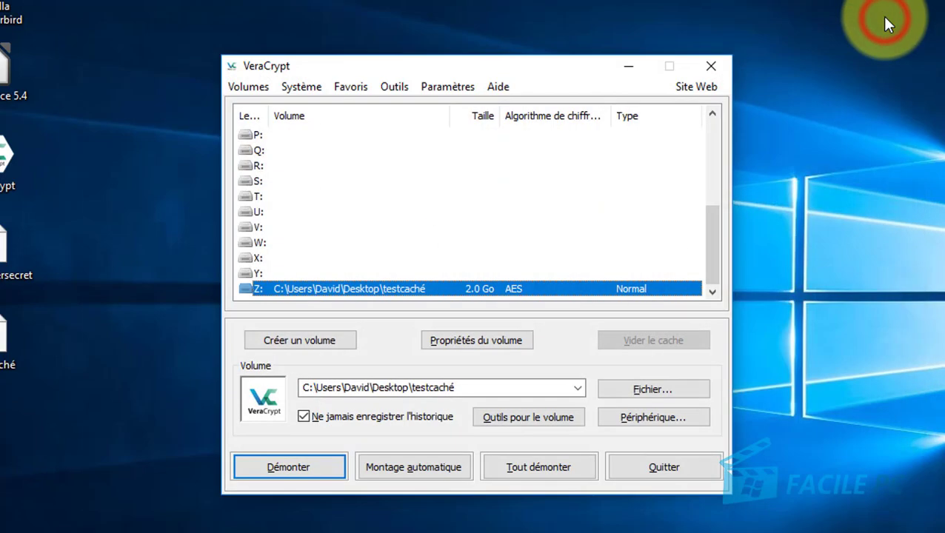
pyautogui.click(317, 472)
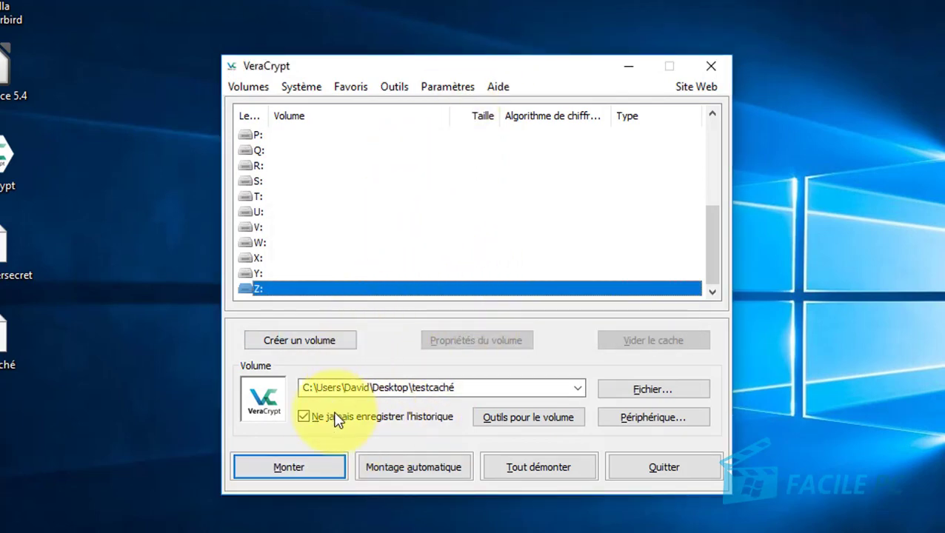
# Mount testcaché again on Z: using the hidden-volume password.
pyautogui.click(316, 469)
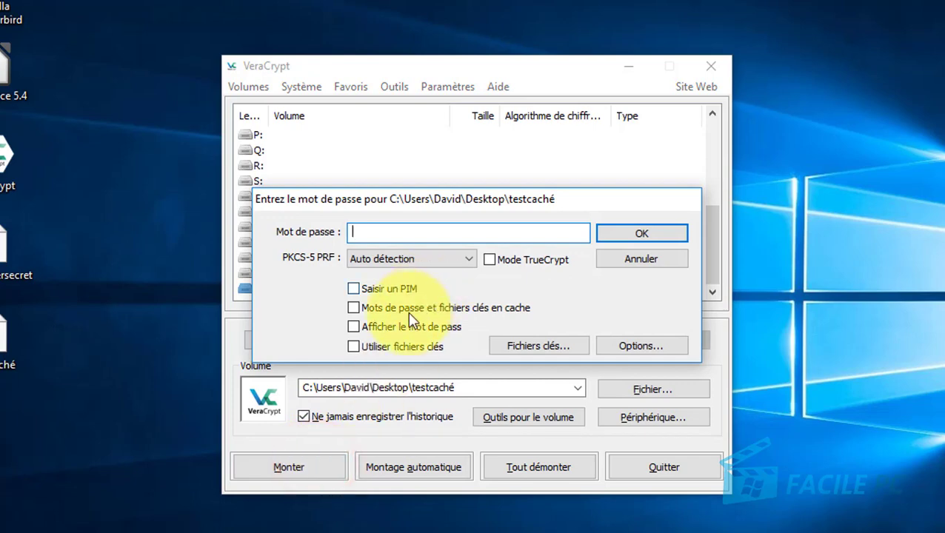
pyautogui.click(399, 328)
pyautogui.click(401, 232)
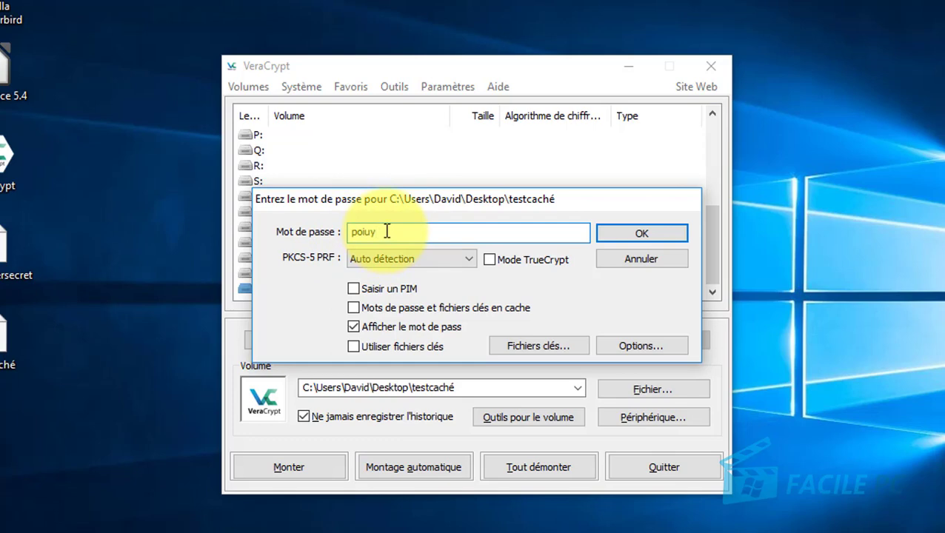
pyautogui.click(641, 236)
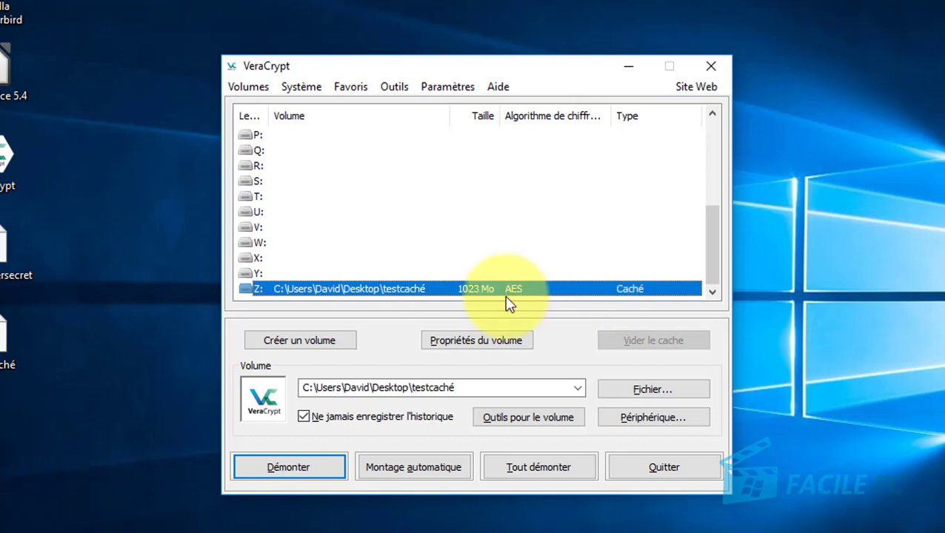
# Create a new text document with the default name on the hidden Z: drive.
pyautogui.doubleClick(329, 291)
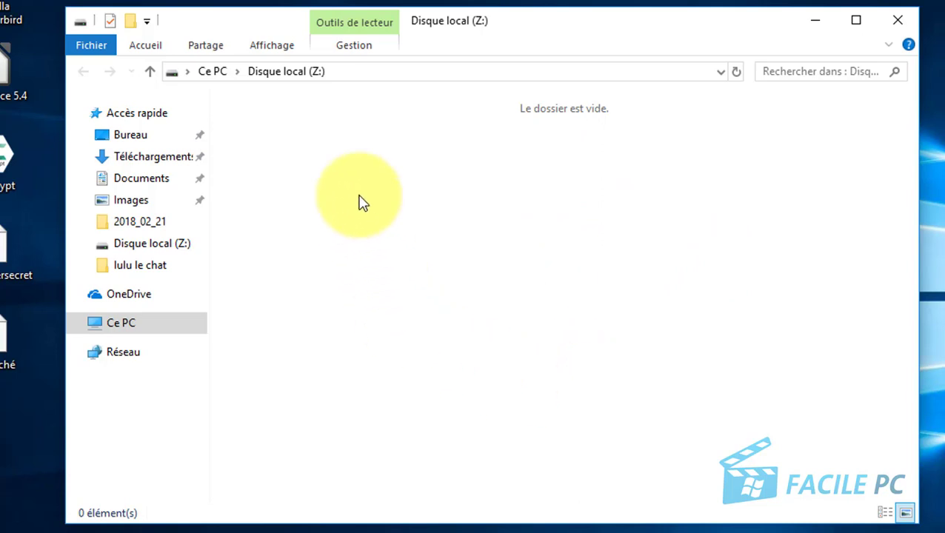
pyautogui.rightClick(327, 216)
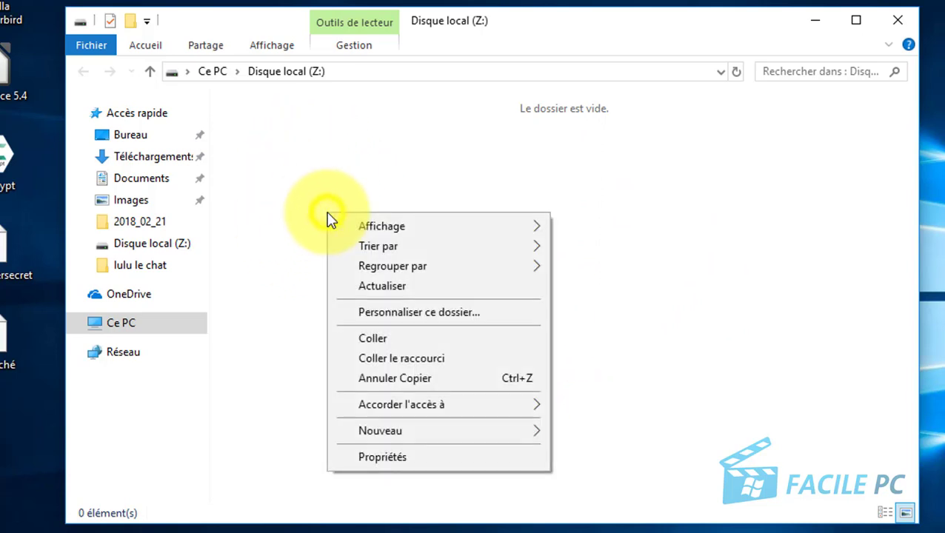
pyautogui.moveTo(374, 431)
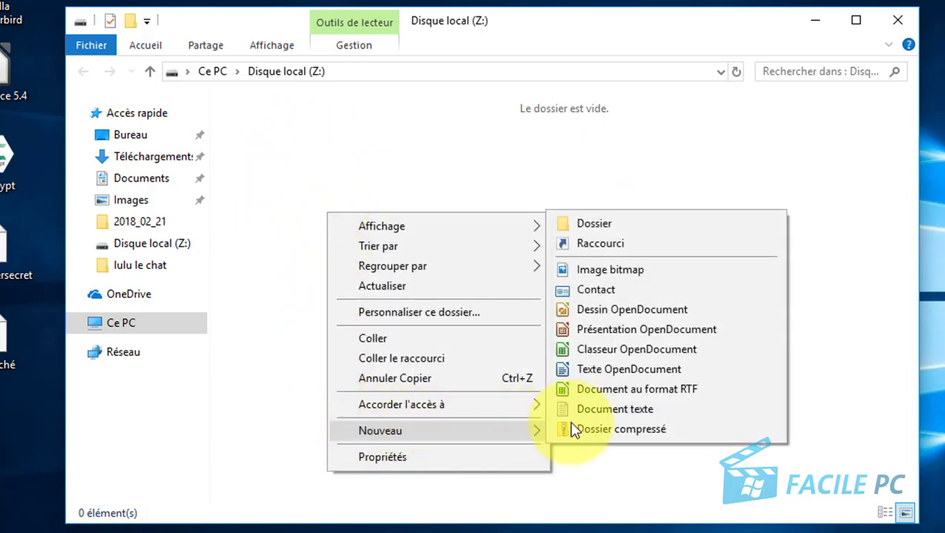
pyautogui.click(604, 414)
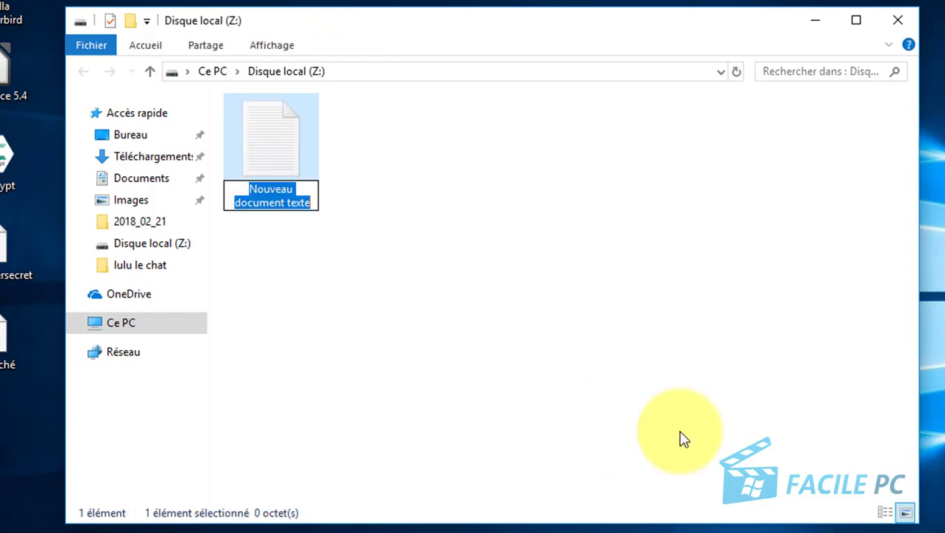
pyautogui.press('Return')
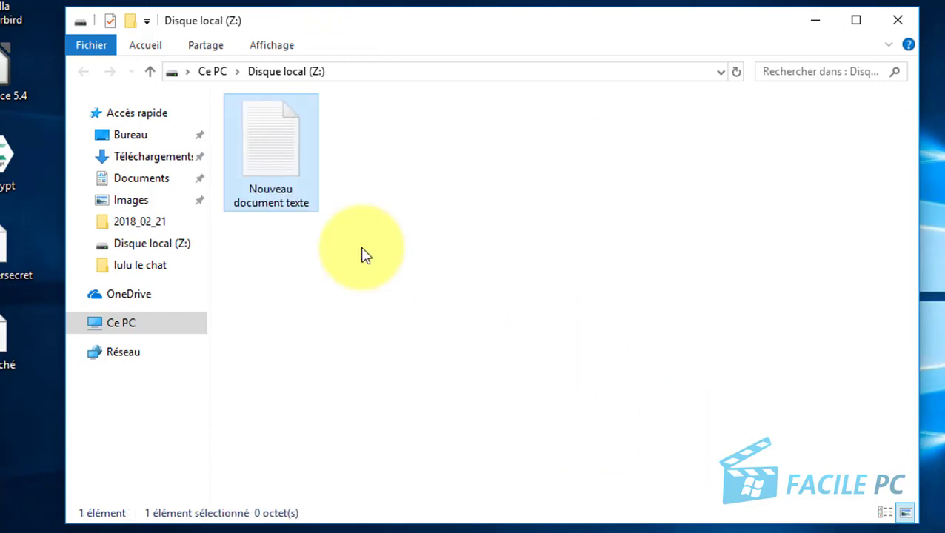
# Write 'coucou je suis le volume caché' in the note, save it, and close Explorer.
pyautogui.click(258, 169)
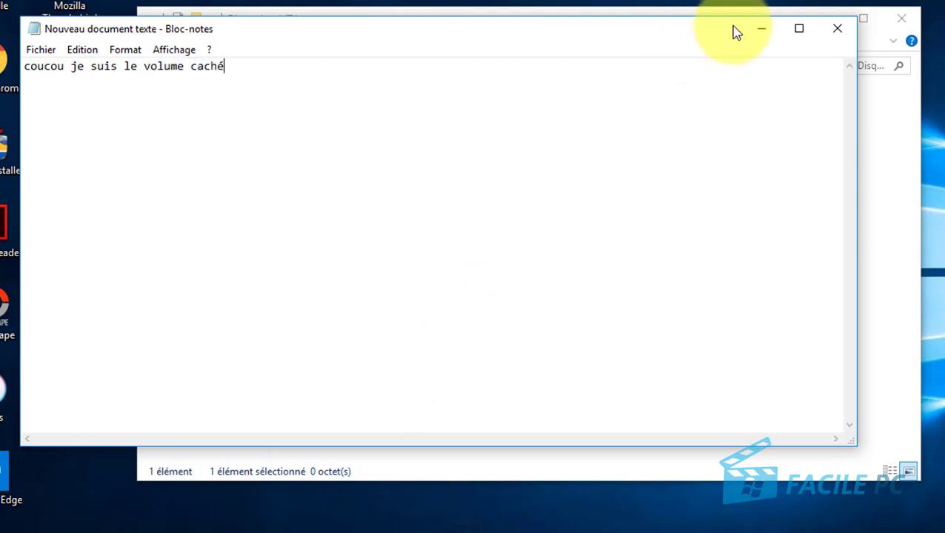
pyautogui.click(831, 34)
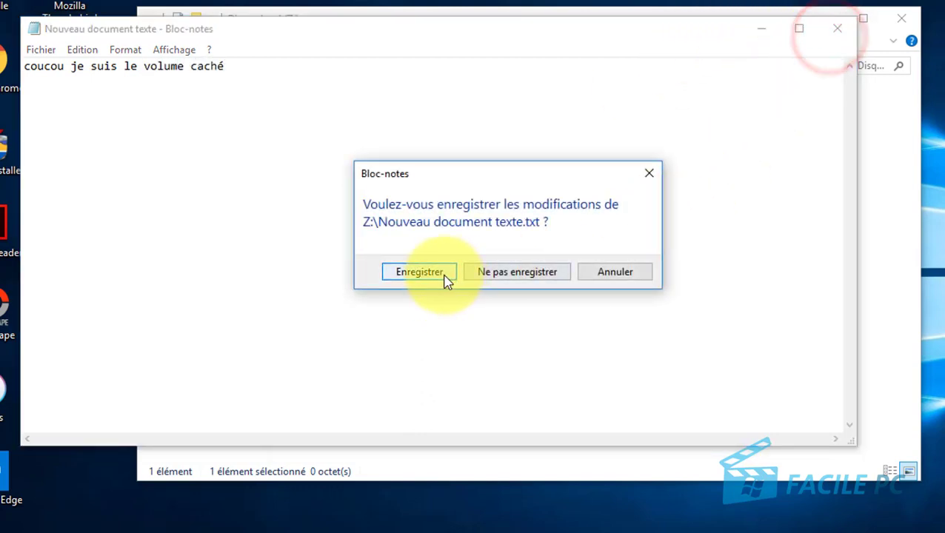
pyautogui.click(443, 272)
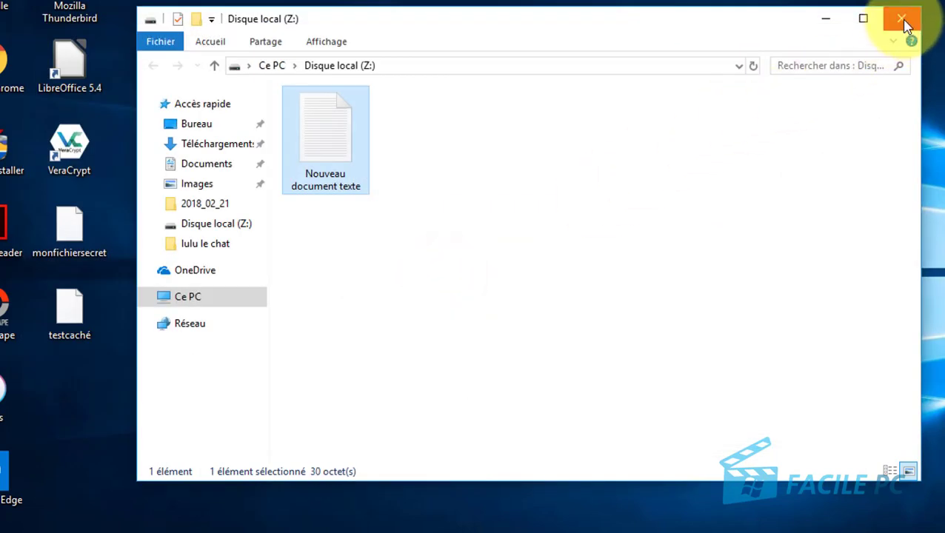
pyautogui.click(903, 20)
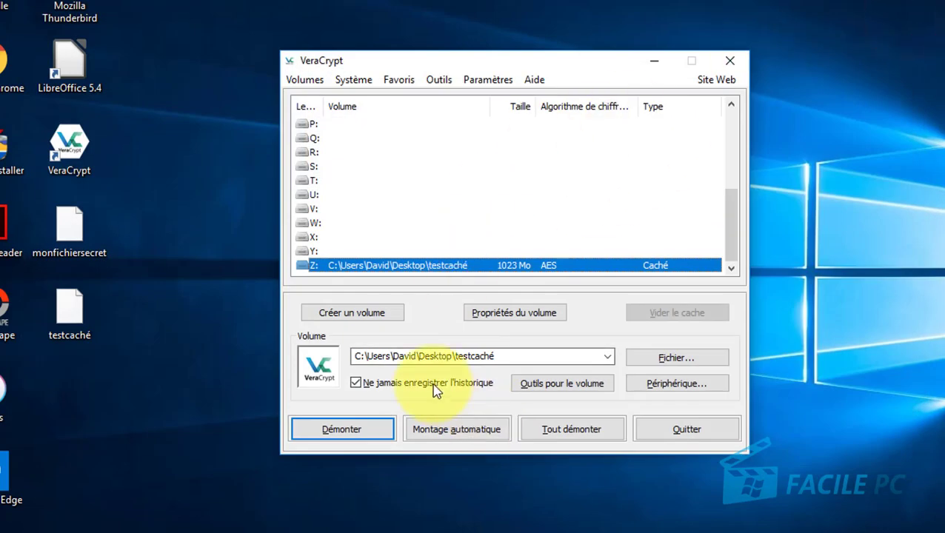
# Remount testcaché with the outer-volume password and check its 15 decoy photos on Z:.
pyautogui.click(362, 435)
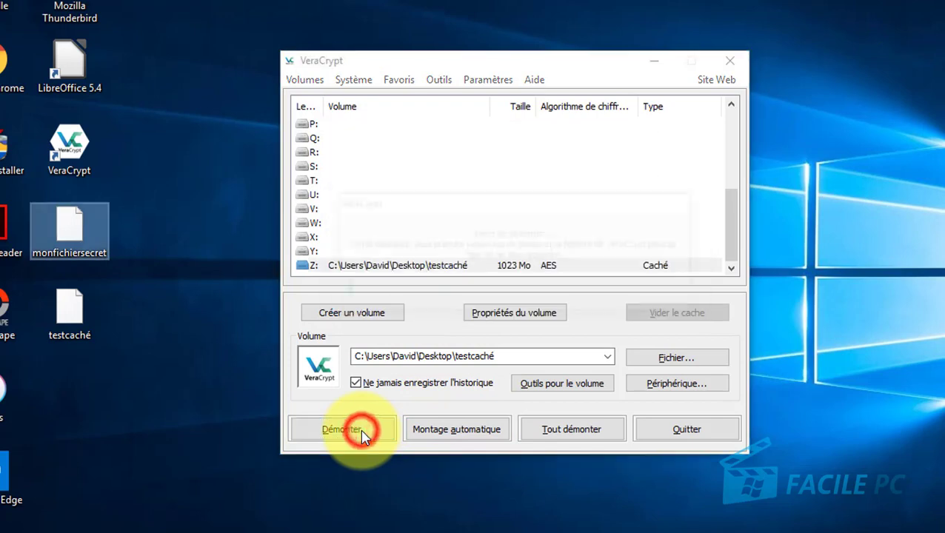
pyautogui.click(378, 436)
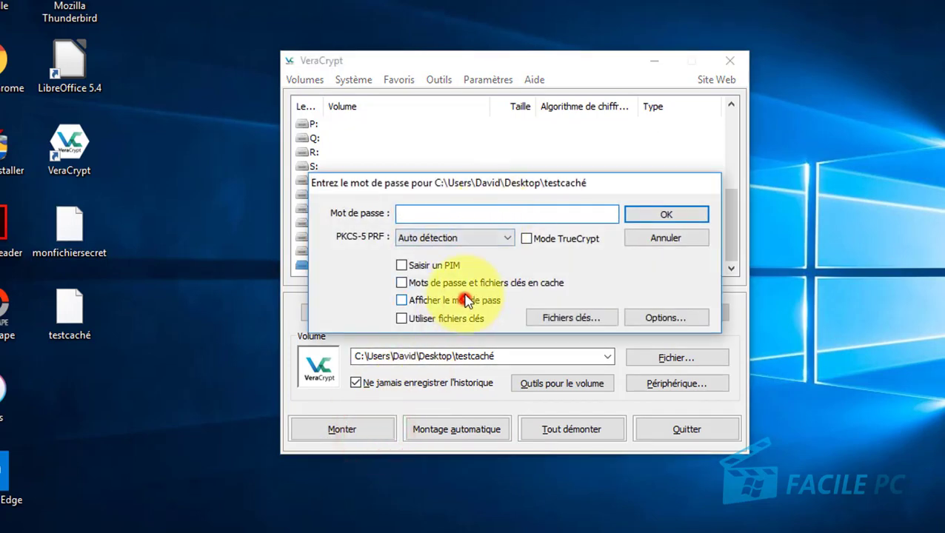
pyautogui.click(465, 300)
pyautogui.click(444, 214)
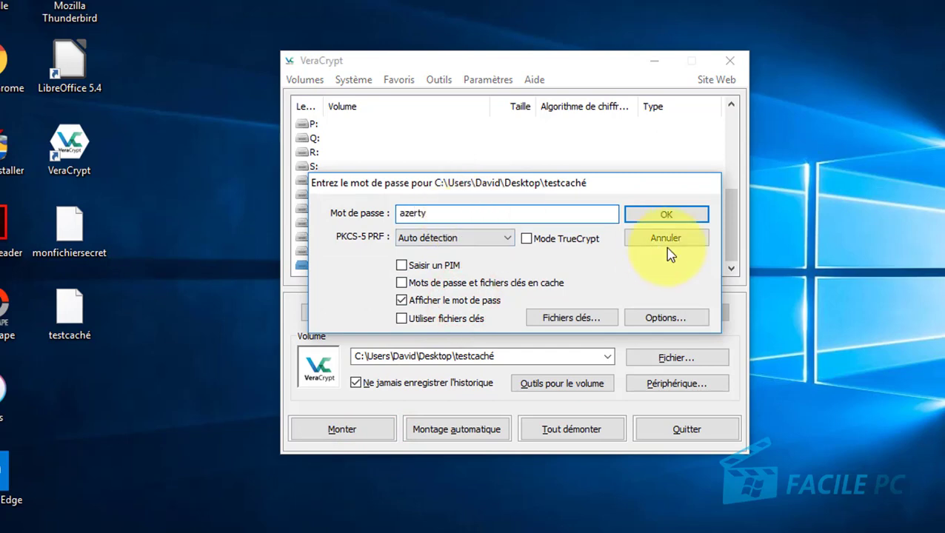
pyautogui.click(680, 217)
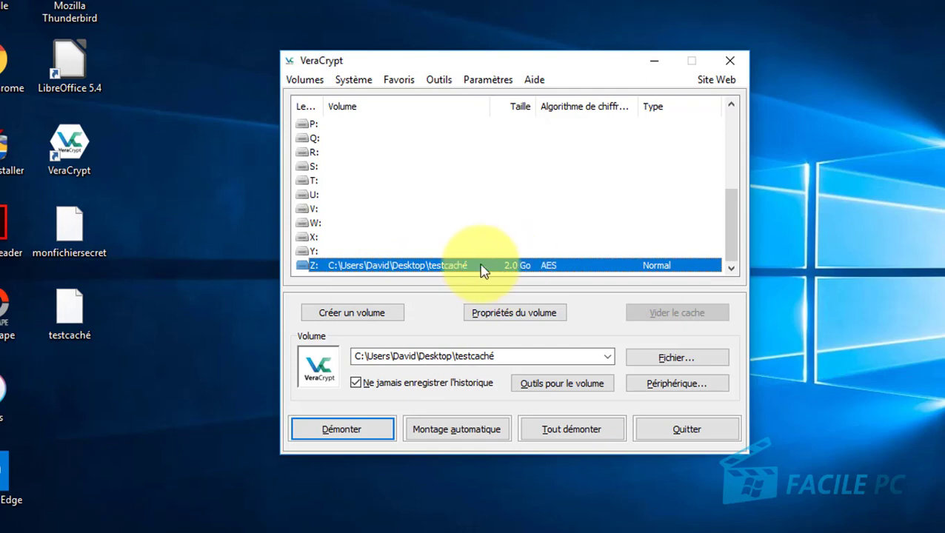
pyautogui.doubleClick(419, 268)
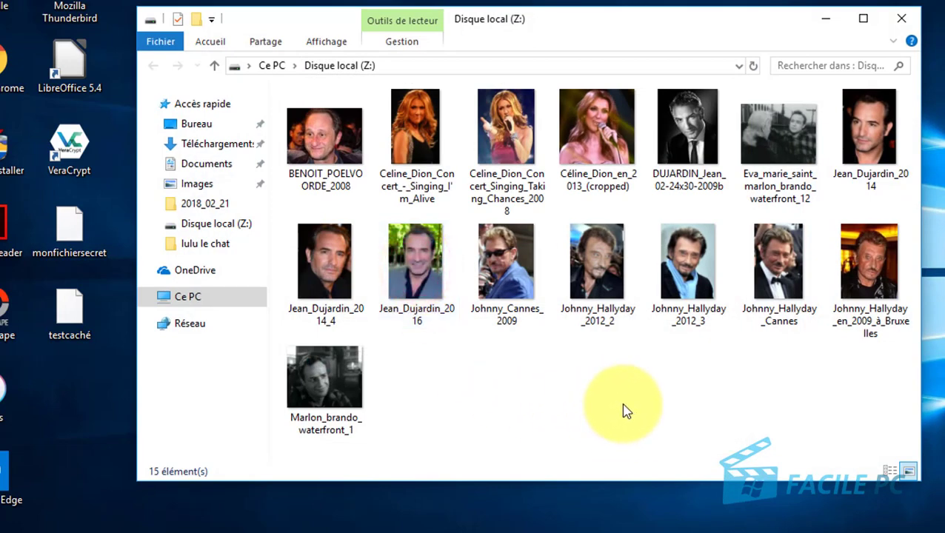
pyautogui.click(902, 19)
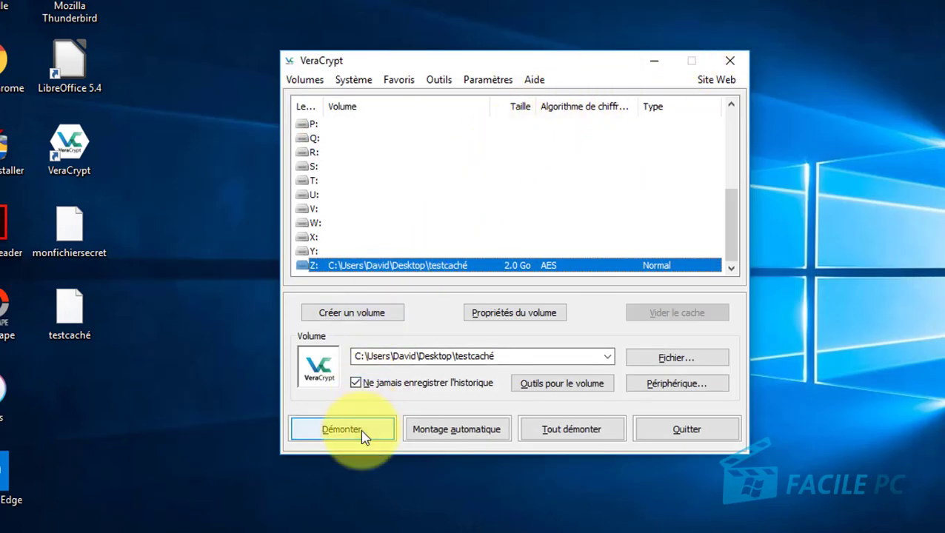
# Dismount Z: and remount testcaché using the hidden-volume password, shown while typed.
pyautogui.click(362, 436)
pyautogui.click(364, 431)
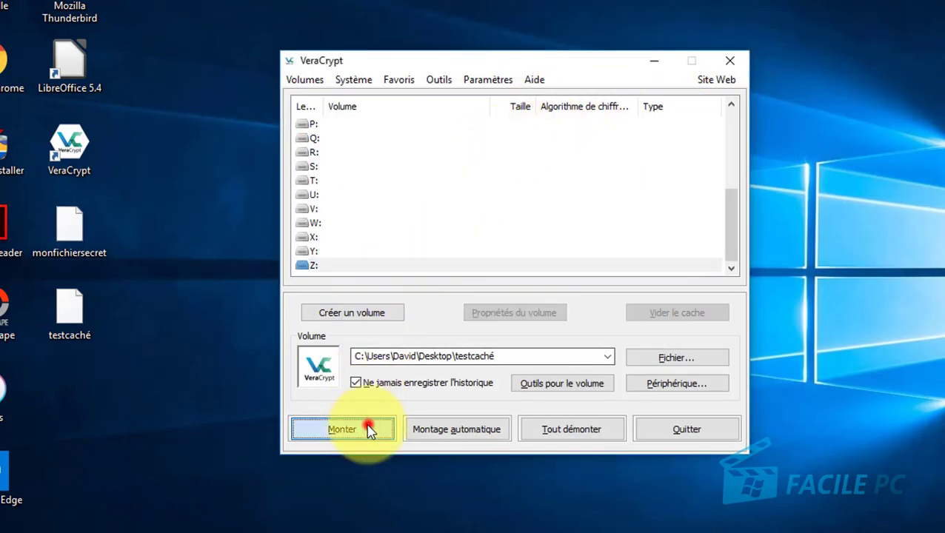
pyautogui.click(412, 301)
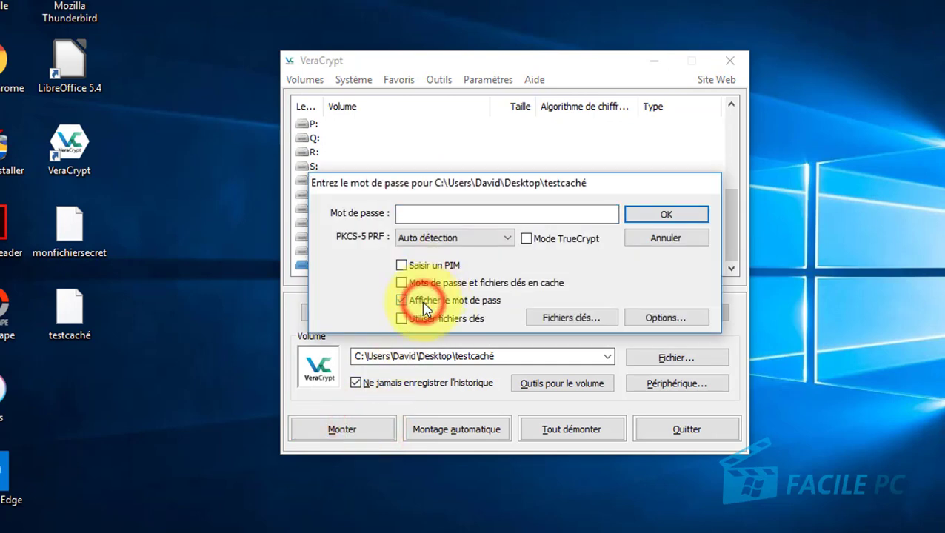
pyautogui.click(443, 213)
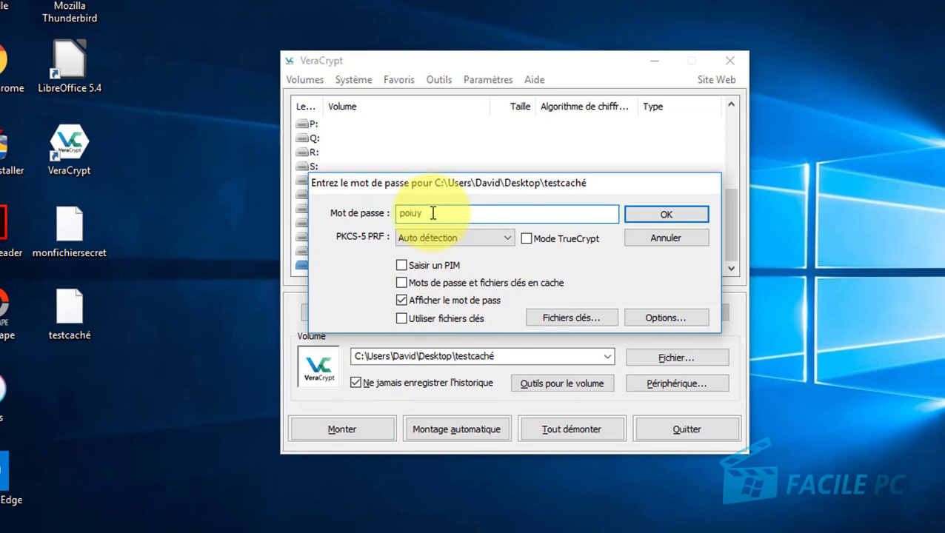
pyautogui.click(646, 216)
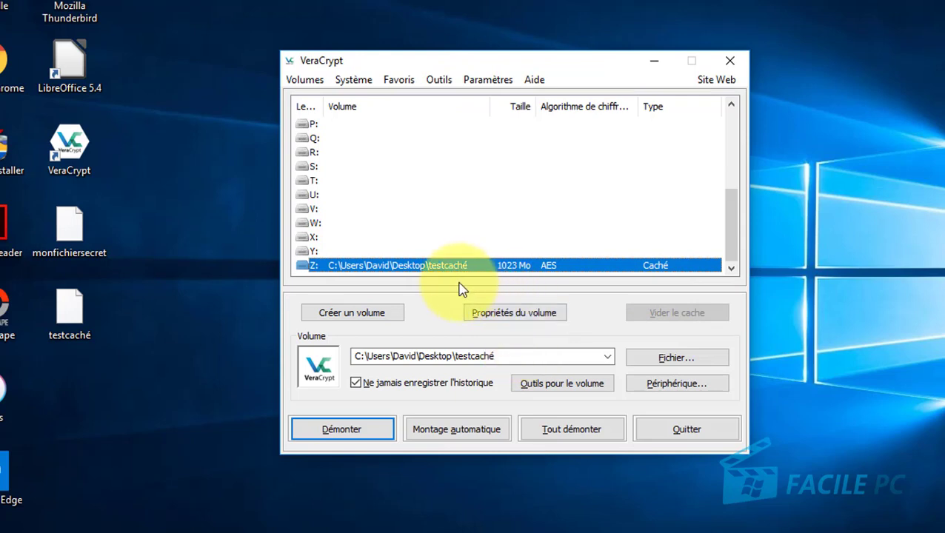
# Open the note on Z: to confirm its text, close it, and dismount the hidden volume.
pyautogui.doubleClick(395, 265)
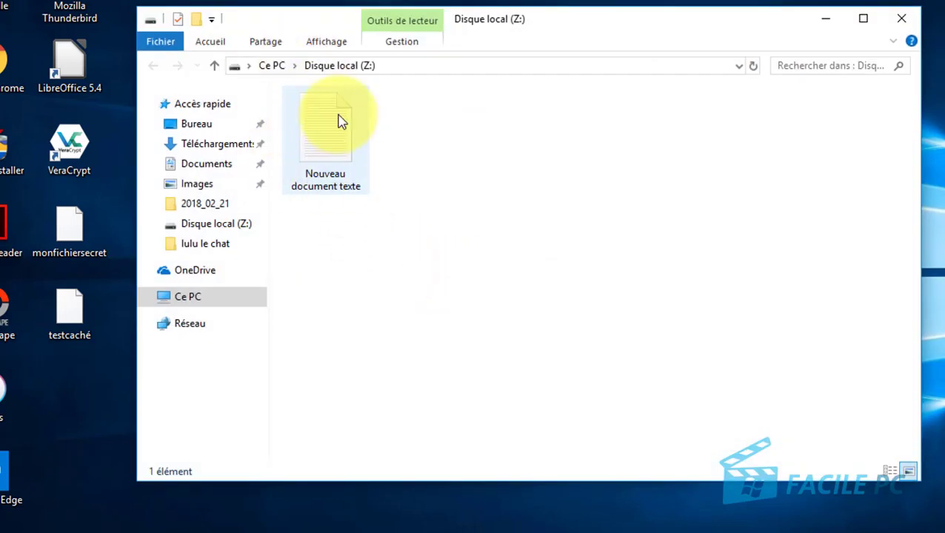
pyautogui.doubleClick(320, 143)
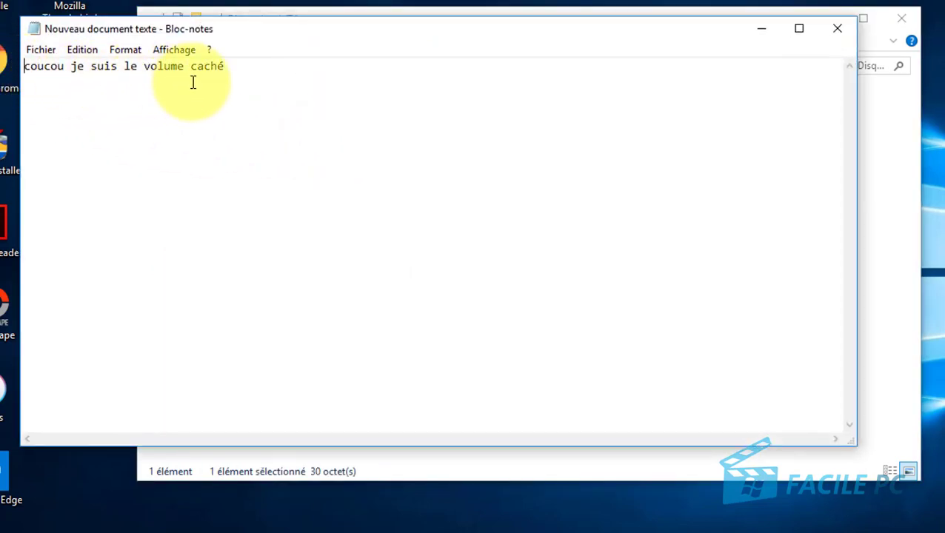
pyautogui.click(838, 30)
pyautogui.click(908, 21)
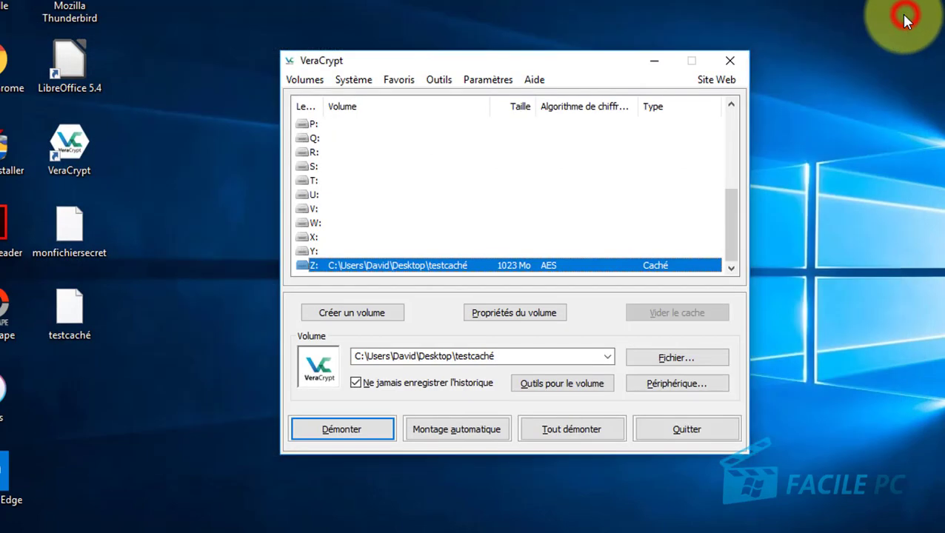
pyautogui.click(363, 437)
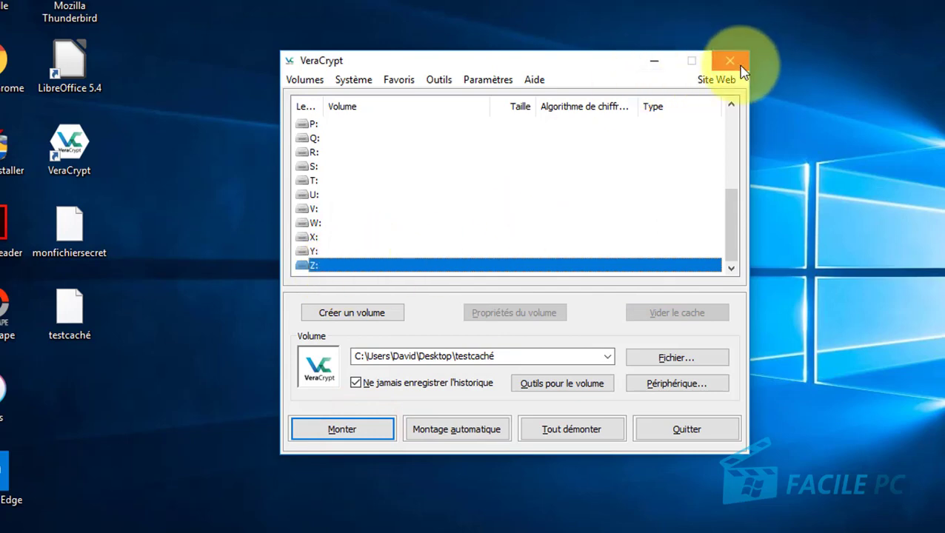
# Quit VeraCrypt and select the monfichiersecret and testcaché icons on the desktop.
pyautogui.click(688, 430)
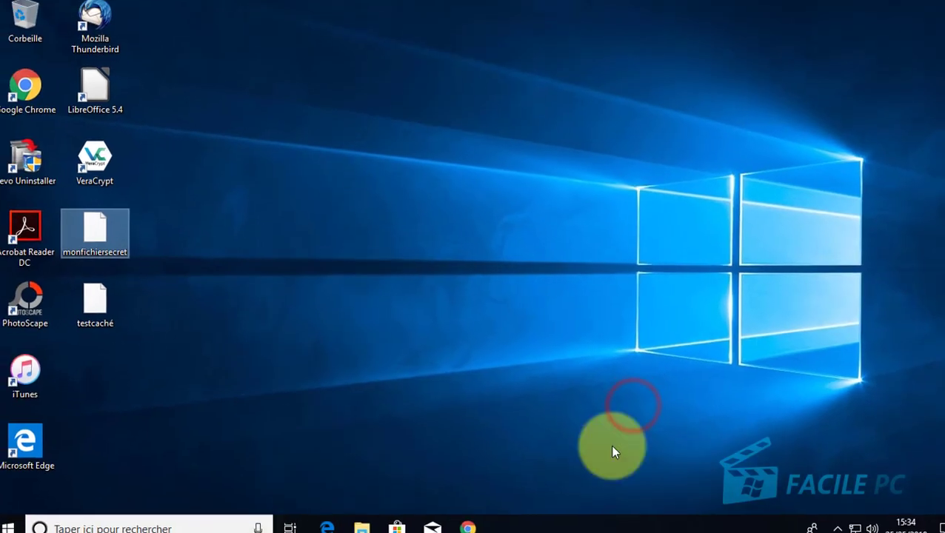
pyautogui.click(336, 217)
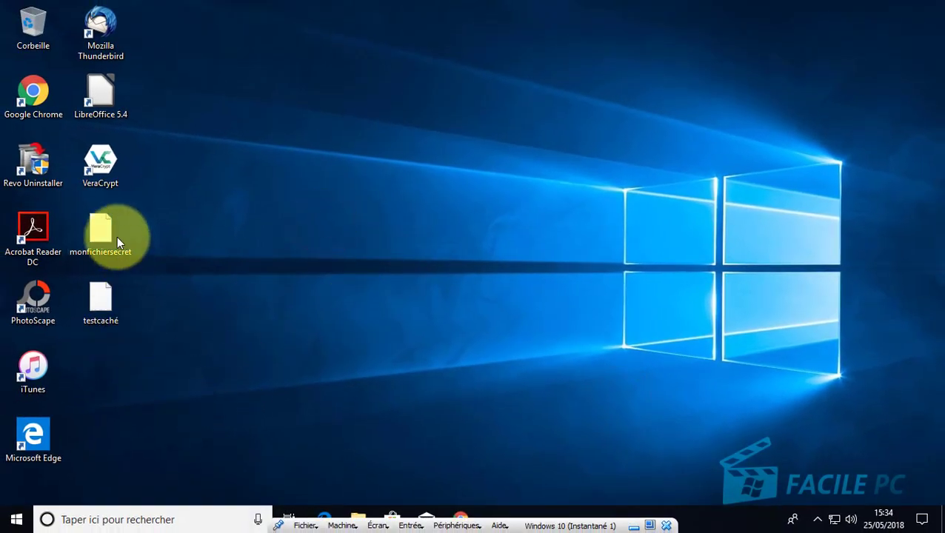
pyautogui.moveTo(158, 194); pyautogui.dragTo(424, 237)
pyautogui.click(416, 297)
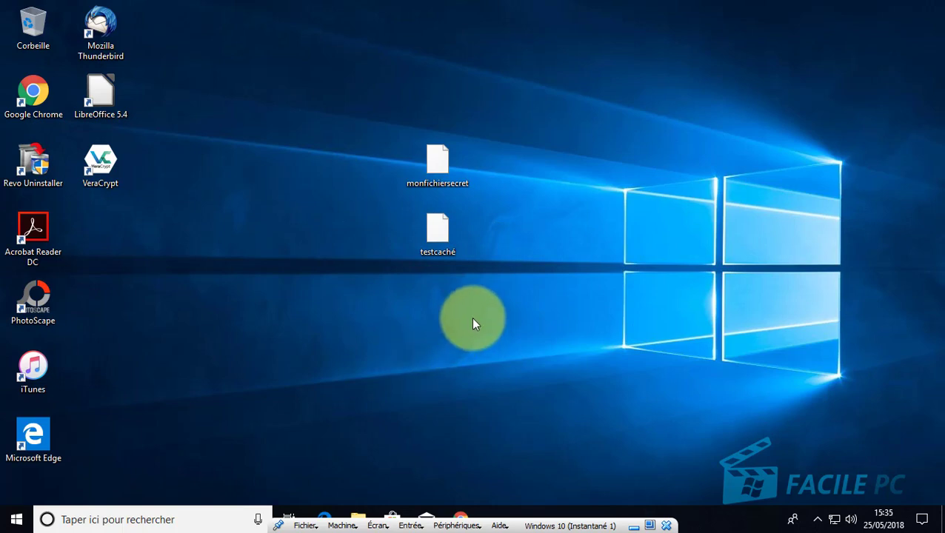
pyautogui.moveTo(444, 300); pyautogui.dragTo(434, 235)
pyautogui.click(432, 219)
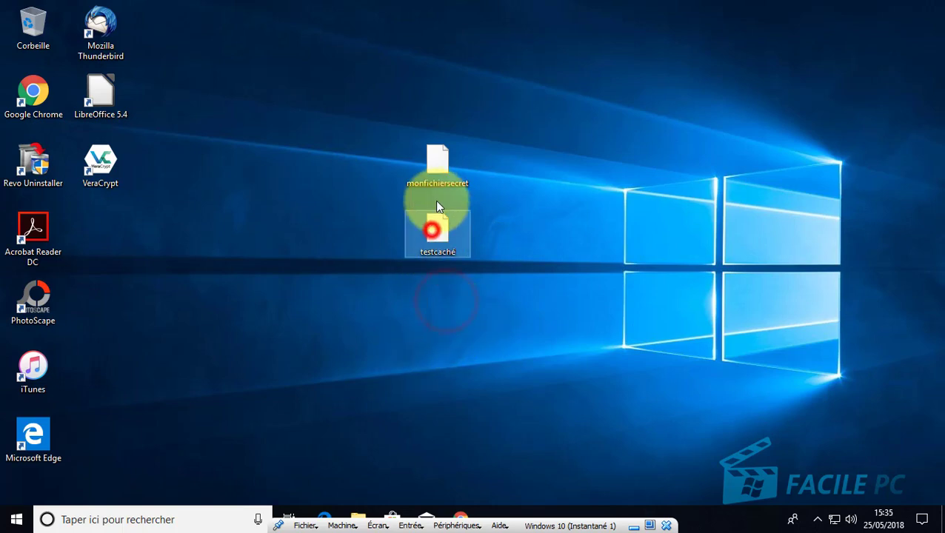
pyautogui.click(437, 155)
pyautogui.click(345, 235)
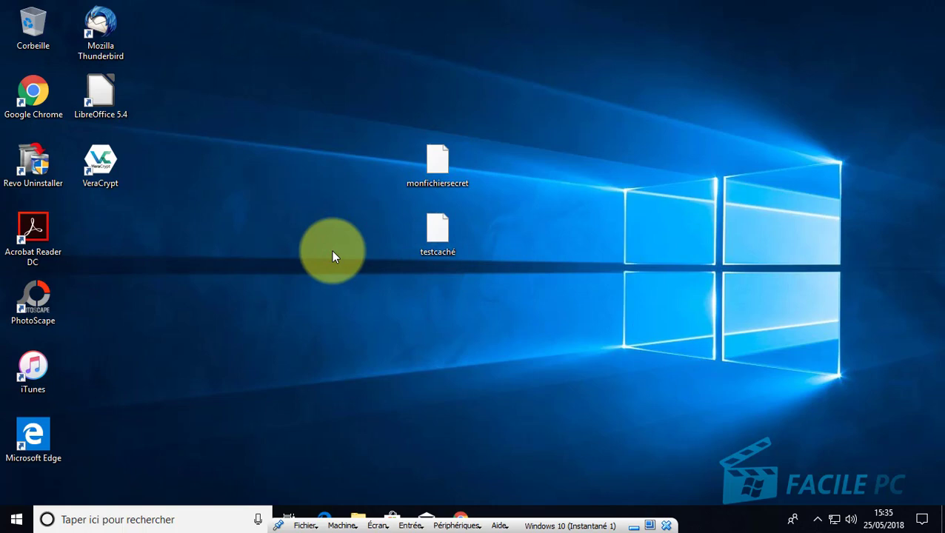
# Place monfichiersecret and testcaché side by side near the desktop's centre.
pyautogui.click(418, 362)
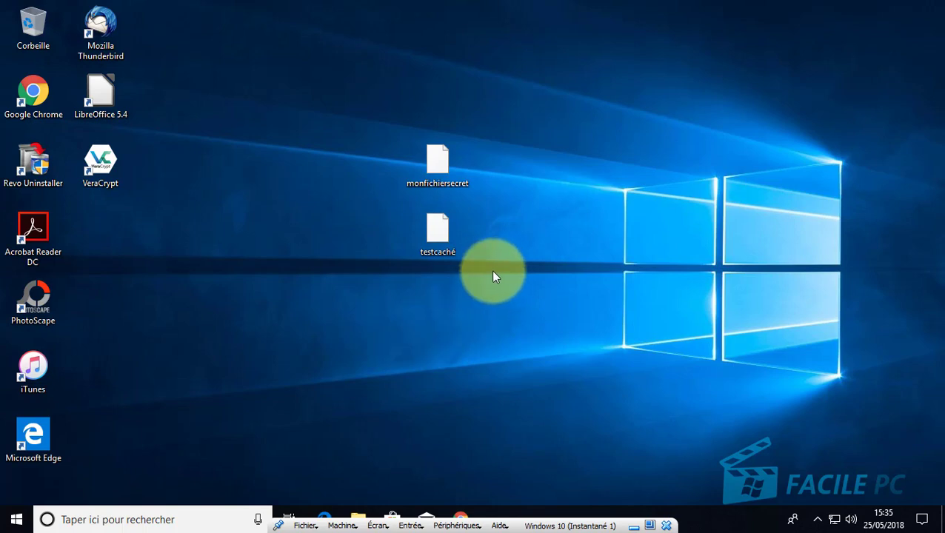
pyautogui.click(447, 161)
pyautogui.keyDown('ctrl'); pyautogui.click(439, 242); pyautogui.keyUp('ctrl')
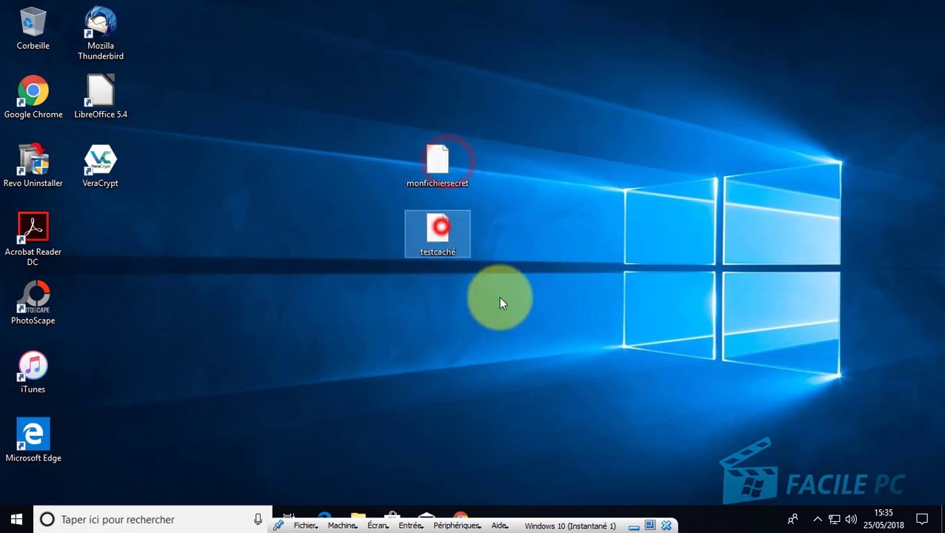
pyautogui.click(475, 324)
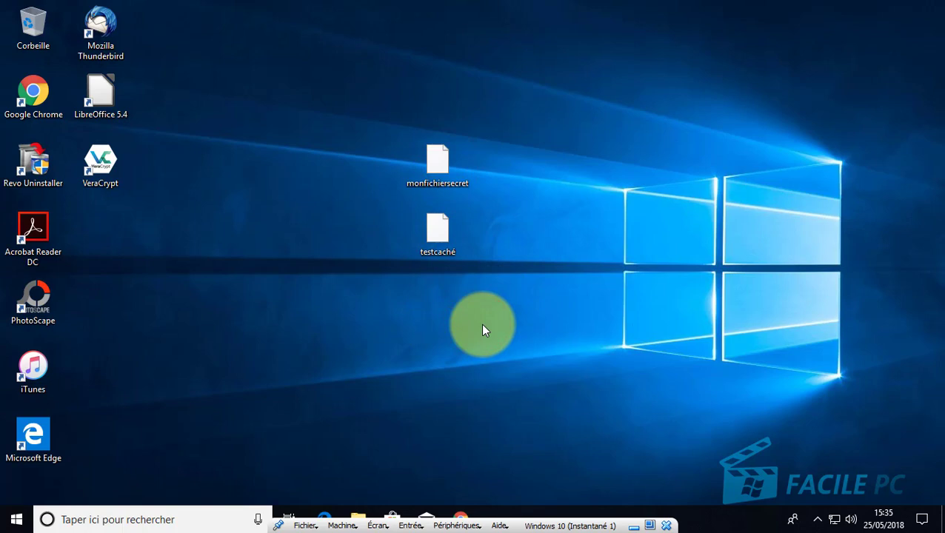
pyautogui.moveTo(388, 111); pyautogui.dragTo(504, 268)
pyautogui.click(509, 261)
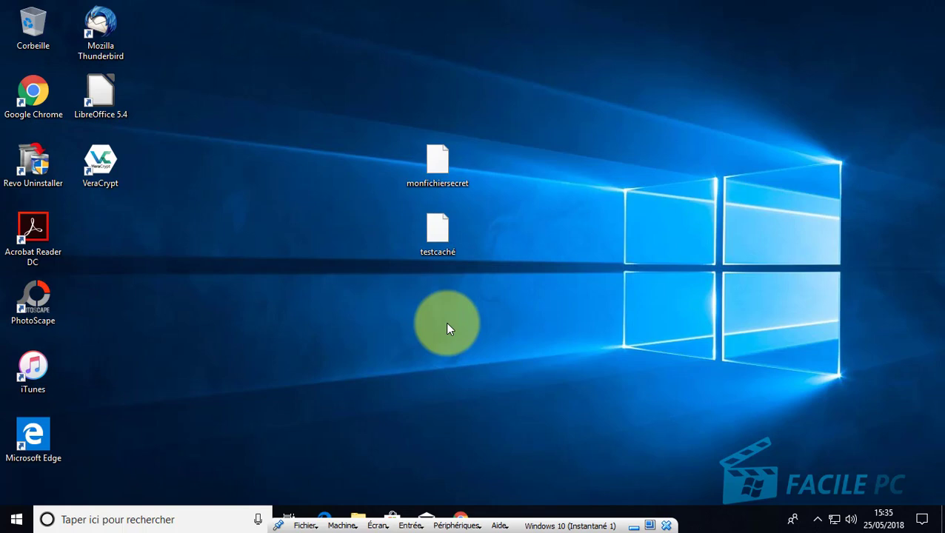
pyautogui.click(446, 324)
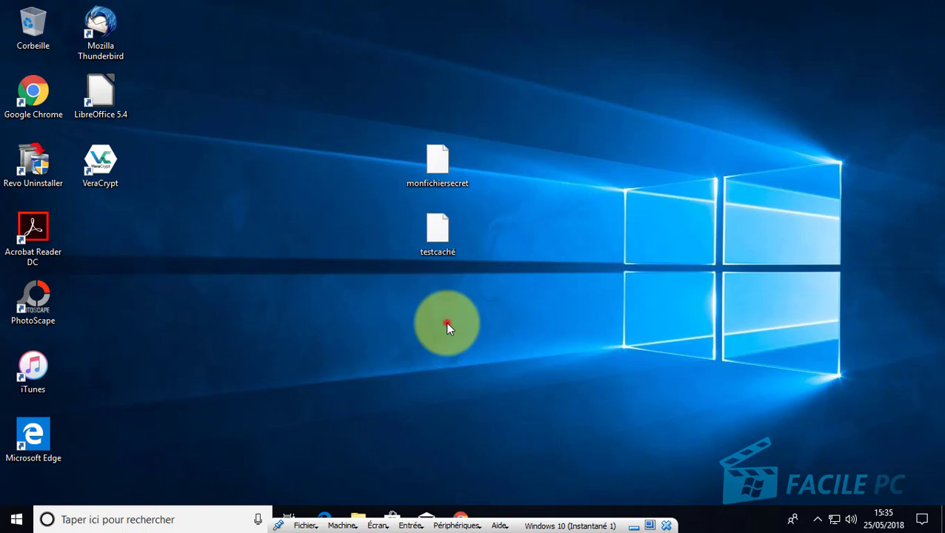
pyautogui.click(492, 296)
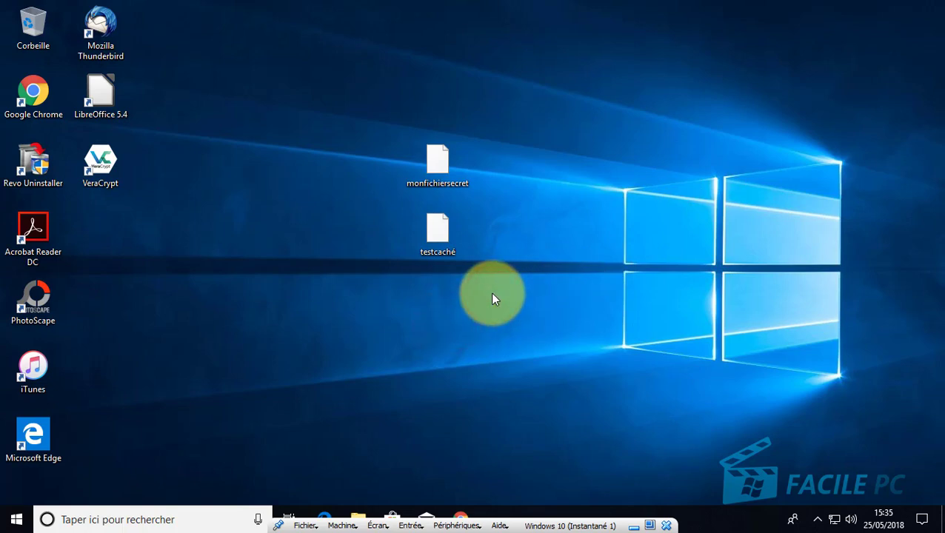